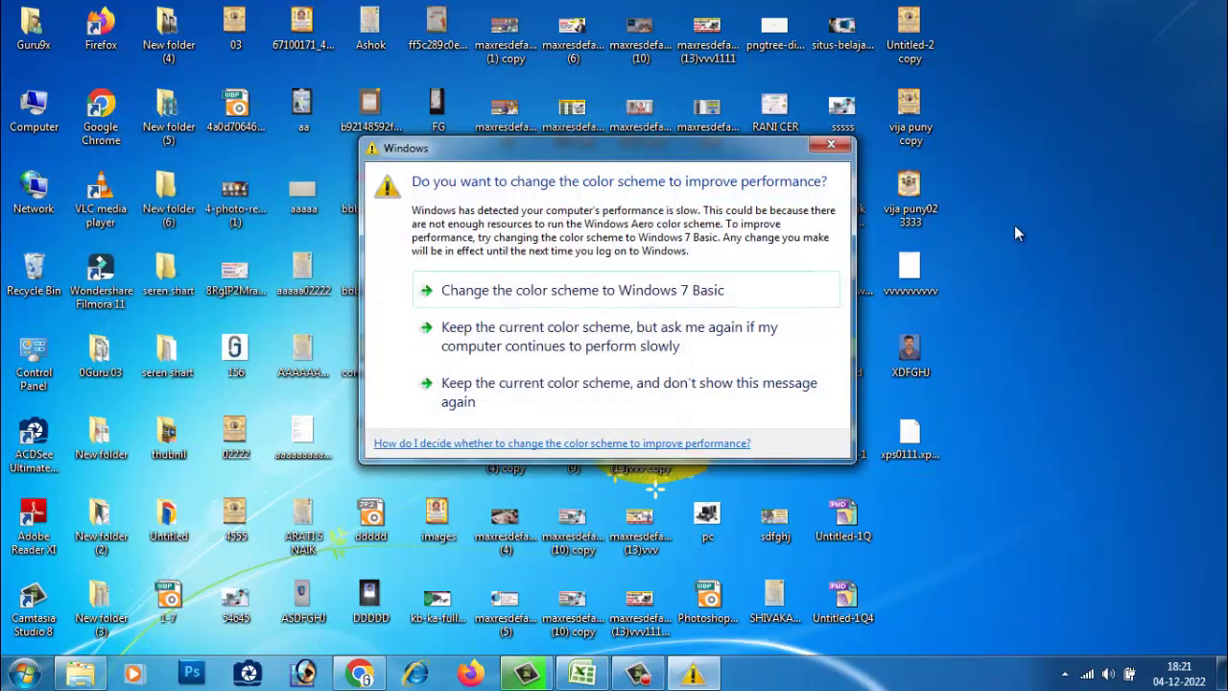
Close the colour-scheme performance warning without changing the scheme.
click(831, 144)
Keep the current colour scheme and stop the message from appearing again.
click(750, 405)
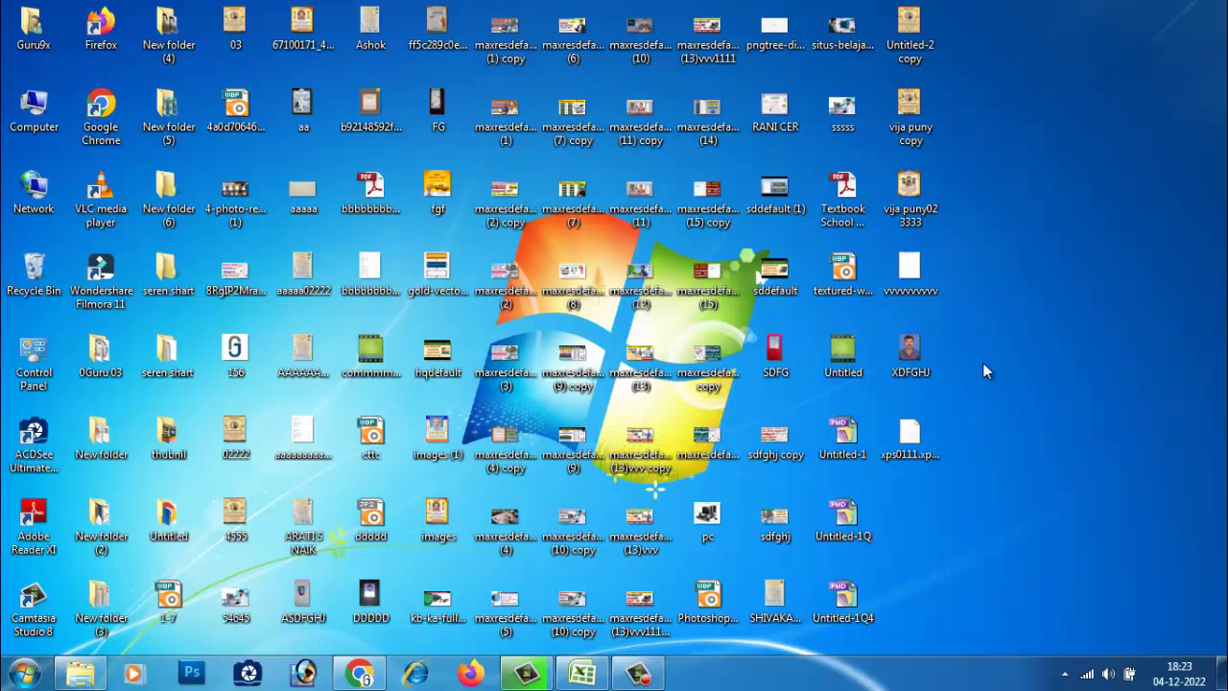
Bring the Book1 workbook back on screen and zoom the sheet to 196%.
click(582, 674)
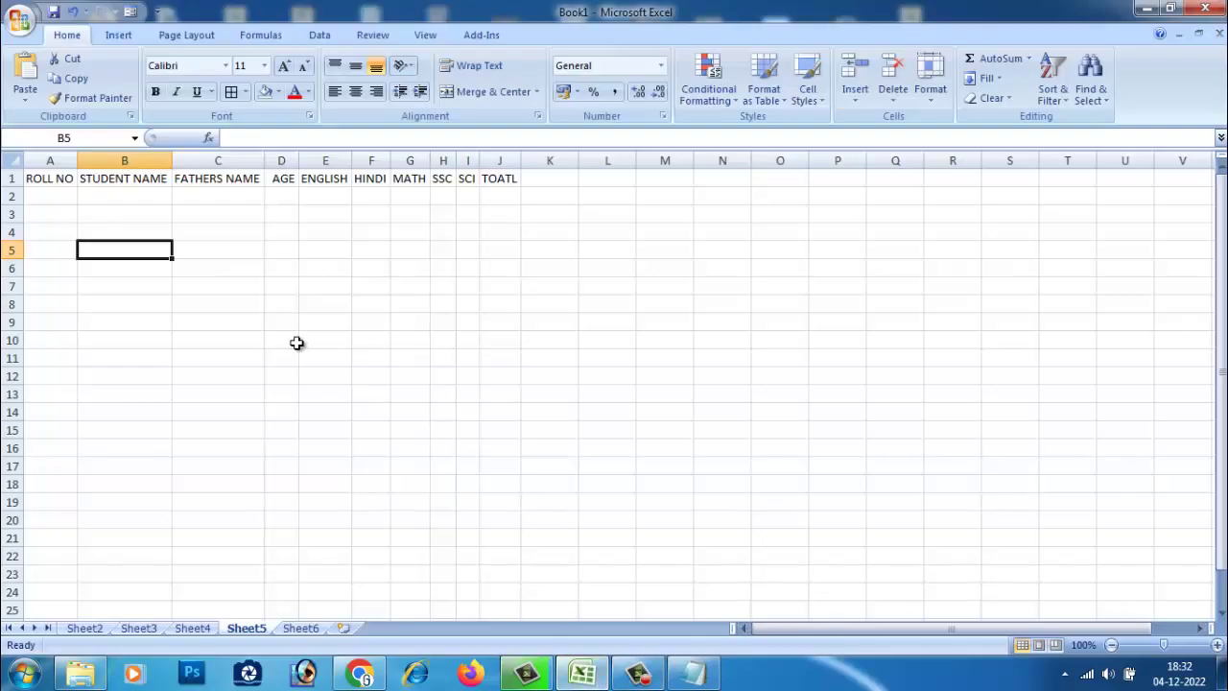
click(294, 342)
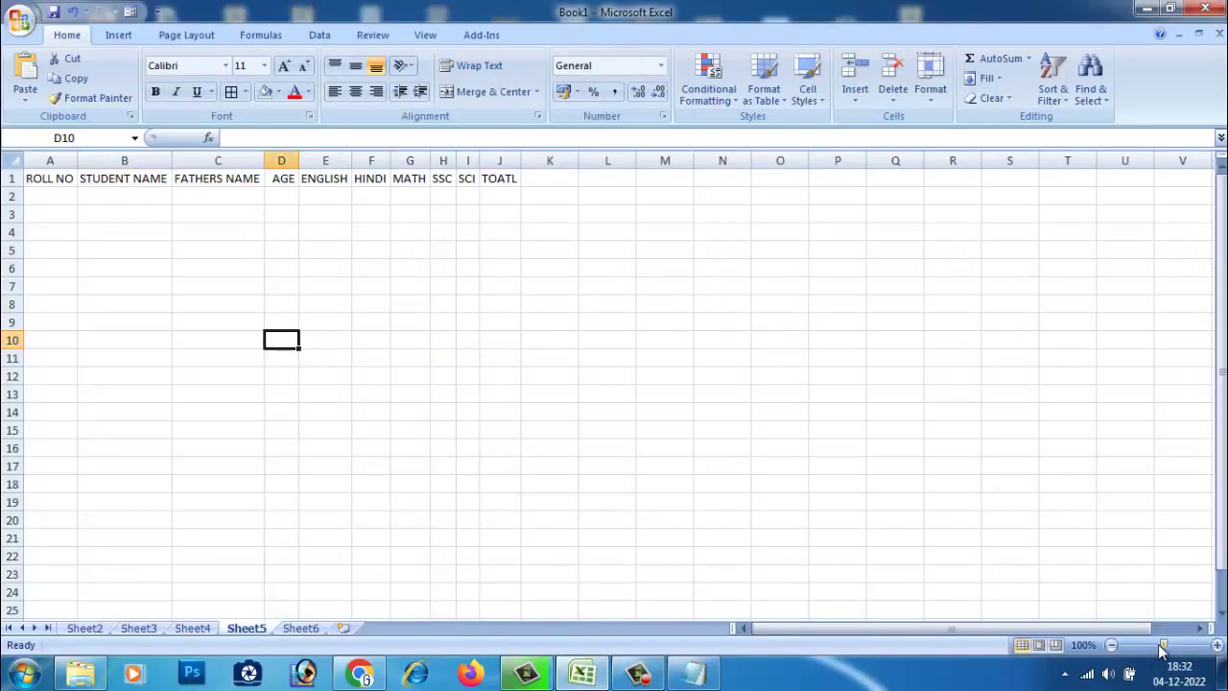
drag(1157, 649, 1176, 645)
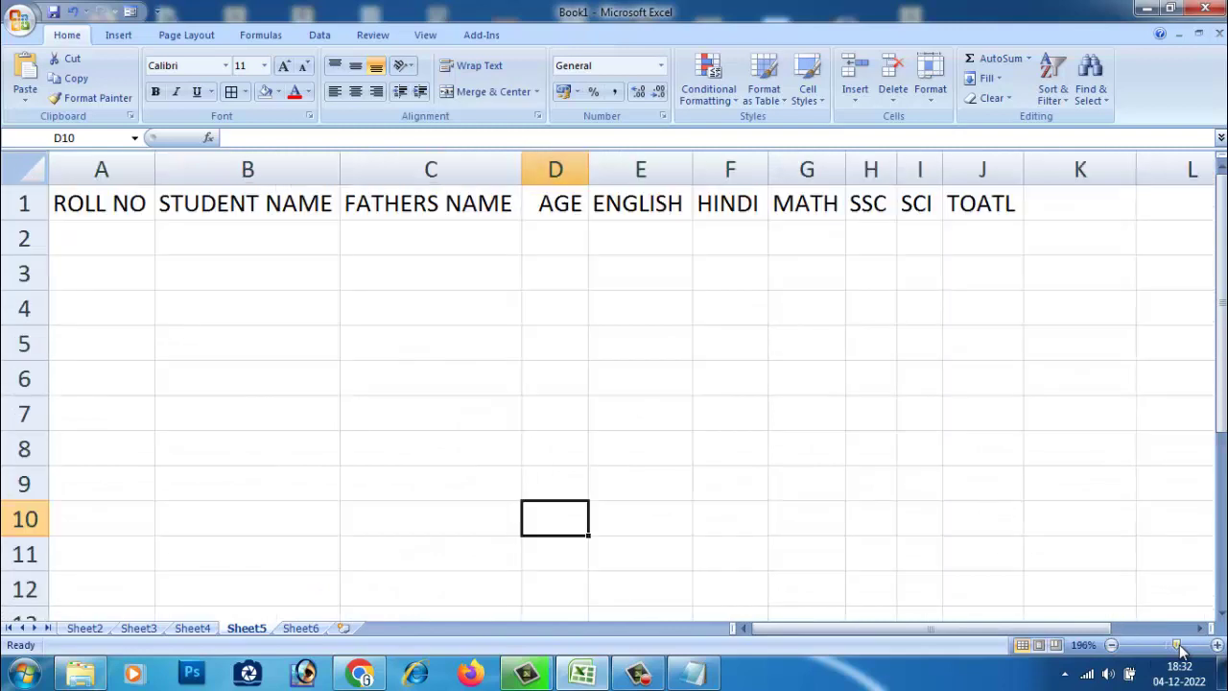
click(384, 412)
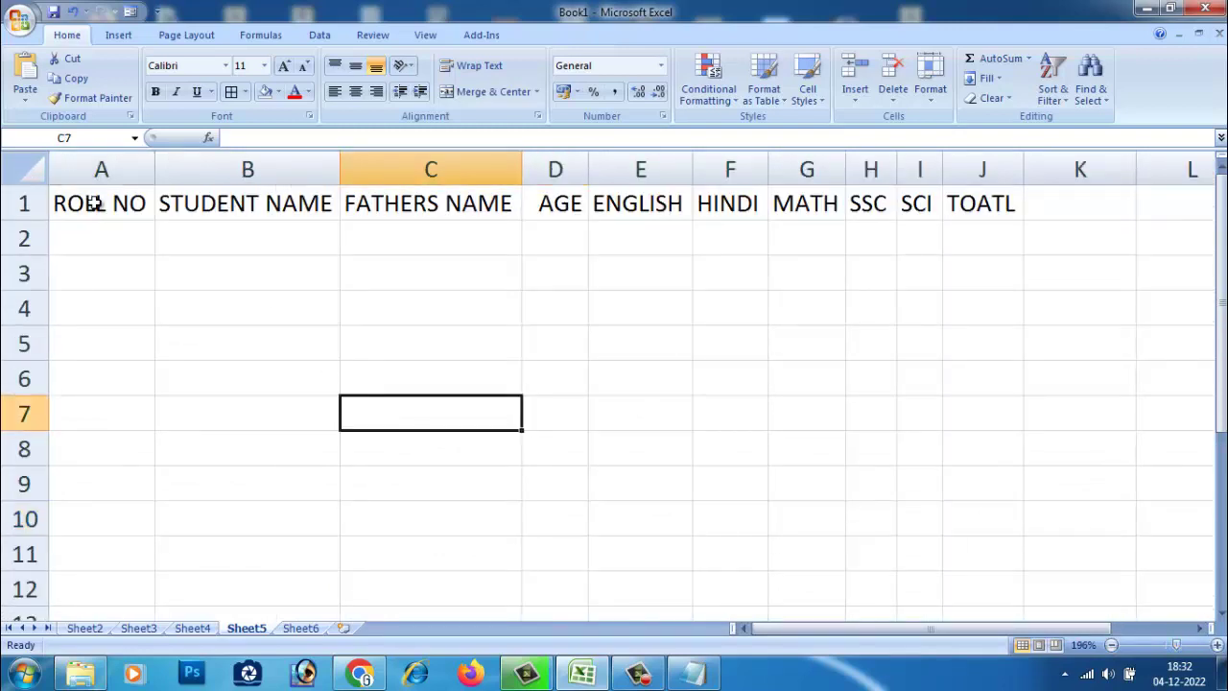
Enter roll number 1125, the student's and father's names, and age 26 in A2:D2.
click(103, 234)
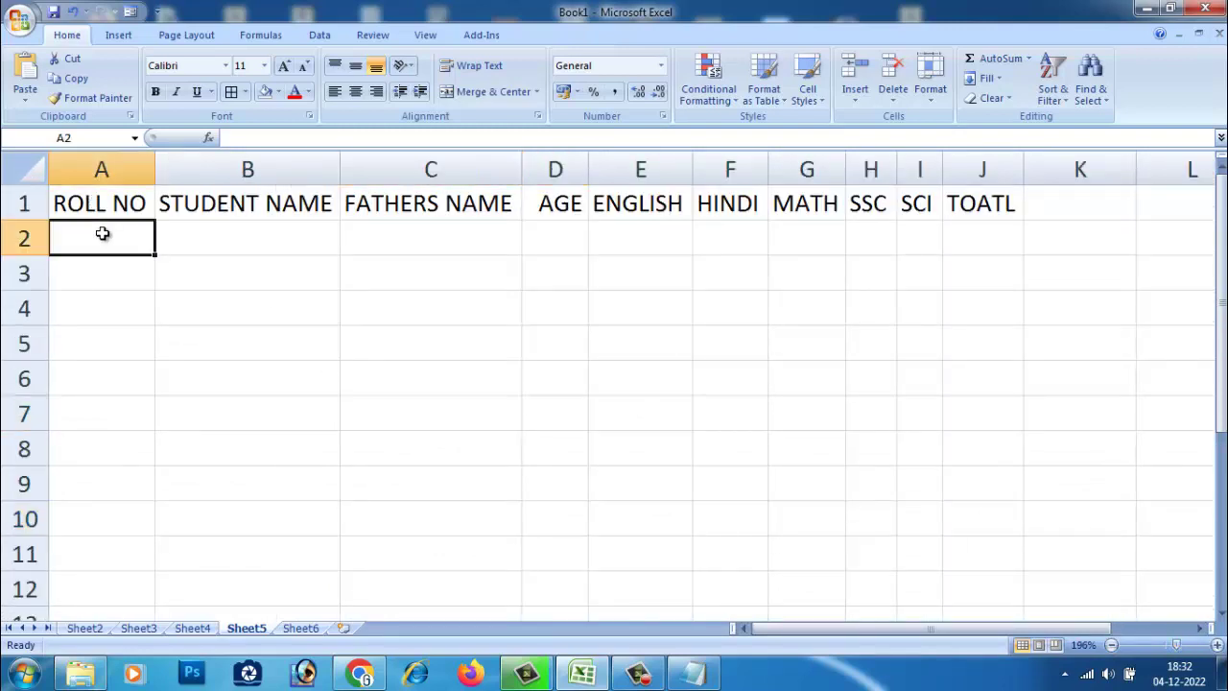
text(0)
key(BackSpace)
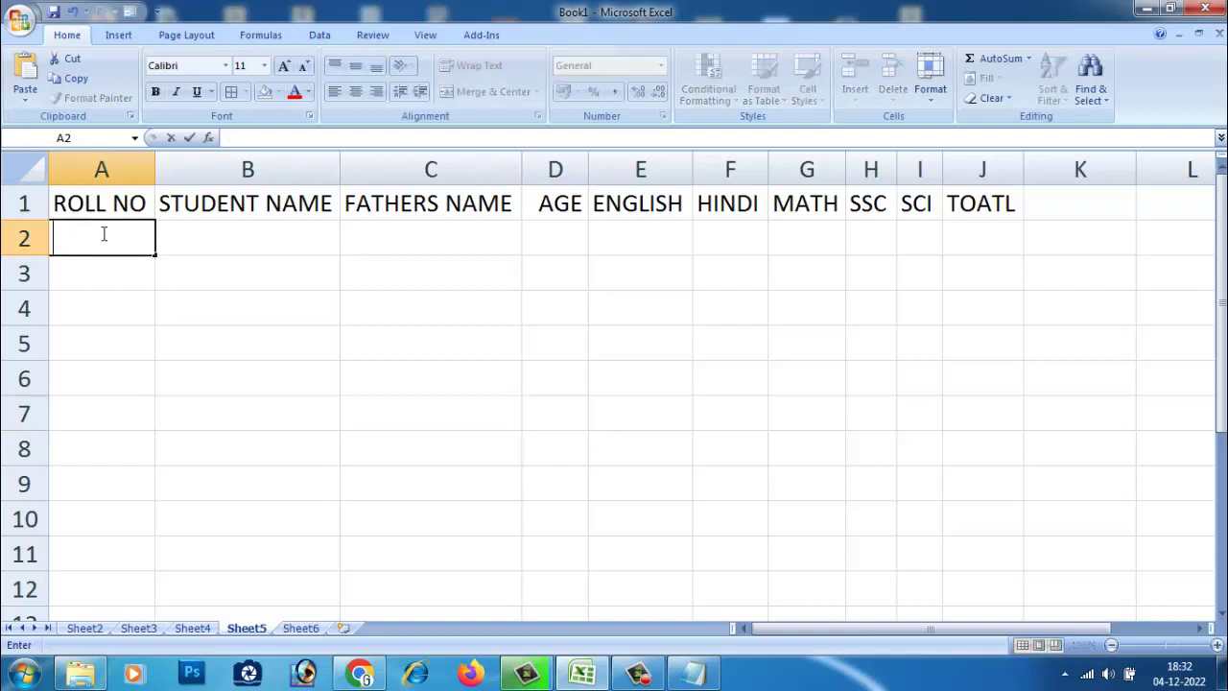
text(1125)
click(259, 244)
text(GURU )
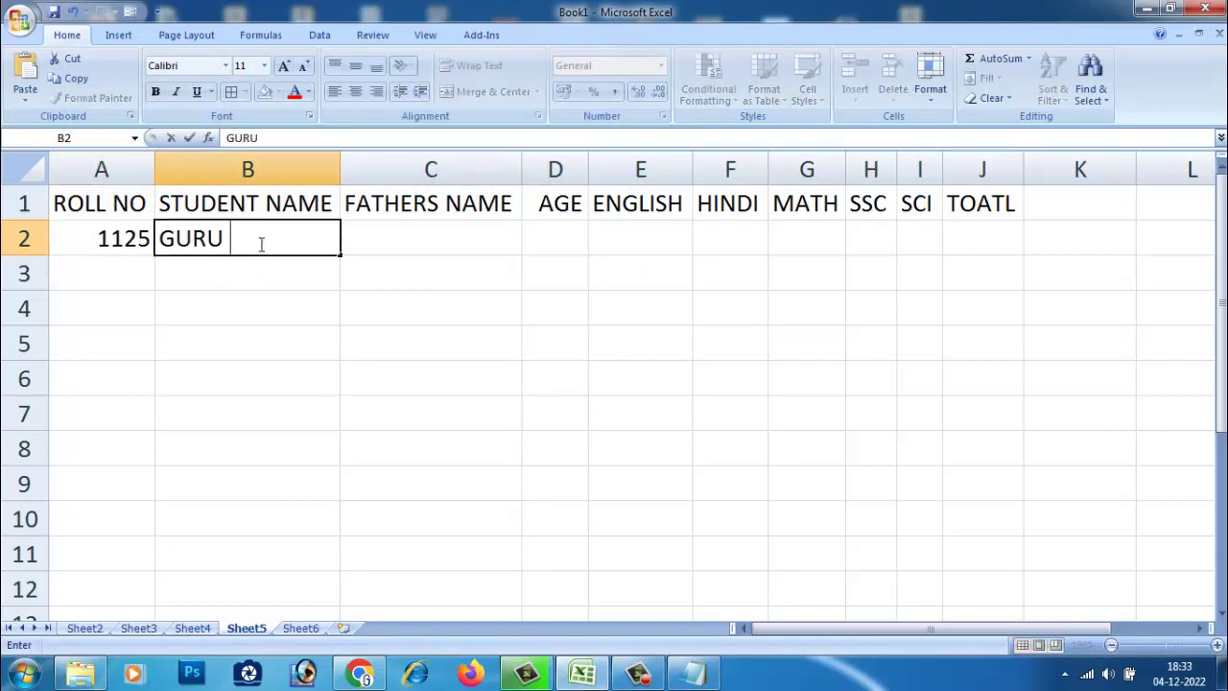
text(NAIK)
key(Tab)
text(SHIV)
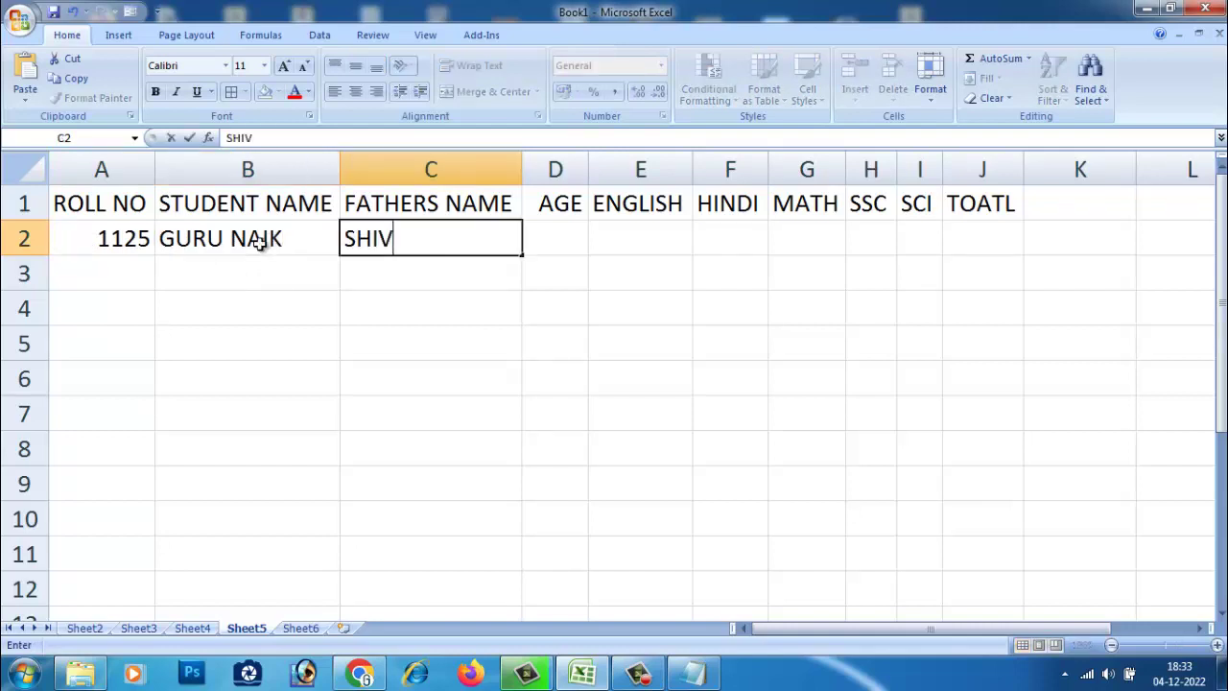
text(ALAL NAIK)
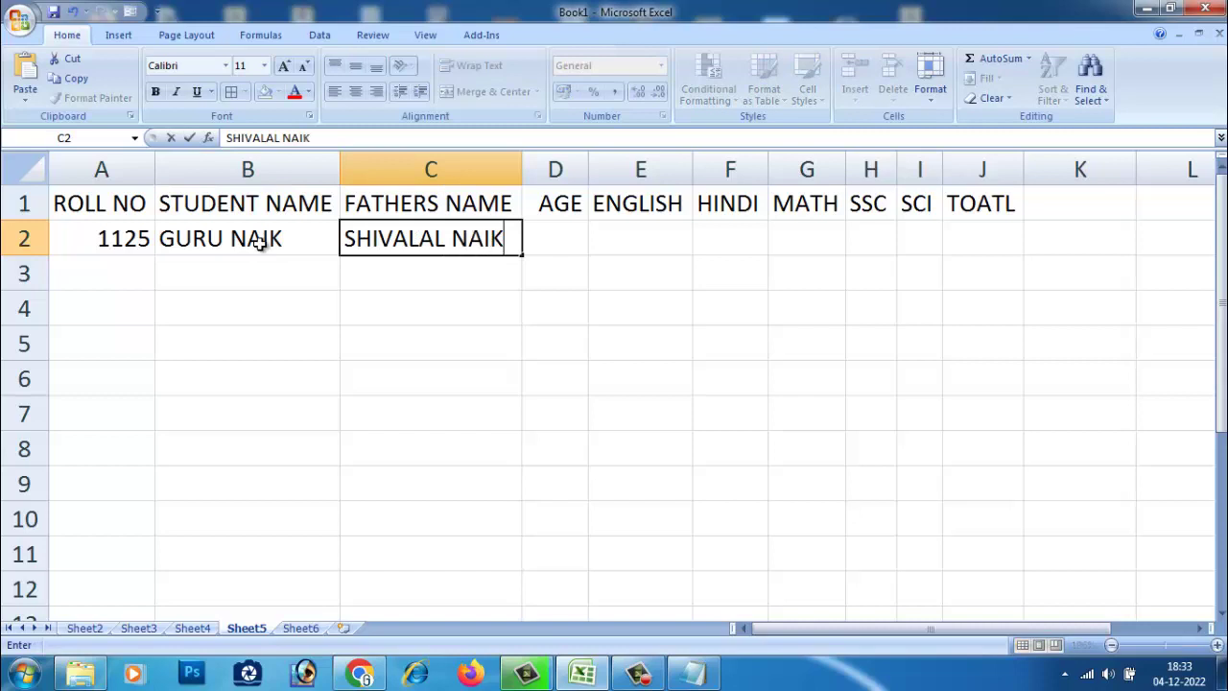
key(Tab)
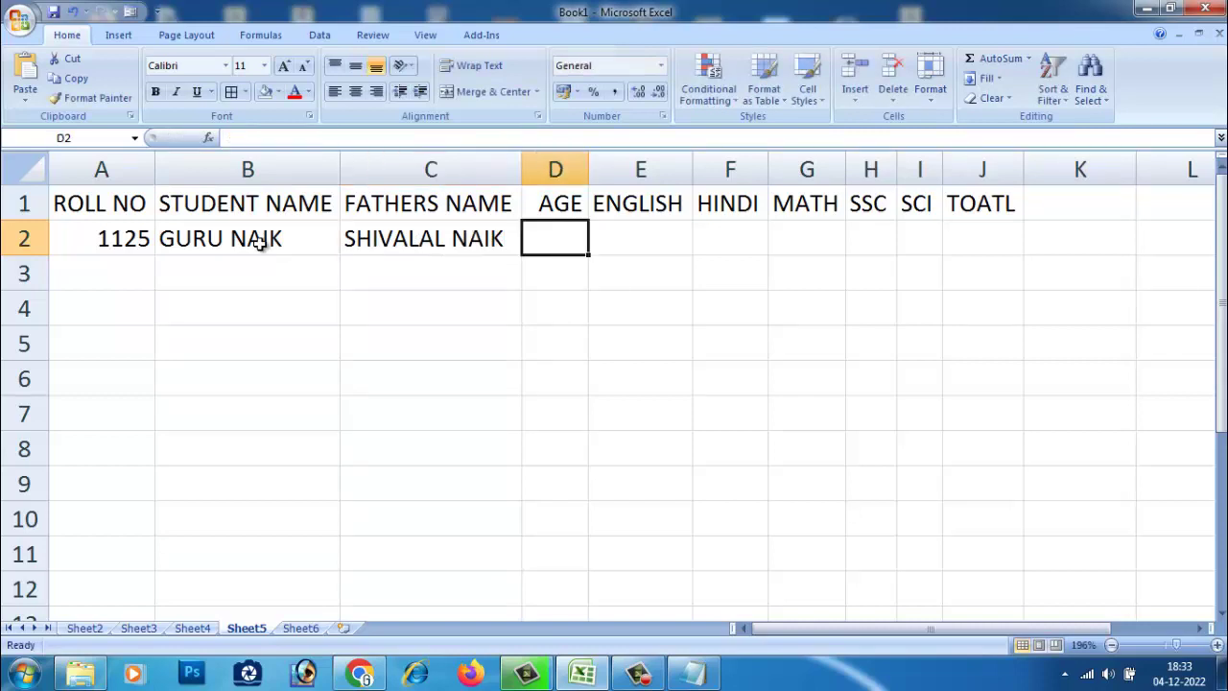
text(26)
key(Tab)
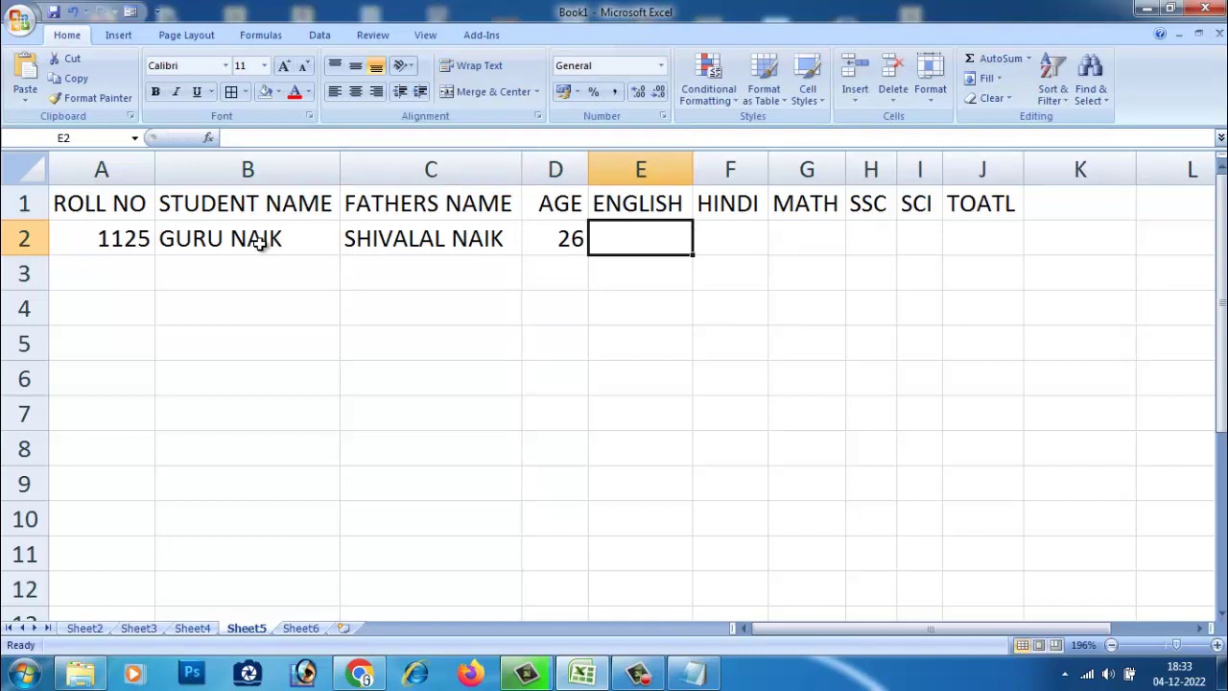
Enter the marks 56, 35, 65, 45 and 62 in E2:I2.
text(56)
key(Tab)
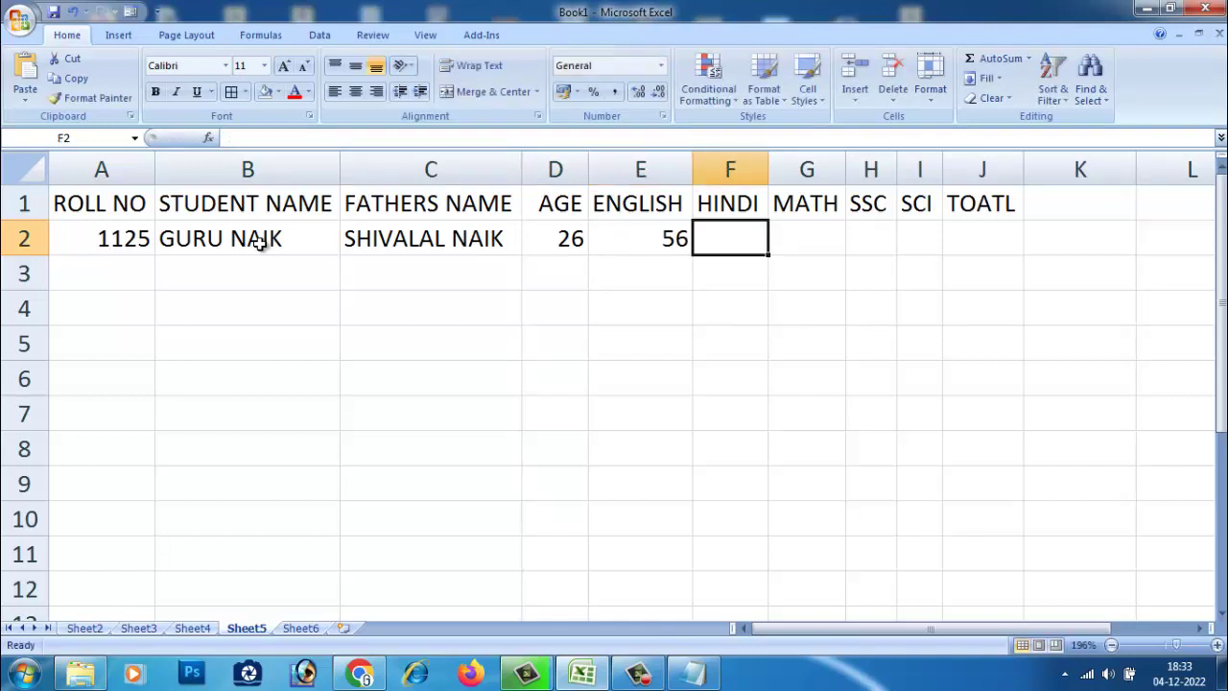
text(35)
key(Tab)
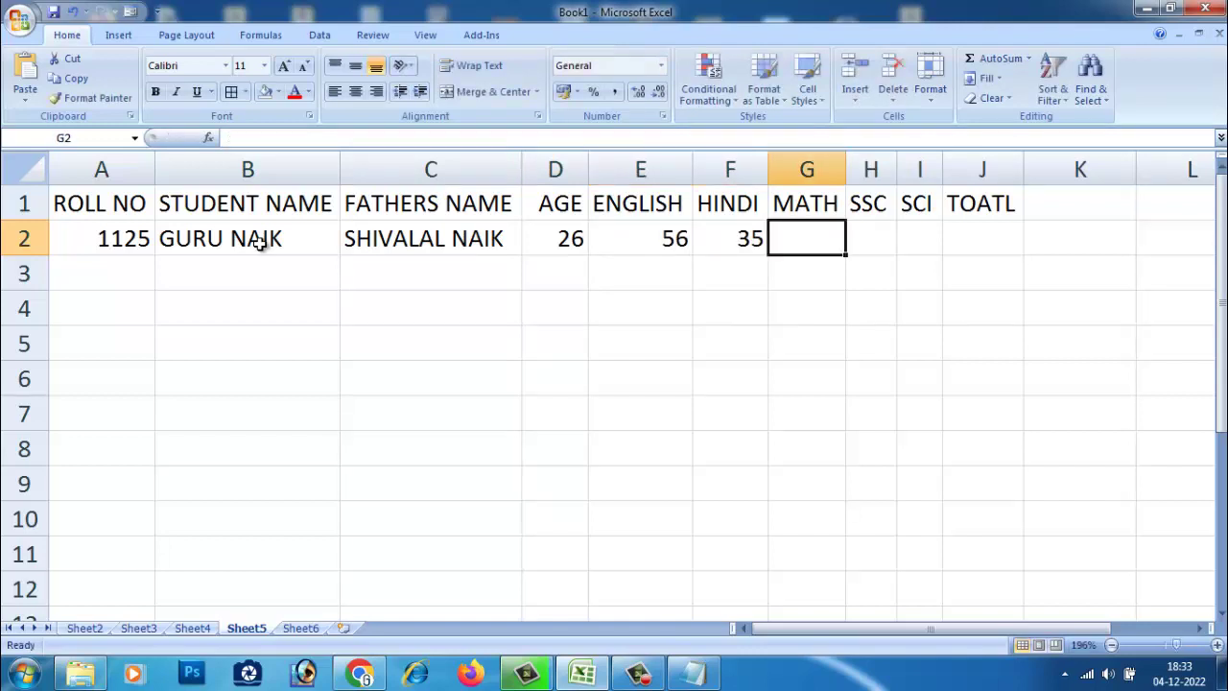
text(65)
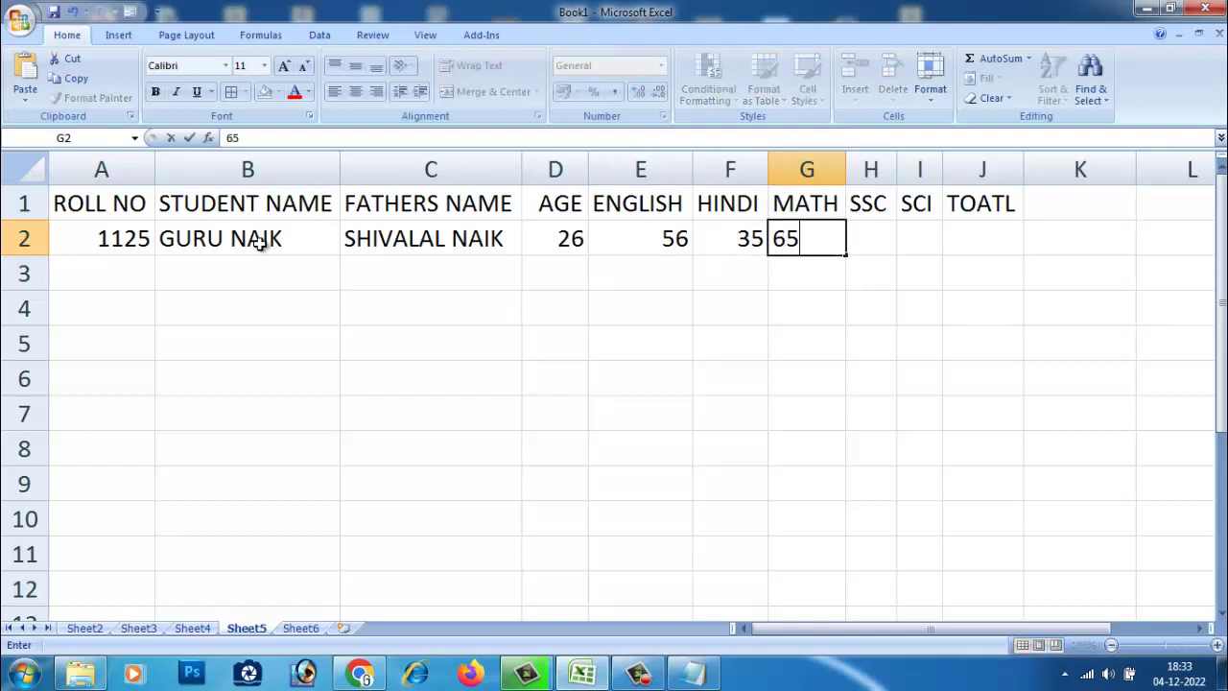
key(Tab)
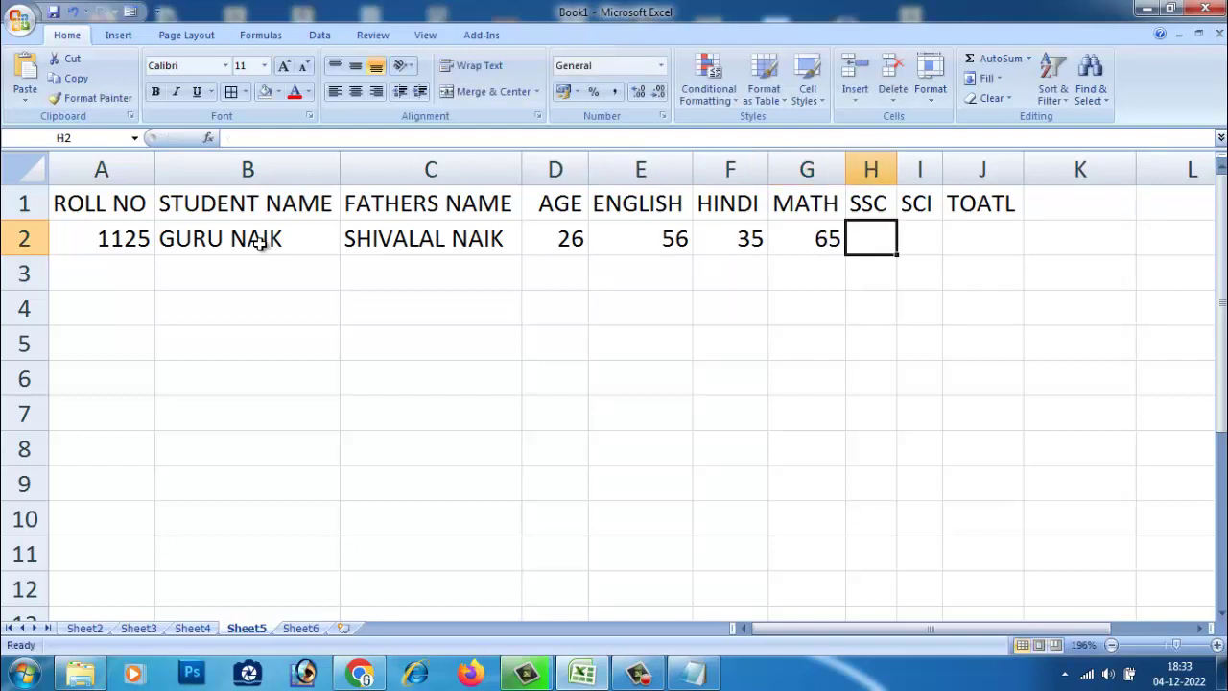
text(45)
key(Tab)
text(6)
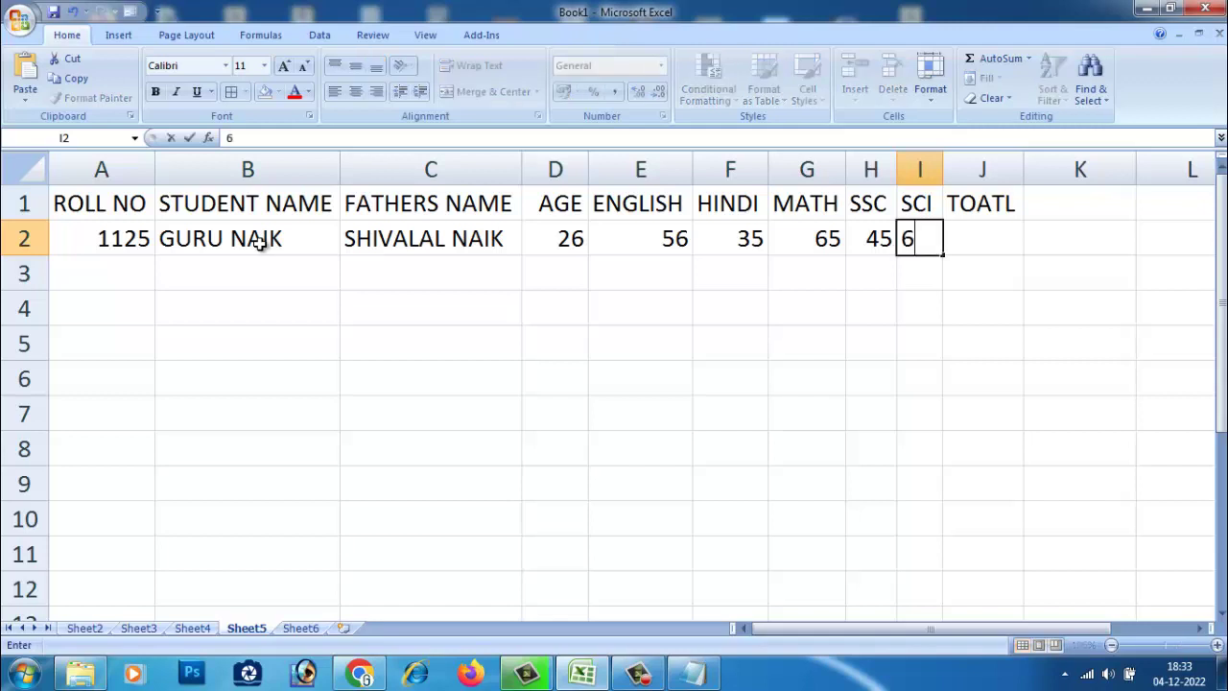
text(2)
key(Tab)
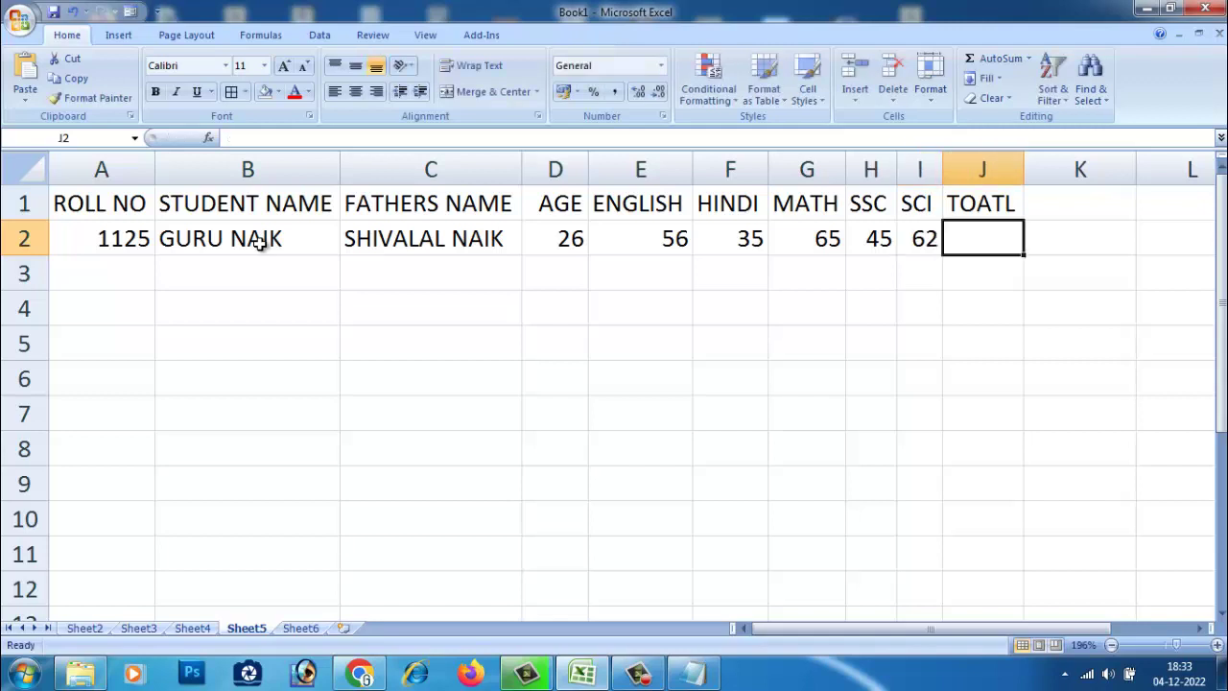
Enter =D2+E2+F2+G2+H2+I2 in J2 so the record's total shows 289.
click(397, 349)
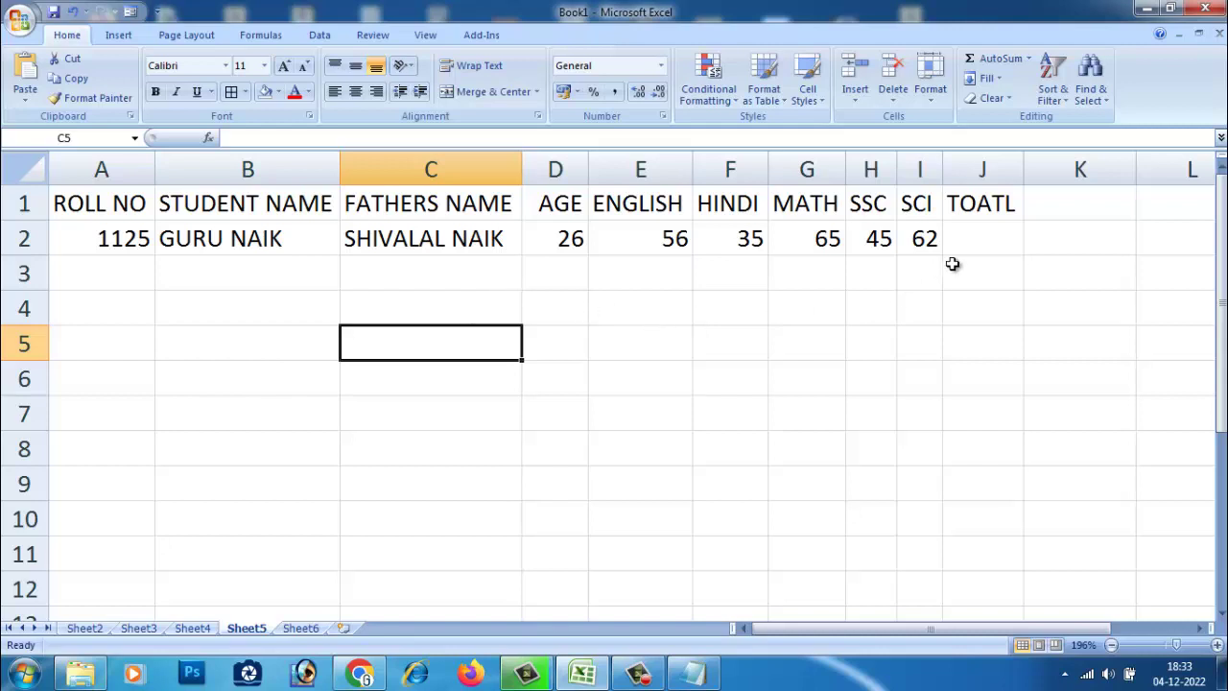
click(984, 242)
text(=)
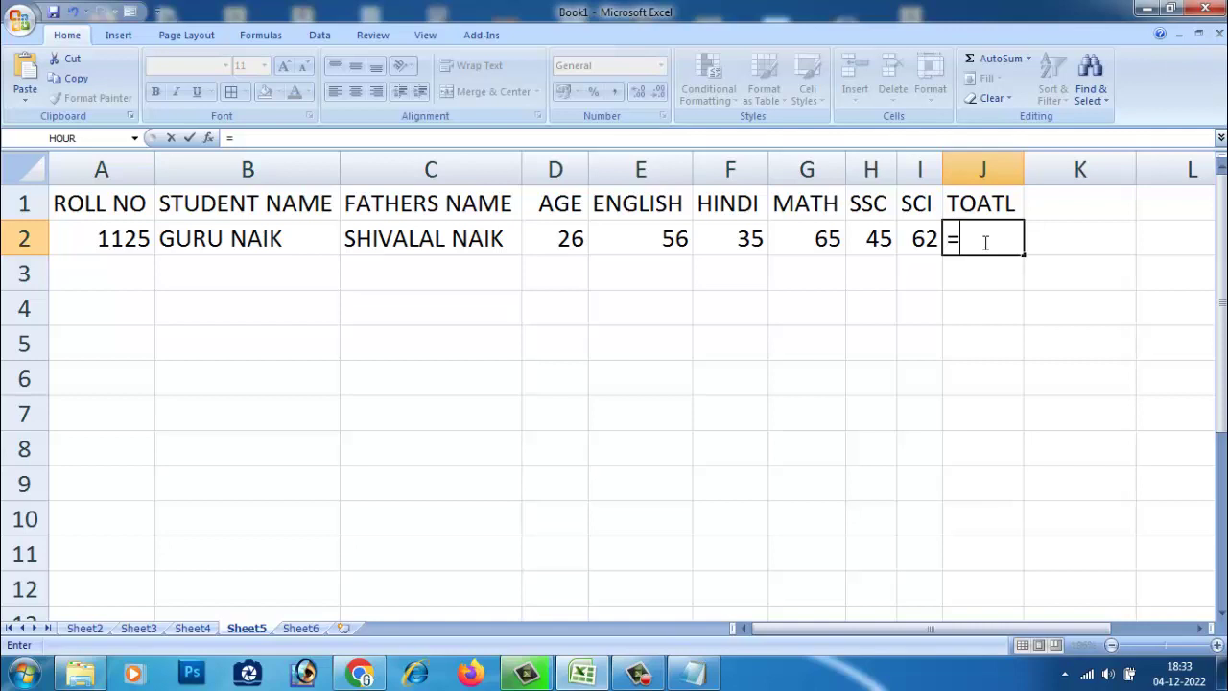
click(563, 246)
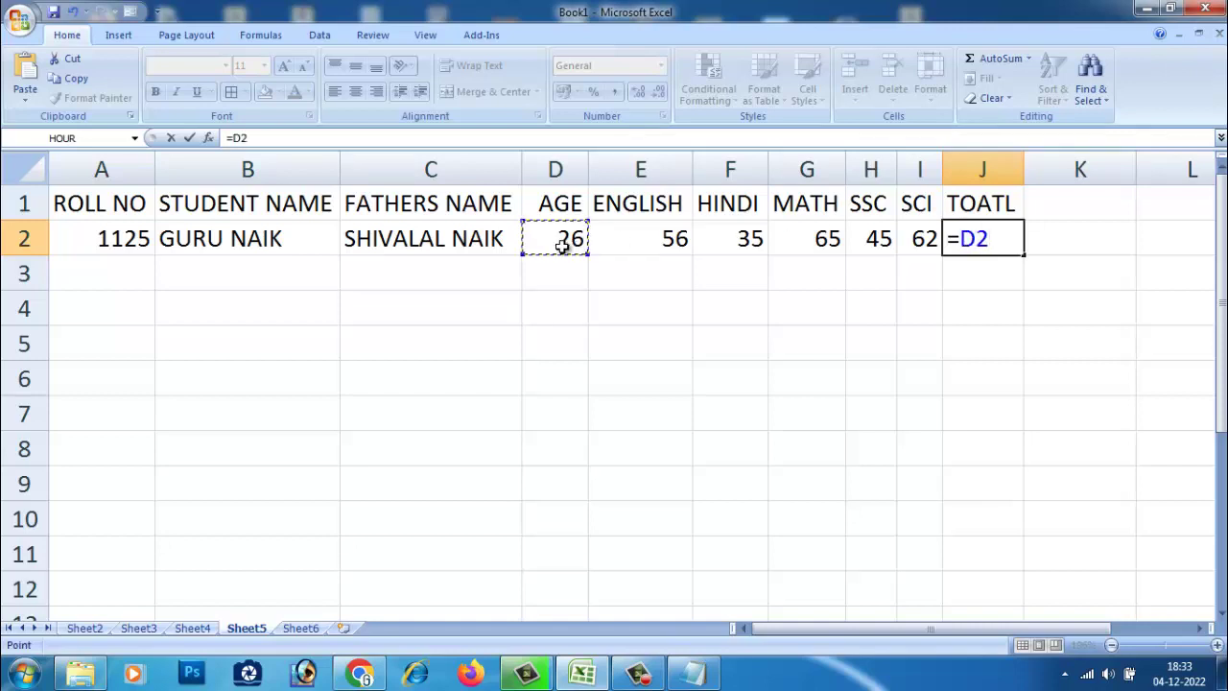
text(+)
click(676, 243)
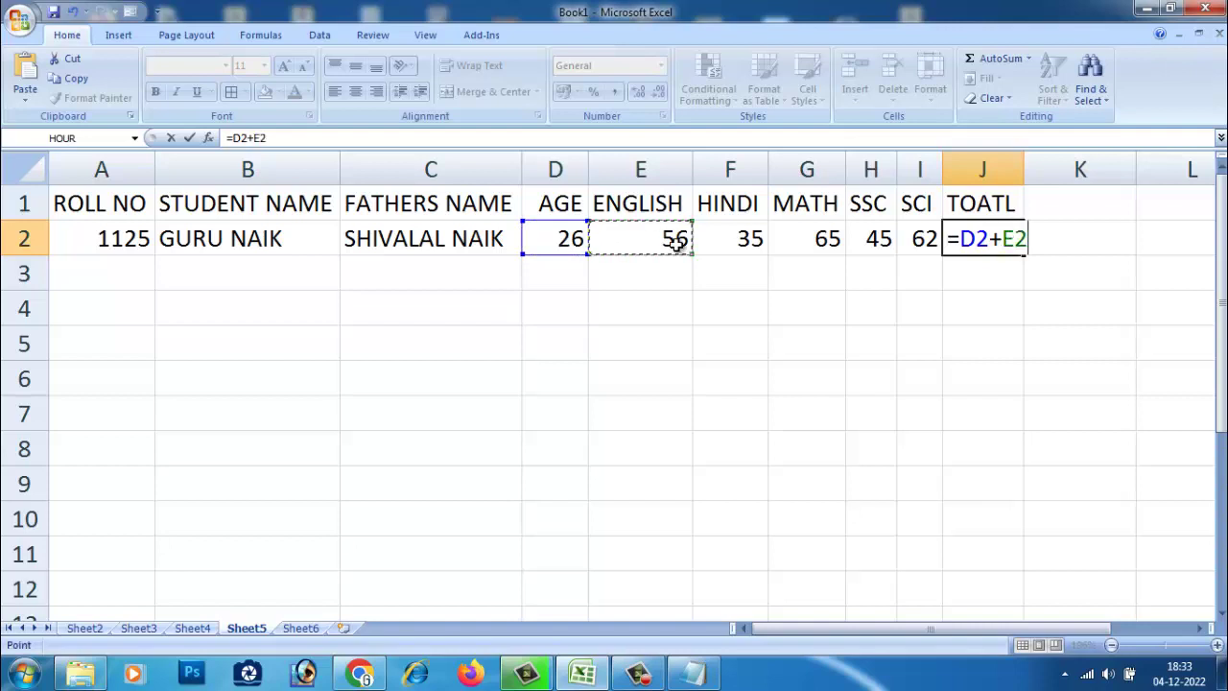
text(+)
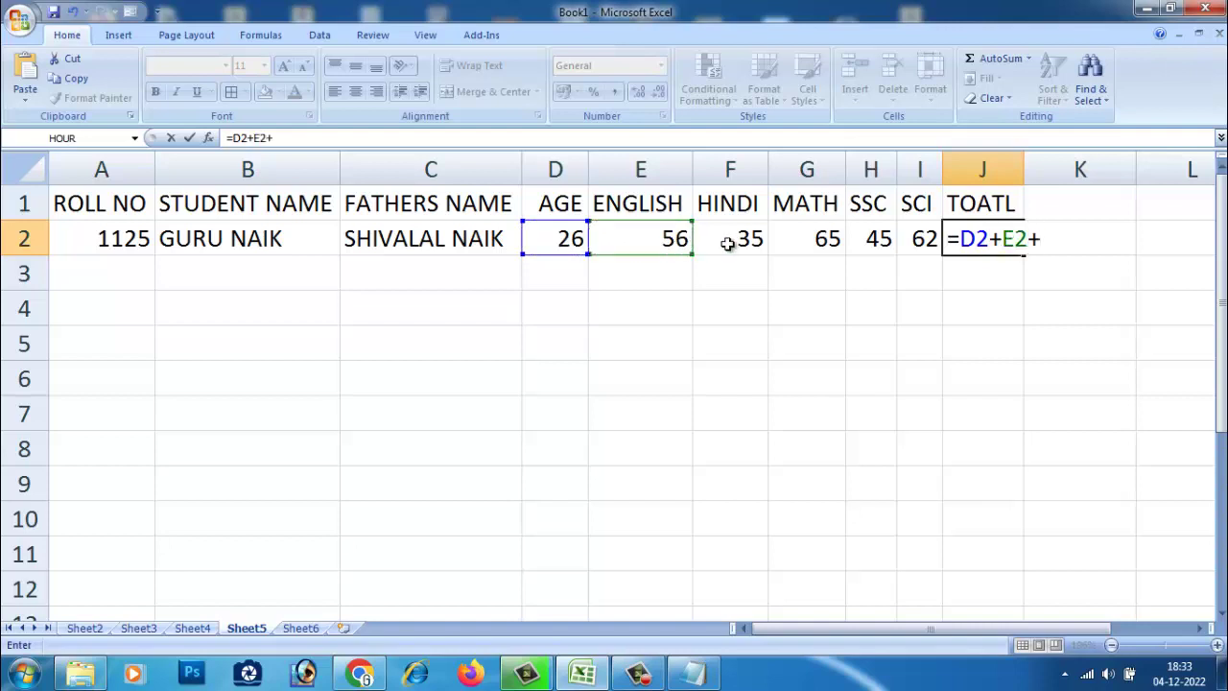
click(731, 244)
text(+)
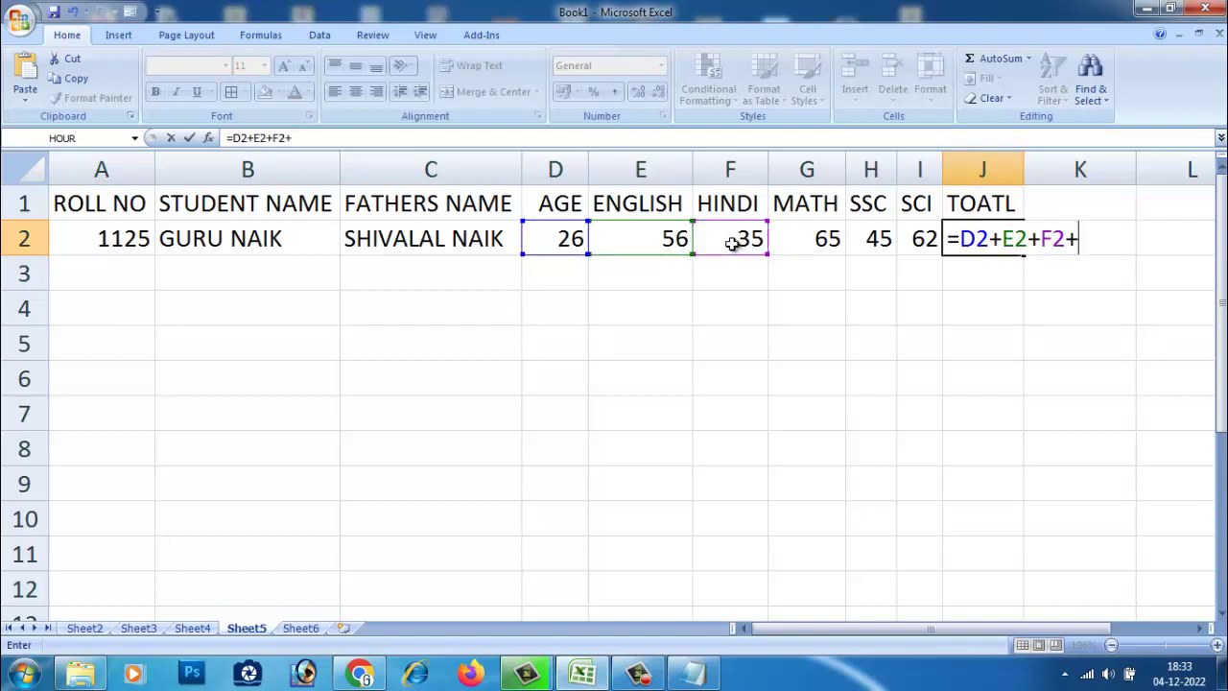
click(818, 242)
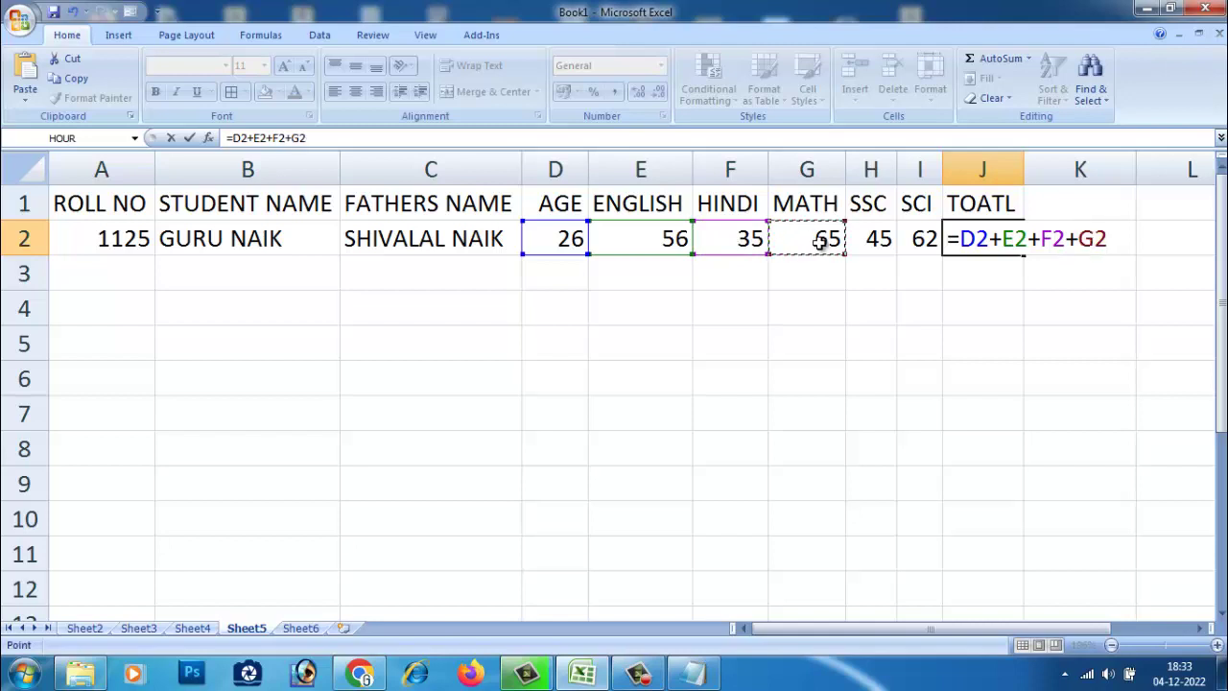
text(+)
click(869, 242)
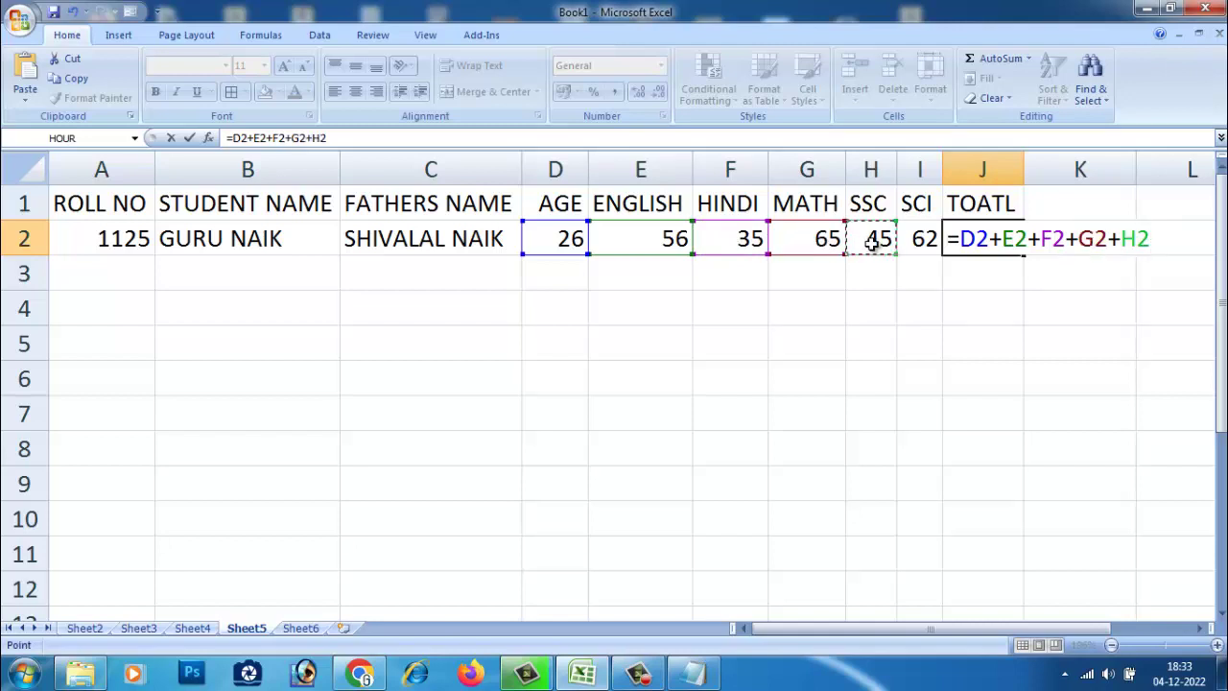
text(+)
click(927, 240)
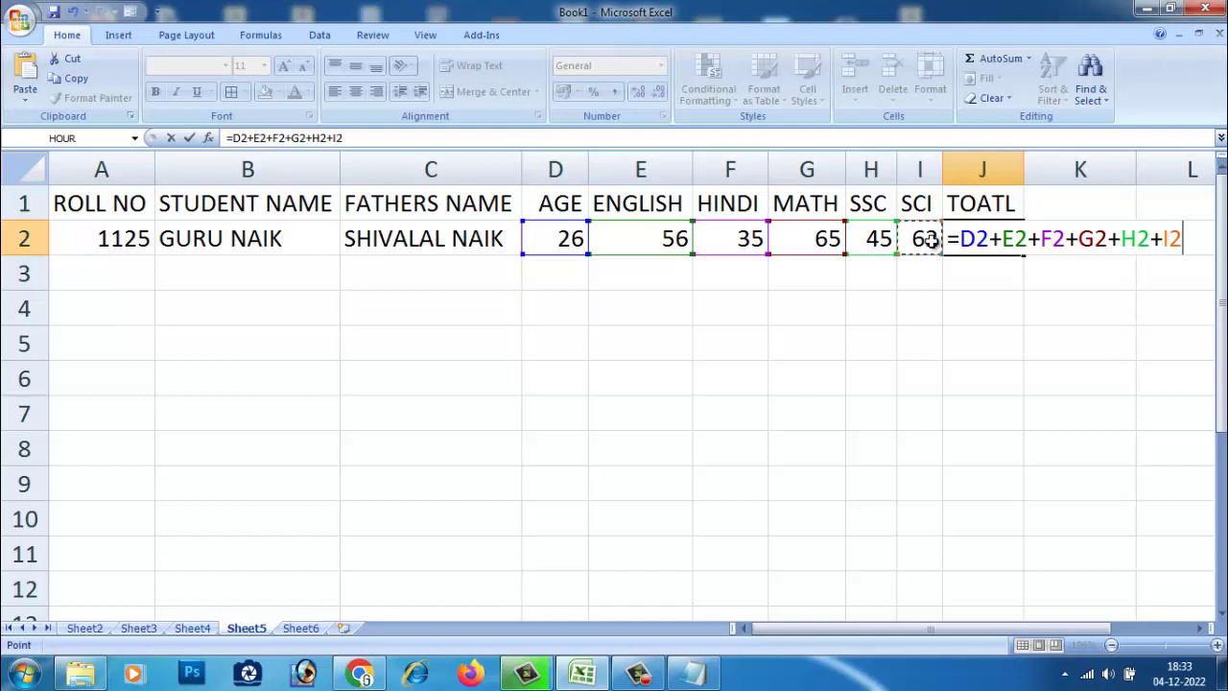
key(Return)
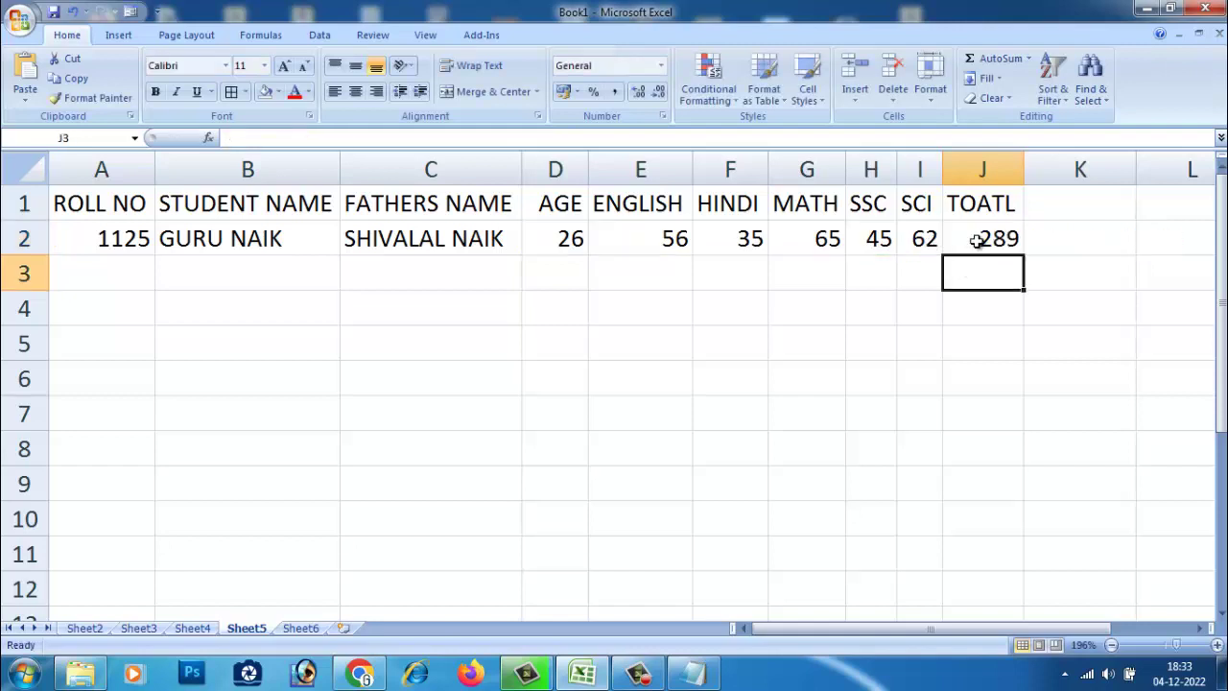
click(968, 240)
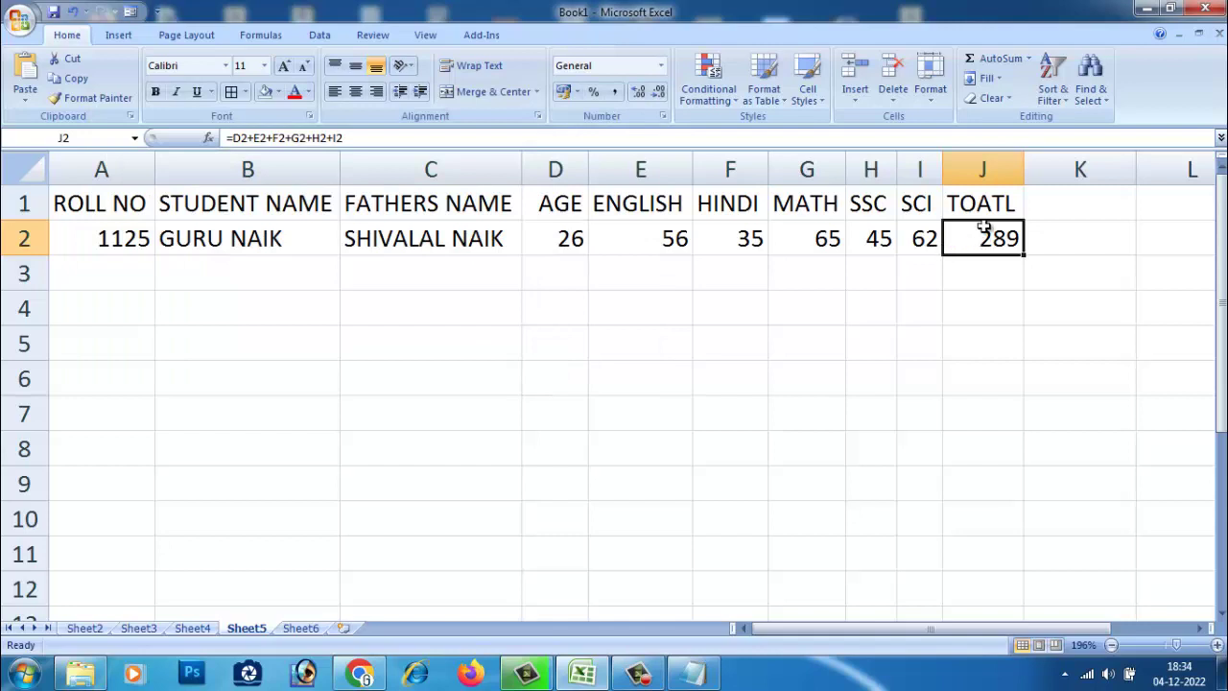
Give the headers ROLL NO through TOATL in A1:J1 a yellow fill and red font.
drag(981, 205, 626, 217)
drag(248, 214, 98, 204)
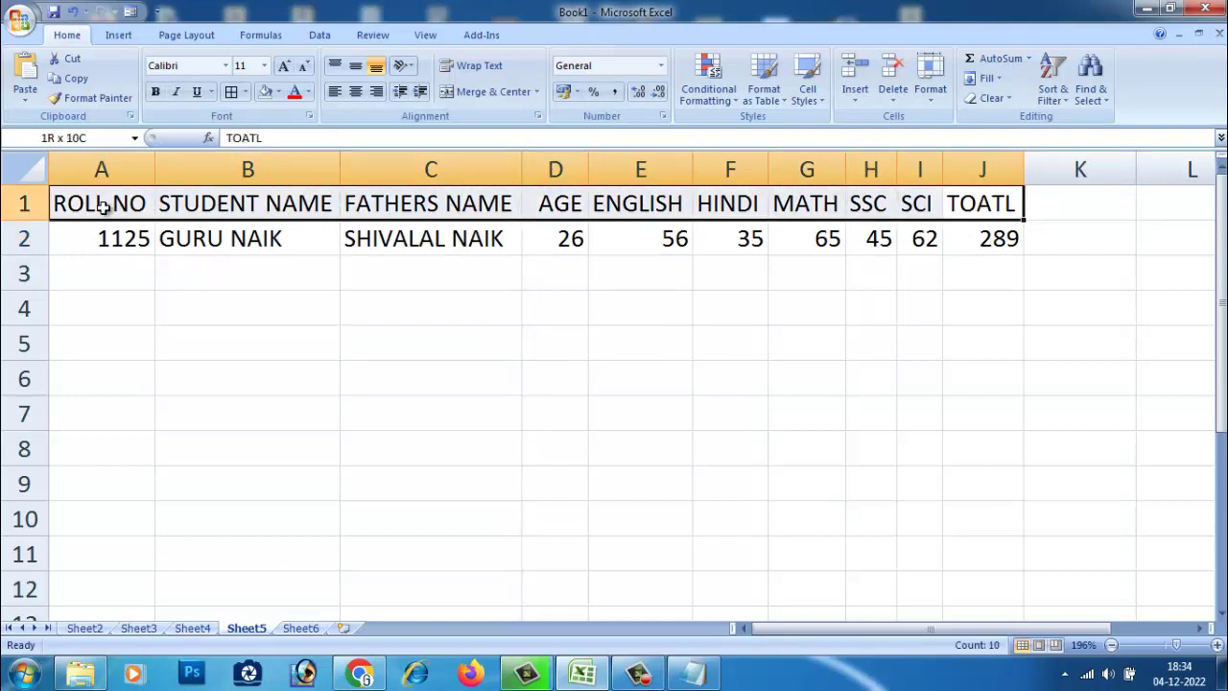
click(278, 93)
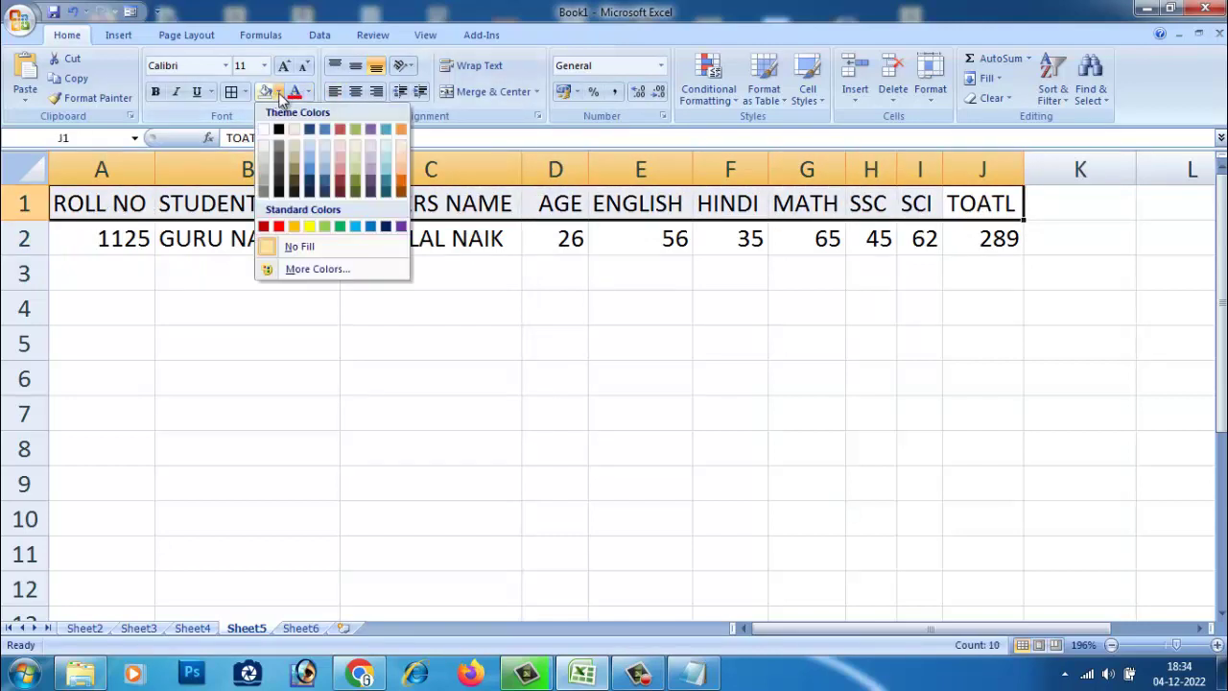
click(310, 226)
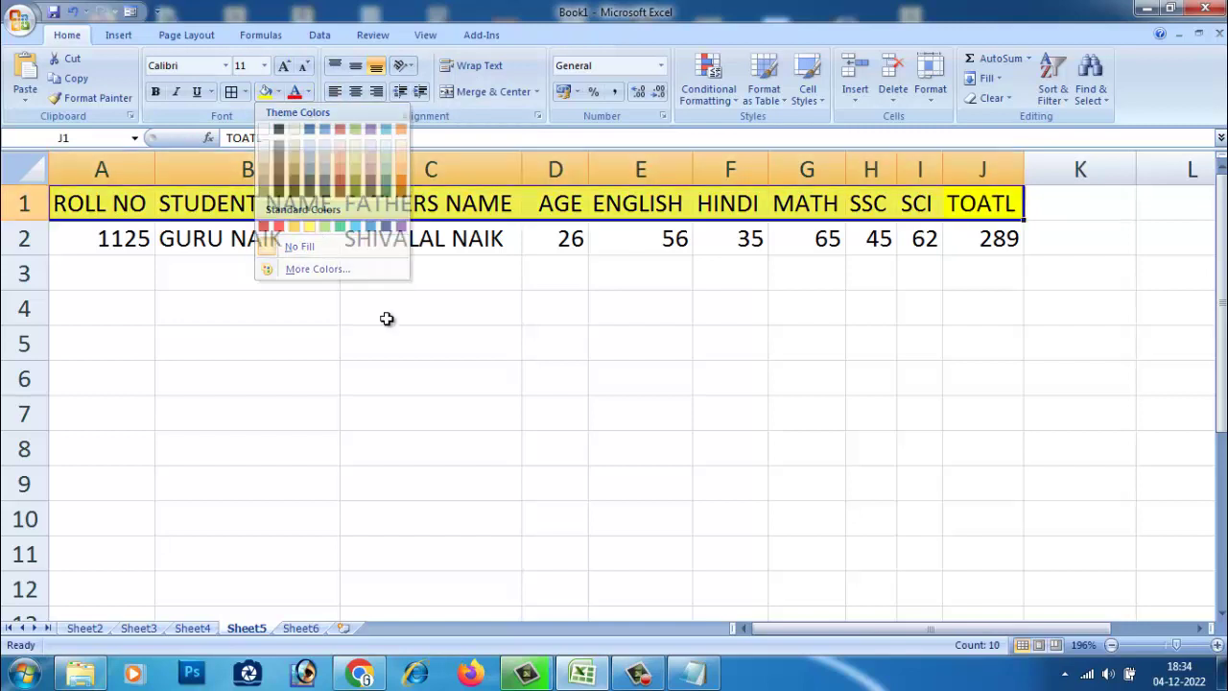
click(308, 93)
click(336, 342)
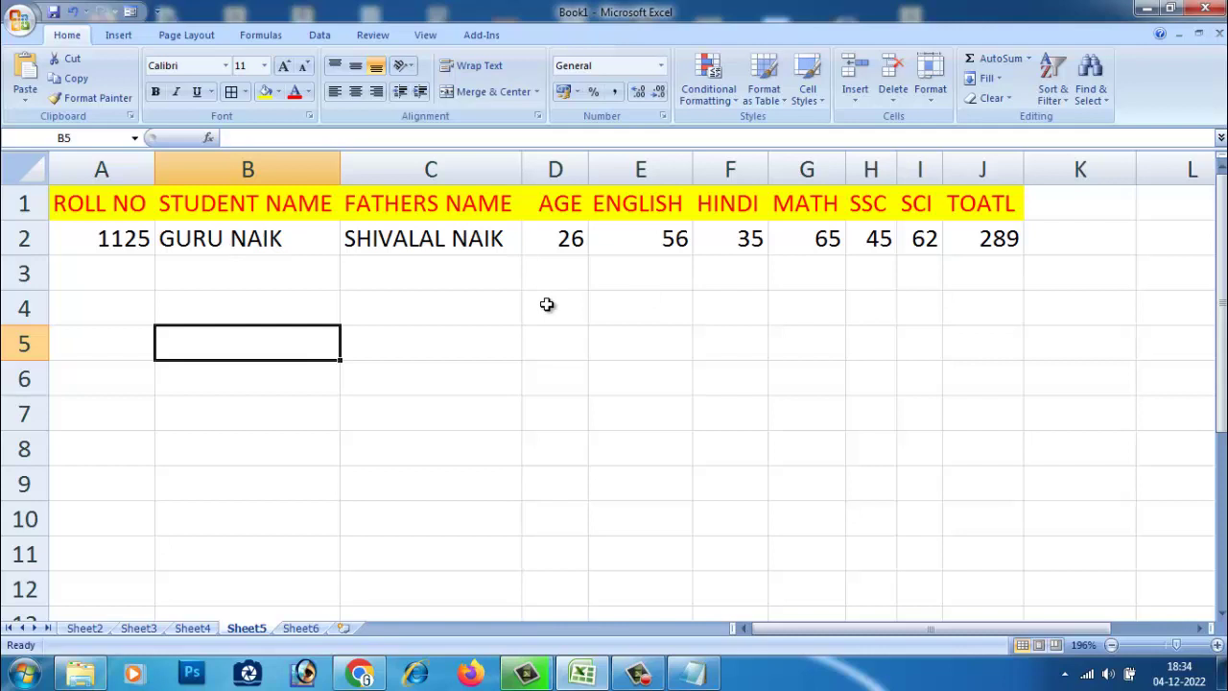
Delete the student record in A2:J2, leaving row 2 empty.
drag(112, 243, 982, 241)
key(Delete)
click(860, 331)
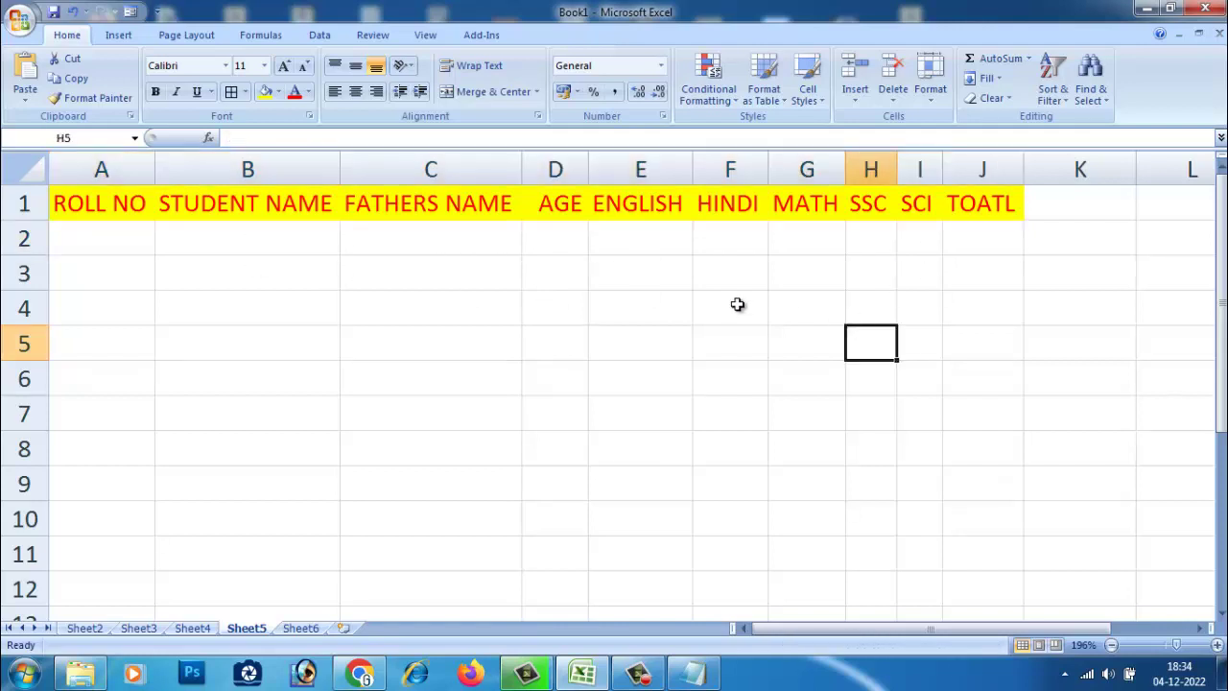
mouse_move(69, 204)
mouse_down()
mouse_move(970, 330)
mouse_move(986, 378)
mouse_move(986, 348)
mouse_move(966, 371)
mouse_up()
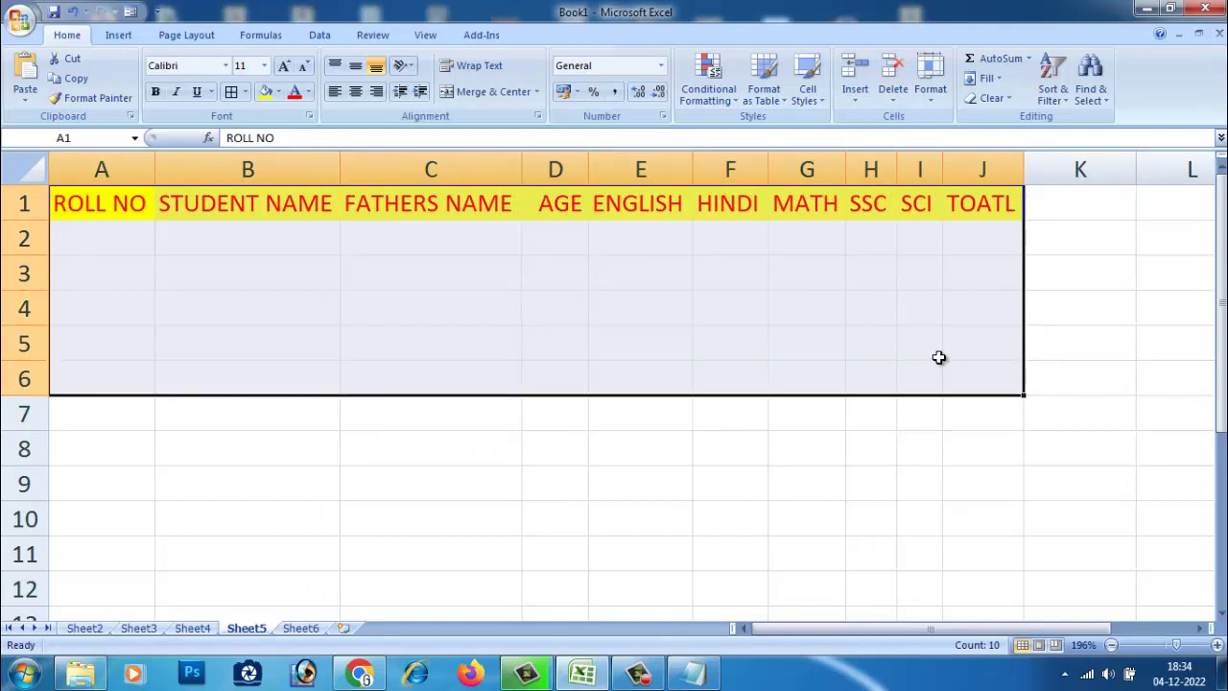
click(266, 244)
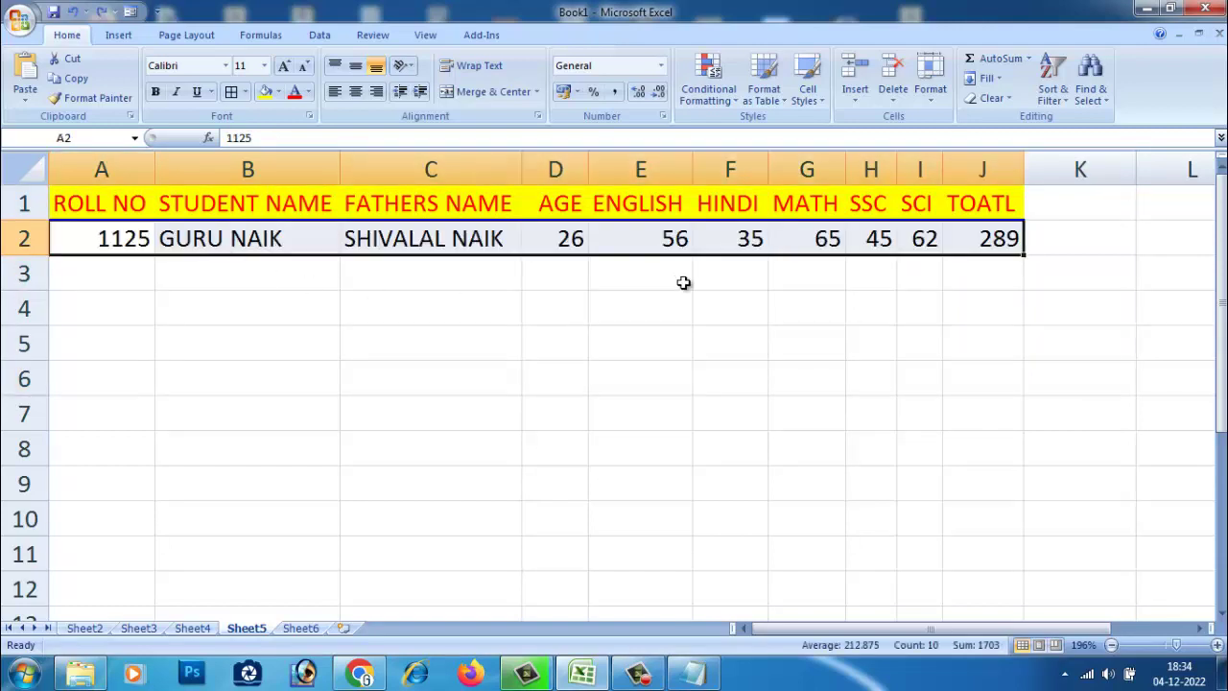
click(682, 280)
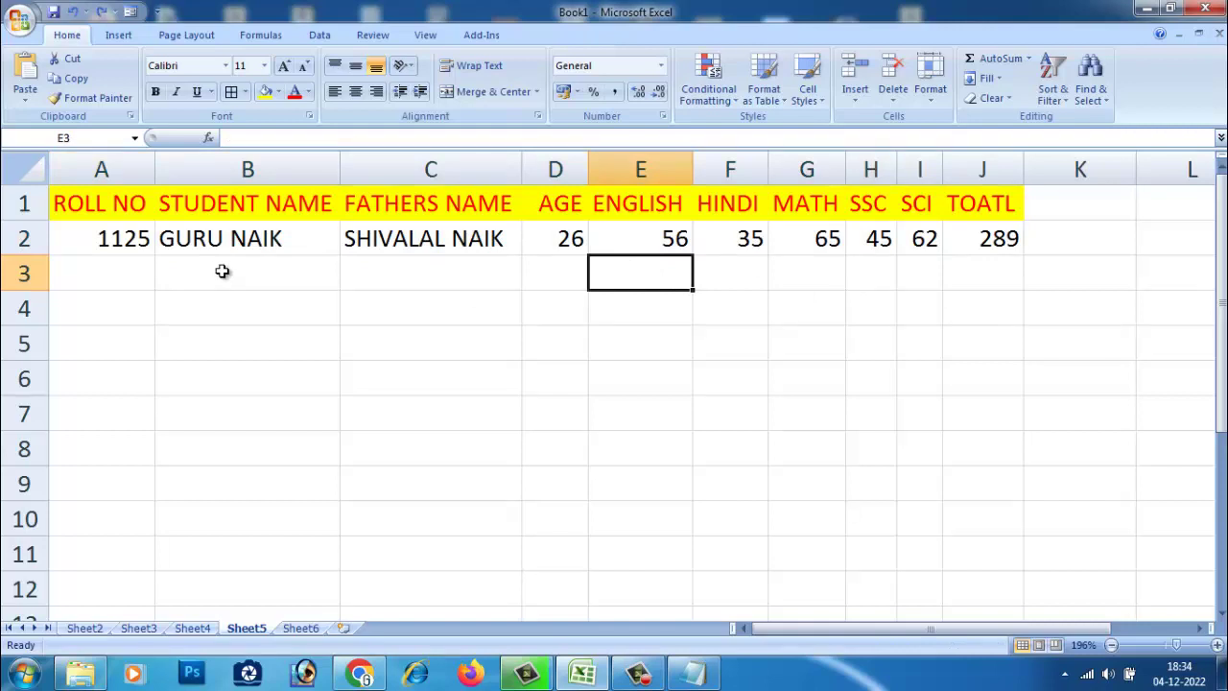
click(425, 272)
click(557, 272)
click(640, 272)
click(812, 272)
click(957, 272)
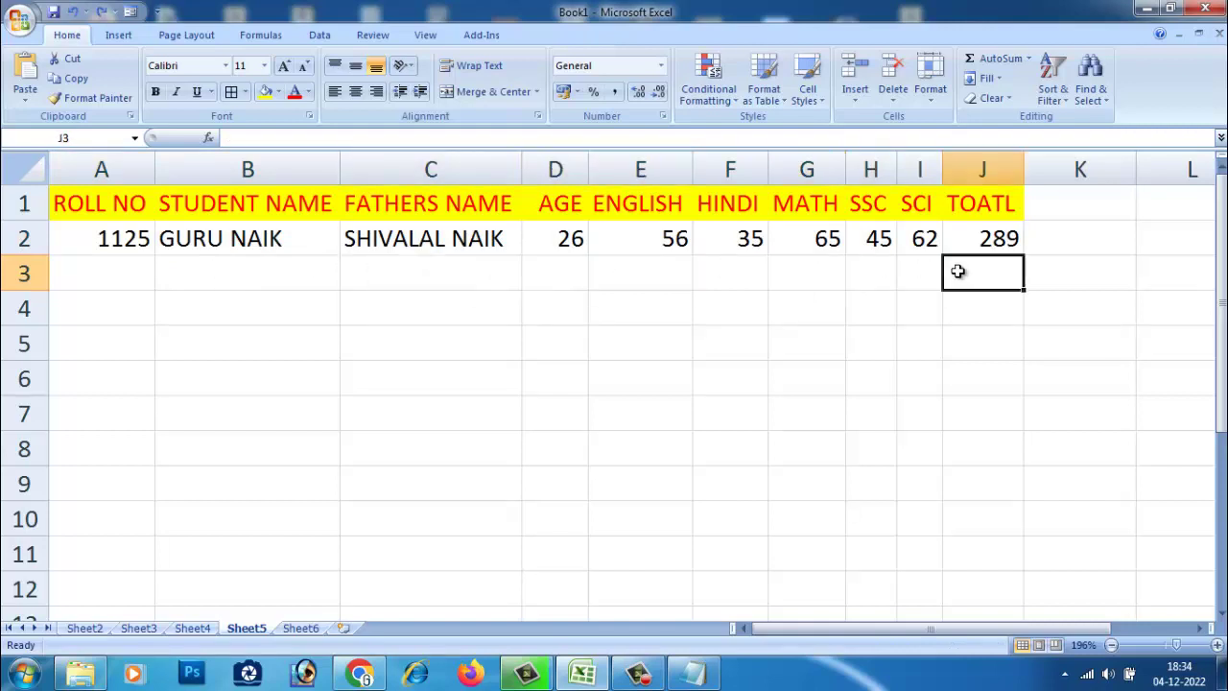
drag(72, 238, 967, 236)
key(Delete)
click(873, 303)
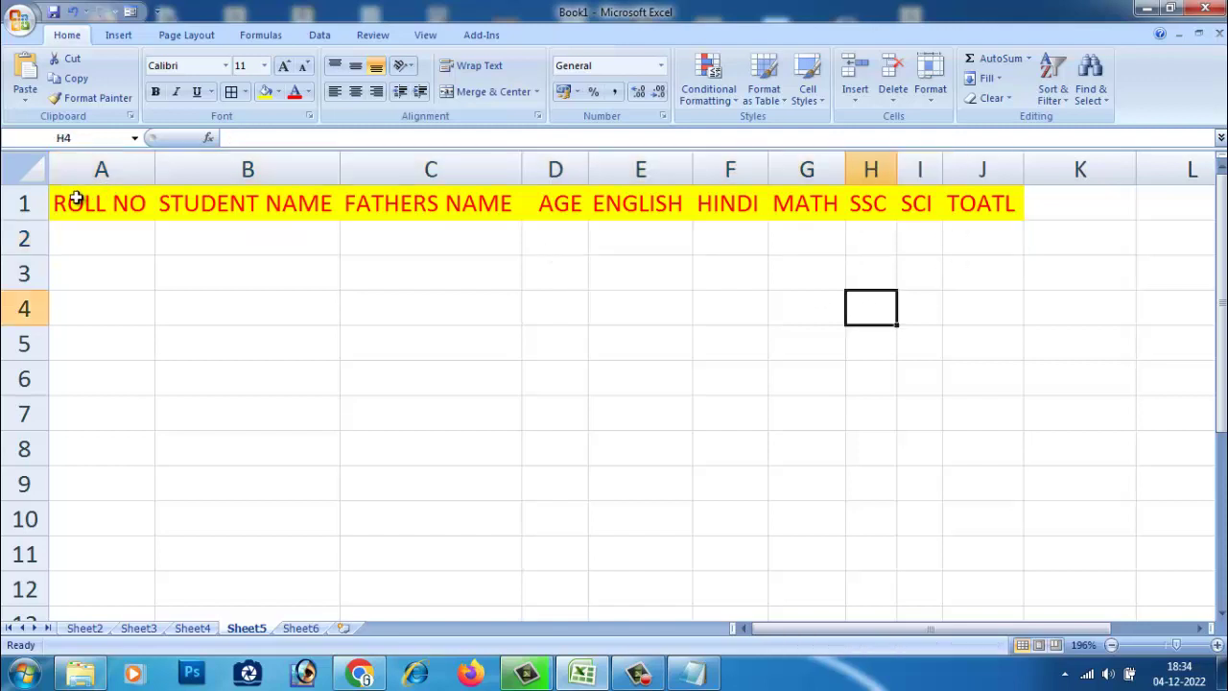
Apply All Borders to every cell of A1:J8.
drag(76, 198, 970, 449)
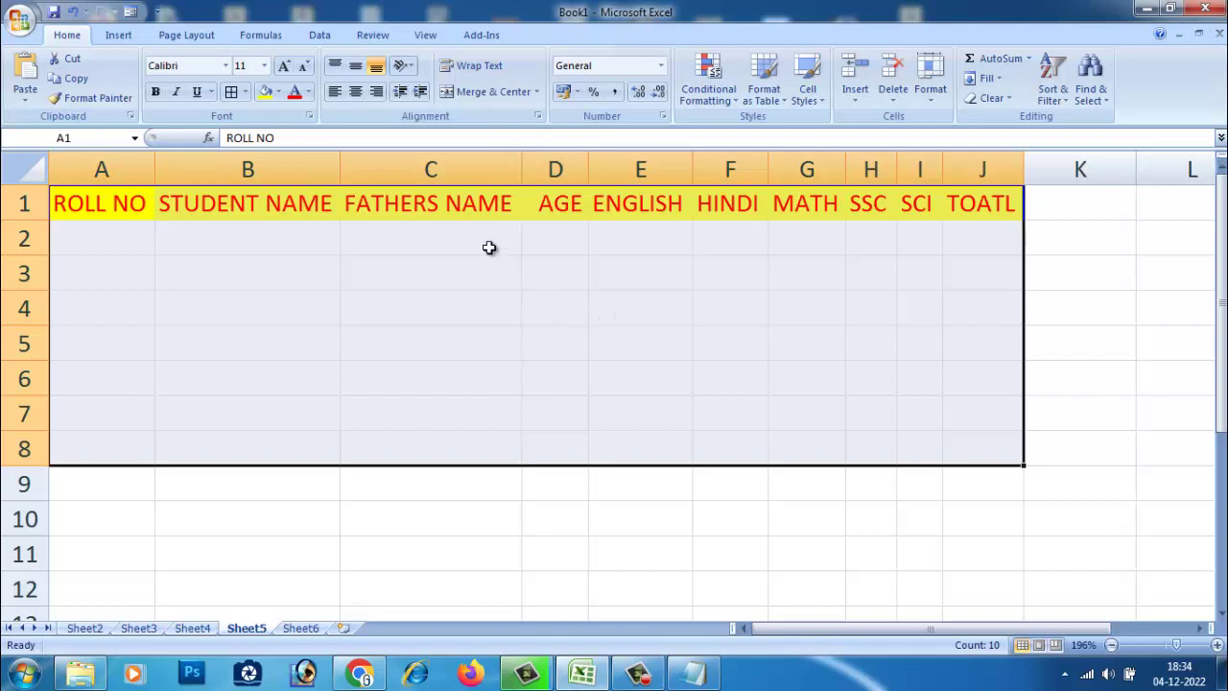
click(237, 97)
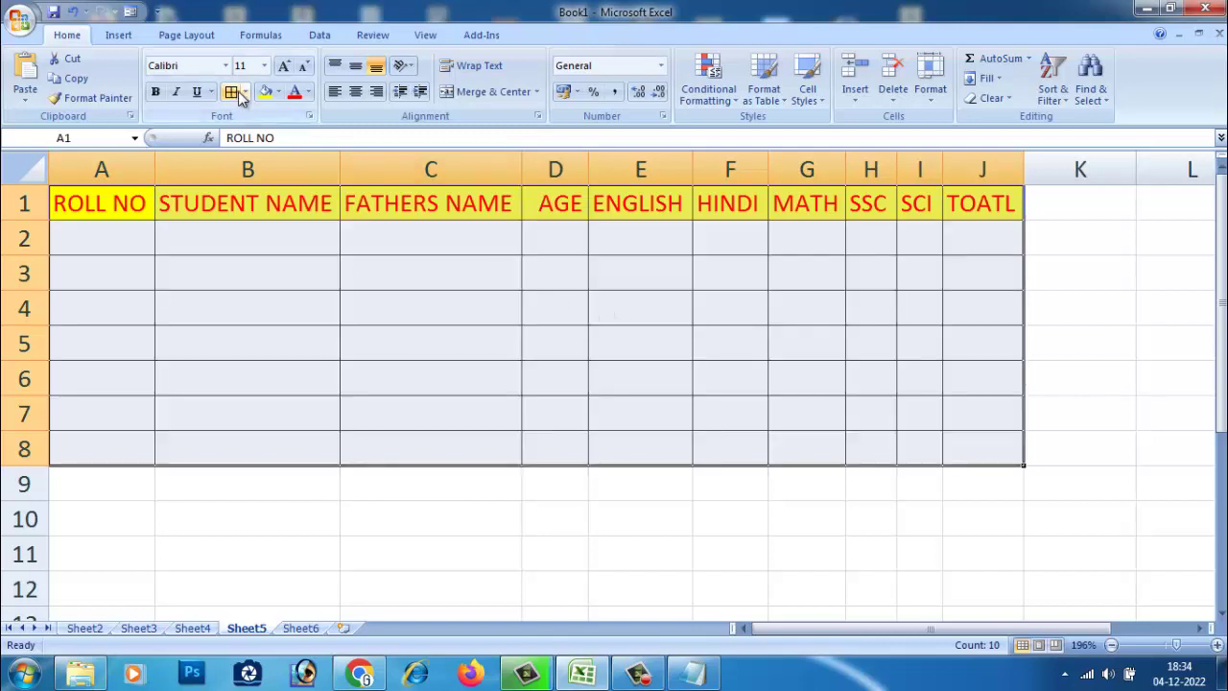
click(392, 509)
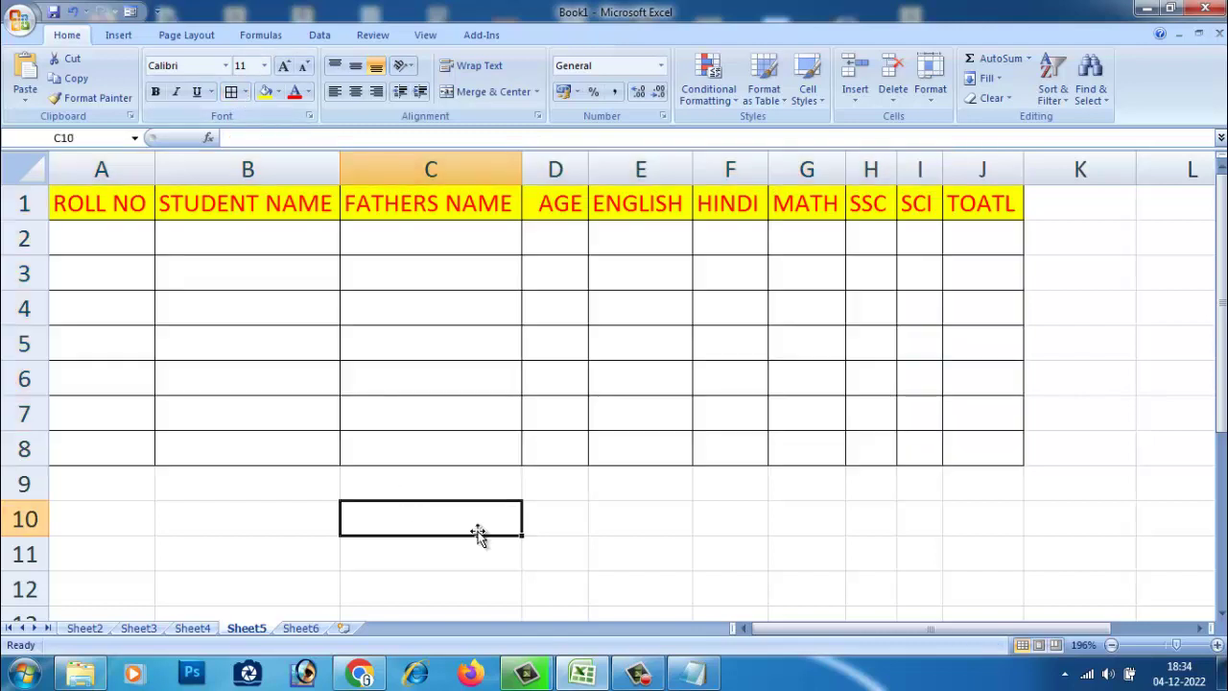
Open the Quick Access Toolbar customisation page in Excel Options via More Commands.
click(647, 538)
click(337, 512)
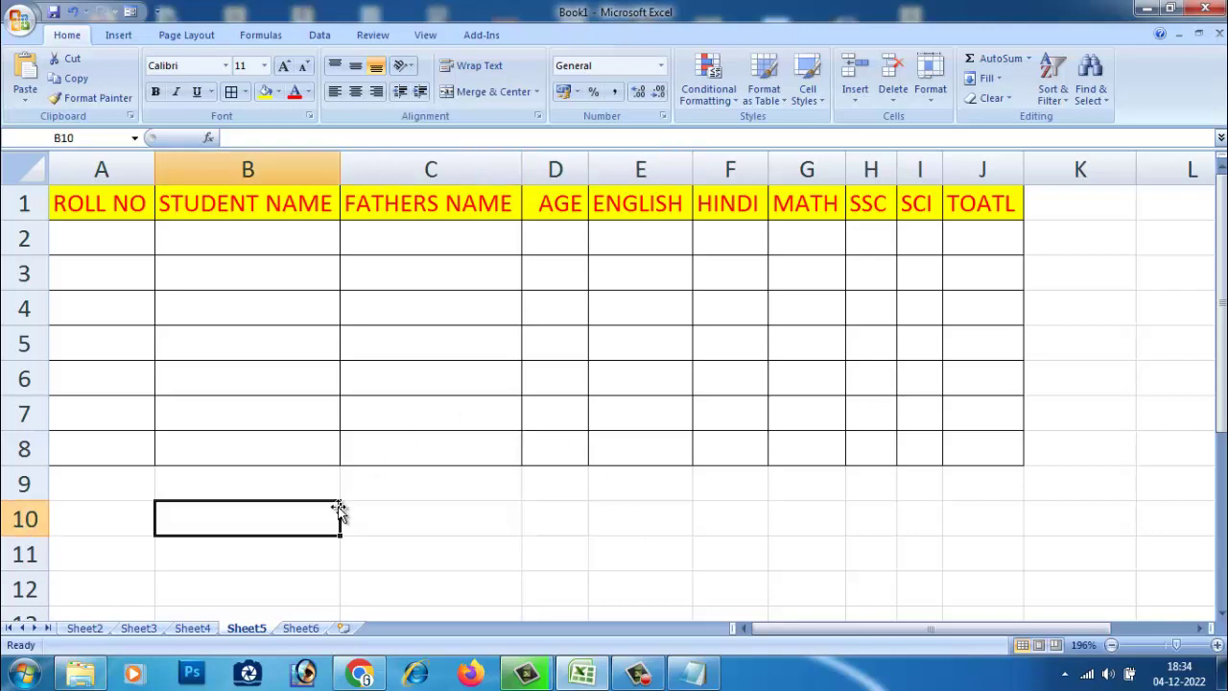
click(429, 532)
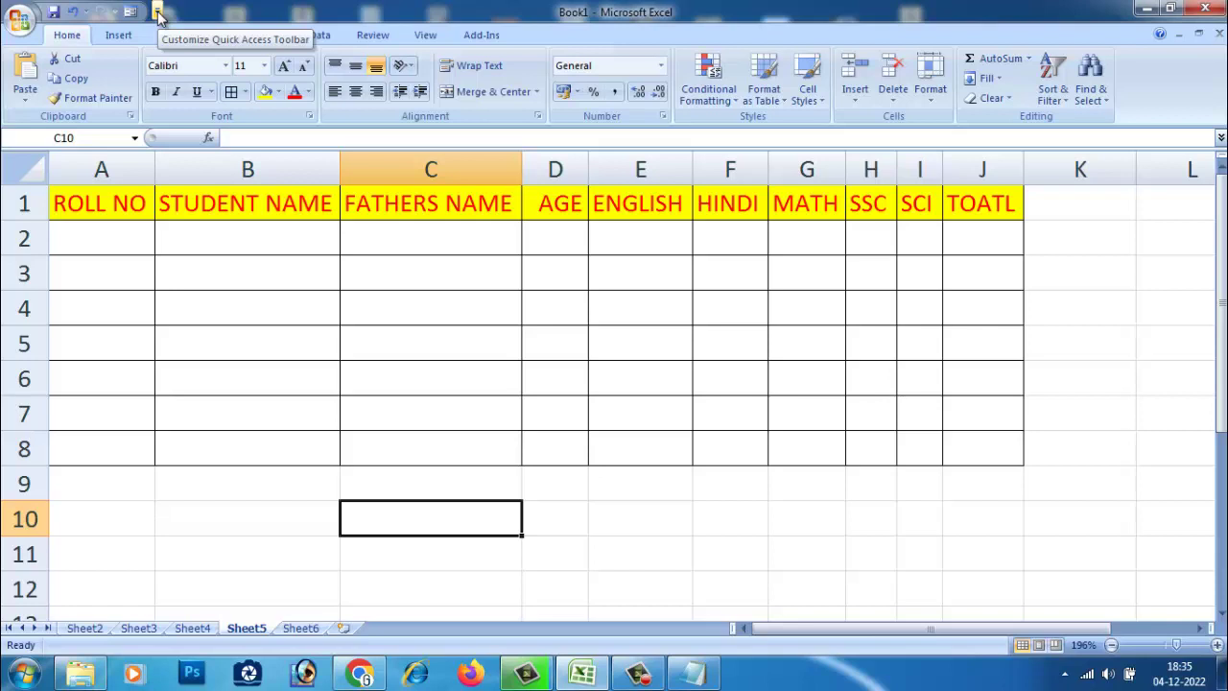
click(158, 13)
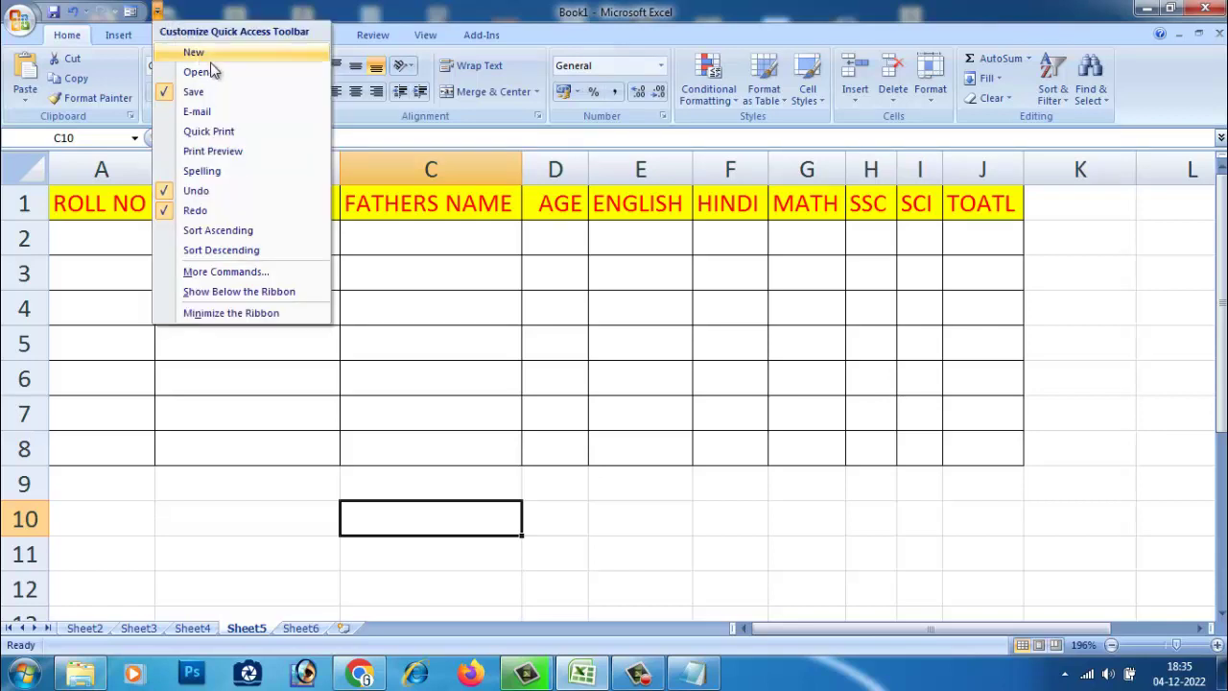
click(235, 273)
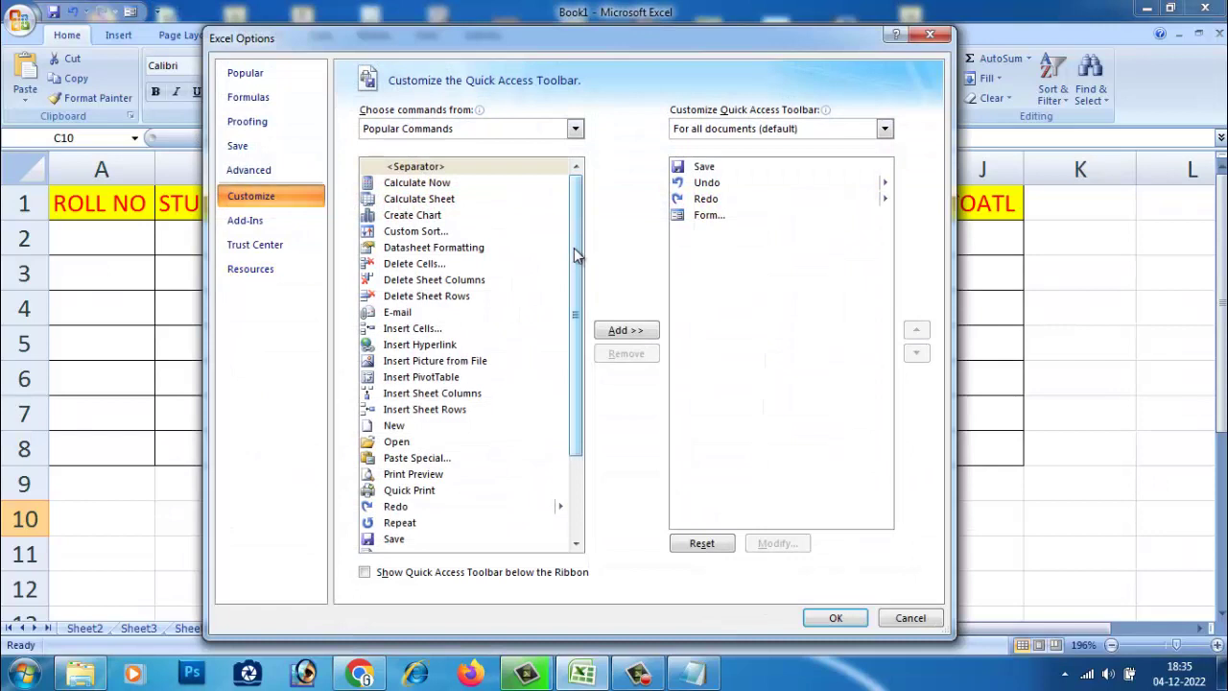
Switch the 'Choose commands from' source to All Commands.
drag(575, 254, 568, 372)
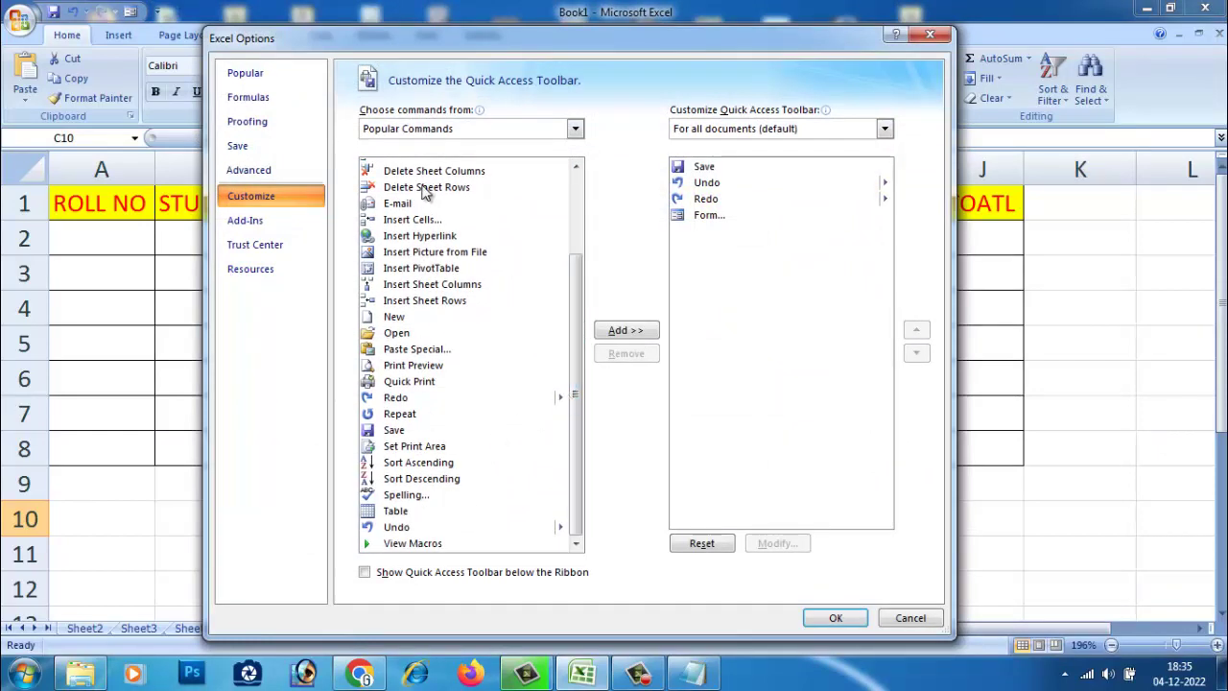
drag(571, 490, 579, 388)
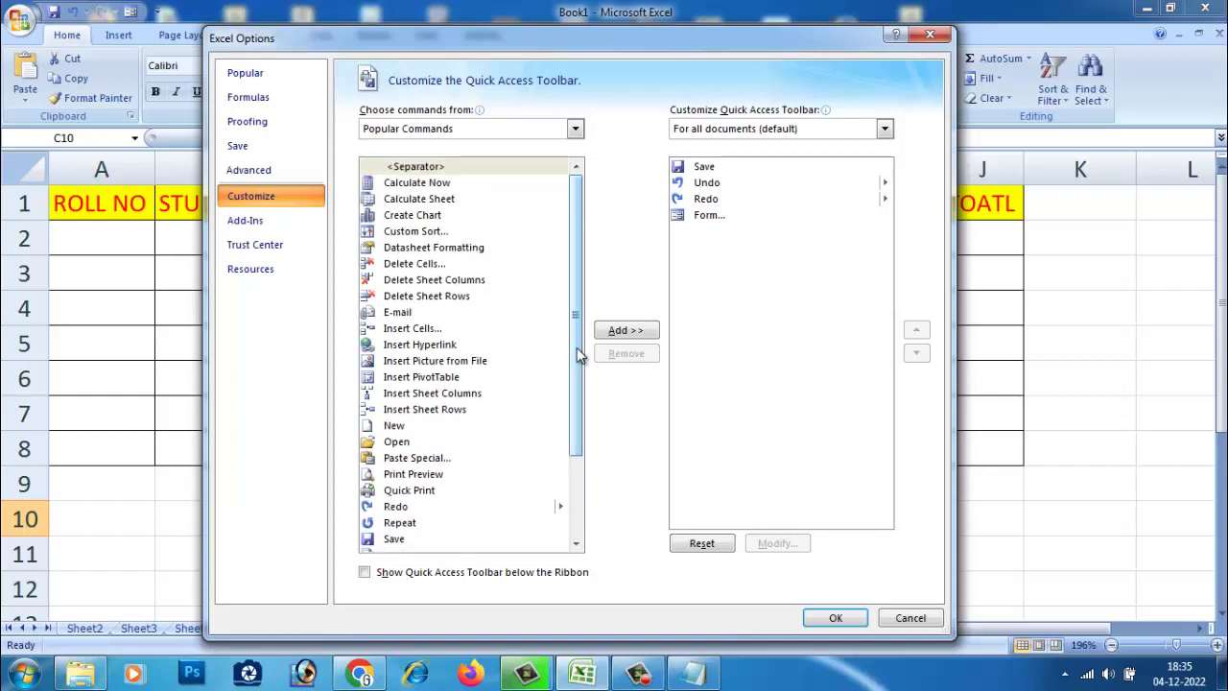
click(427, 128)
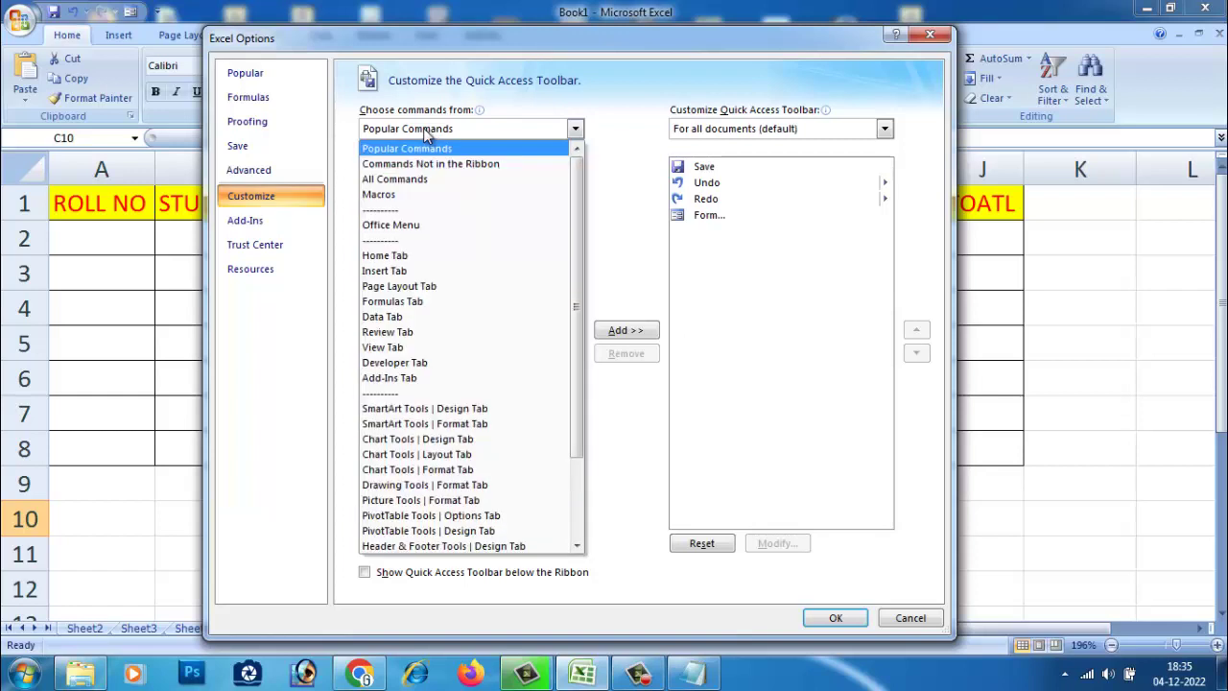
key(Escape)
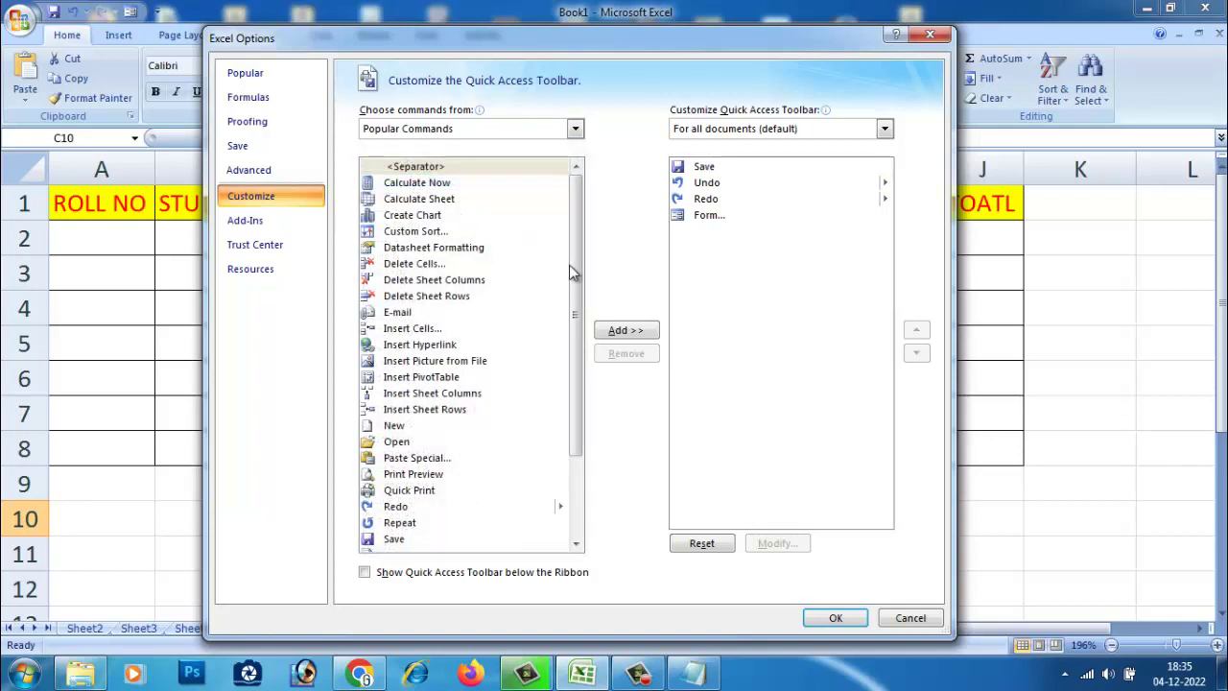
key(Down)
key(Down)
mouse_move(576, 199)
mouse_down()
mouse_move(566, 423)
mouse_move(585, 521)
mouse_up()
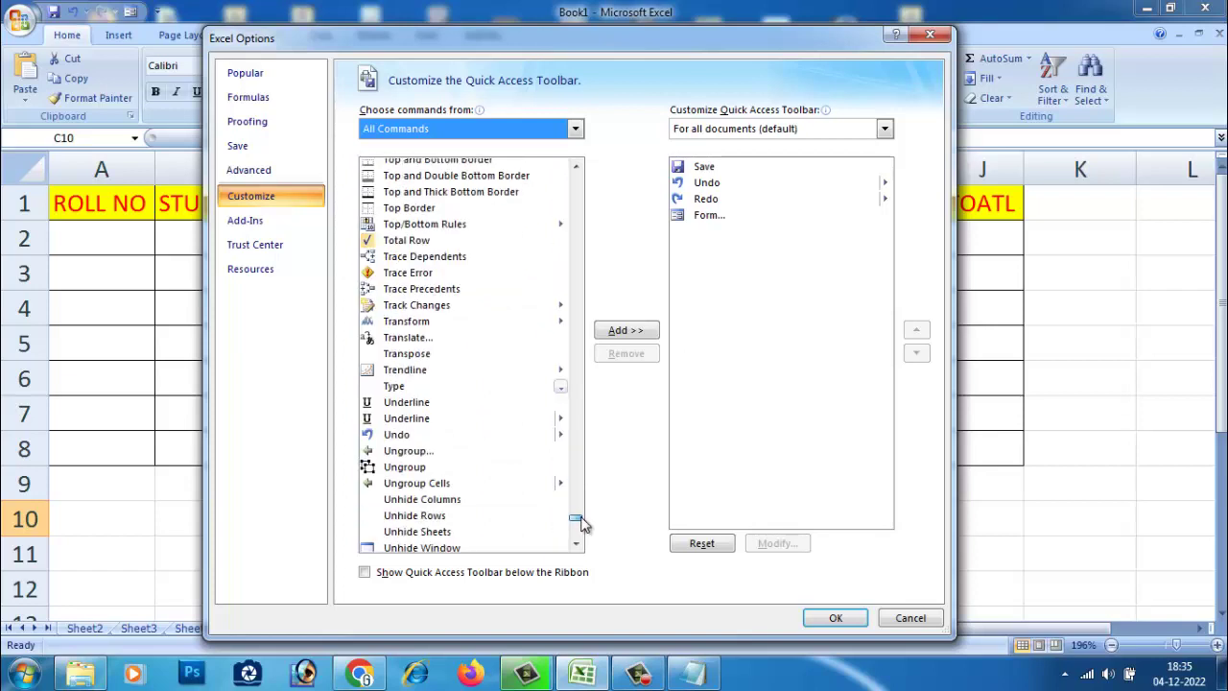
drag(585, 521, 576, 521)
Find Form... in All Commands, remove it from the toolbar list, then add it back.
click(487, 434)
key(f)
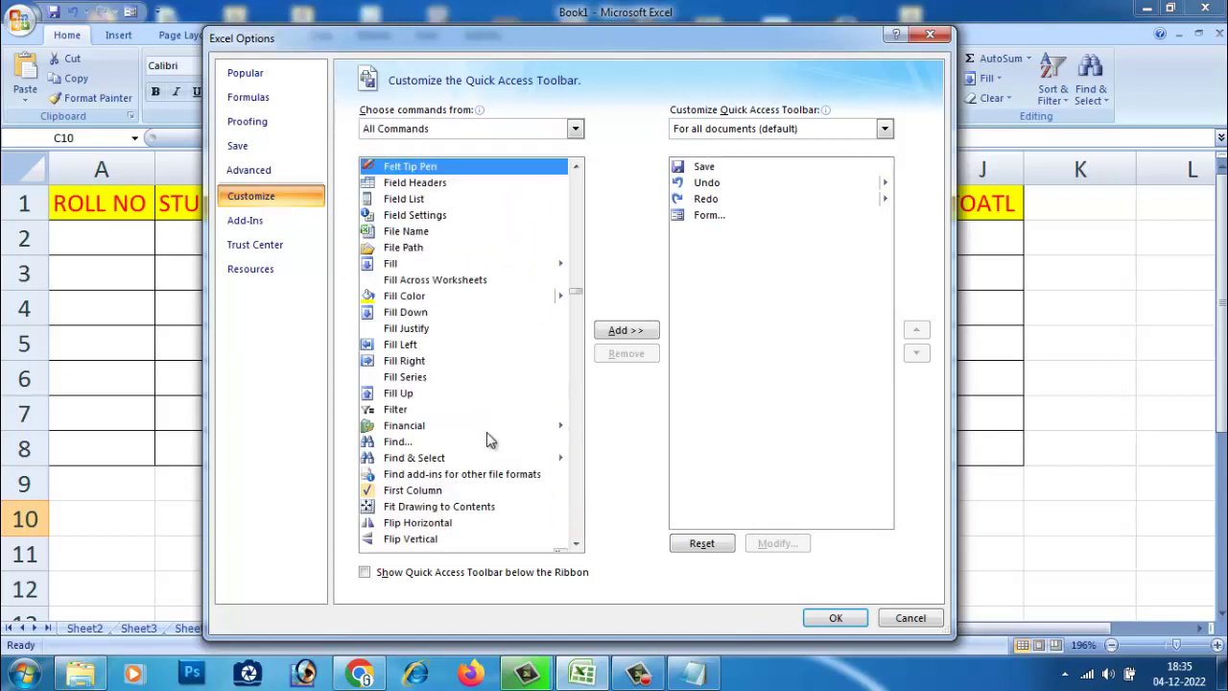
key(Down)
key(Down)
key(Down)
key(Down)
key(Down)
key(Down)
key(Down)
key(Down)
key(Down)
key(Down)
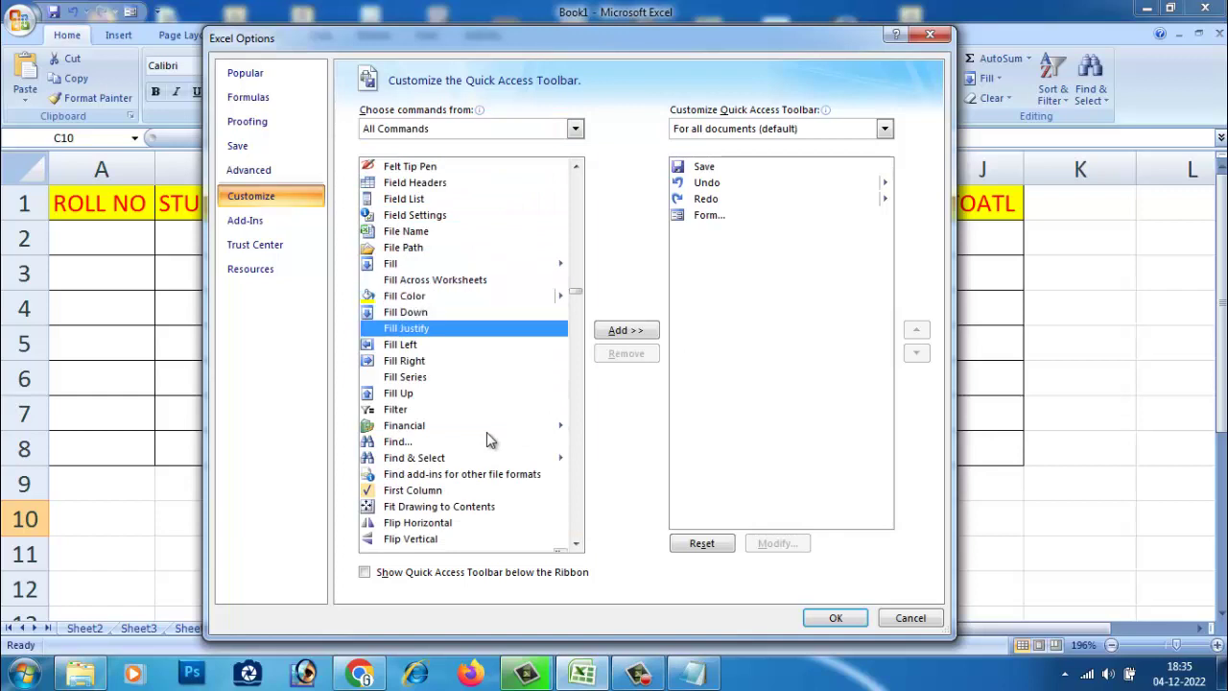
key(Down)
key(Down)
key(Down)
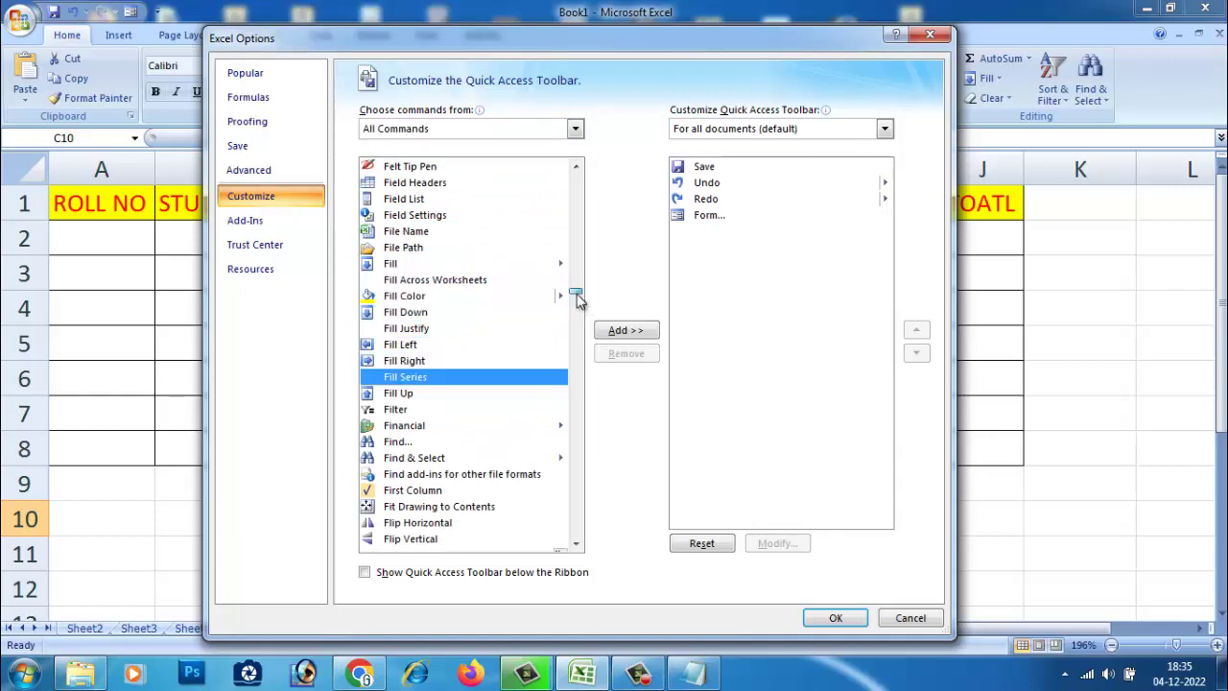
scroll(576, 298, down, 4)
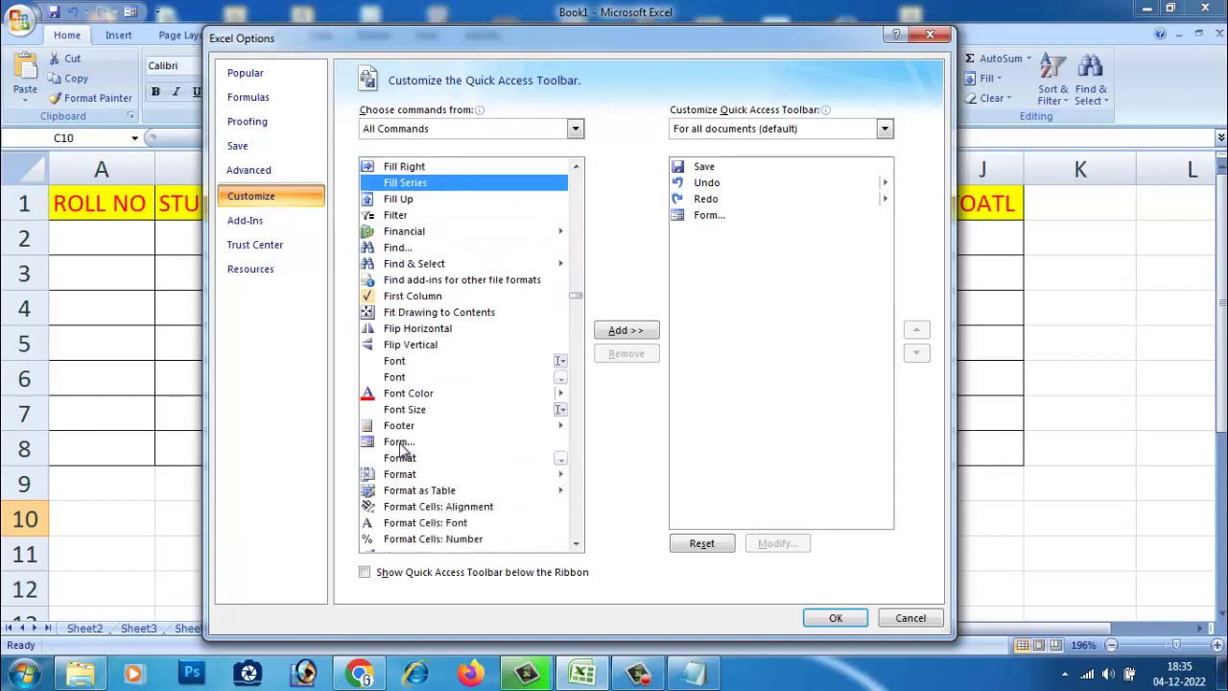
click(400, 443)
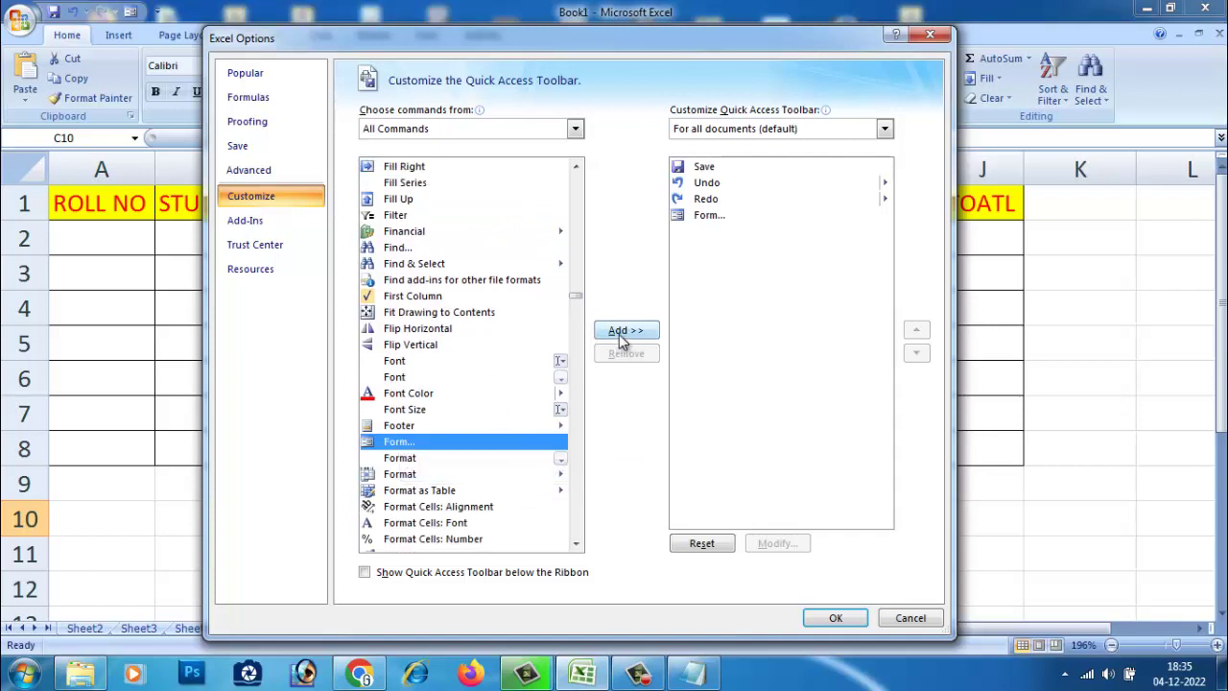
click(716, 216)
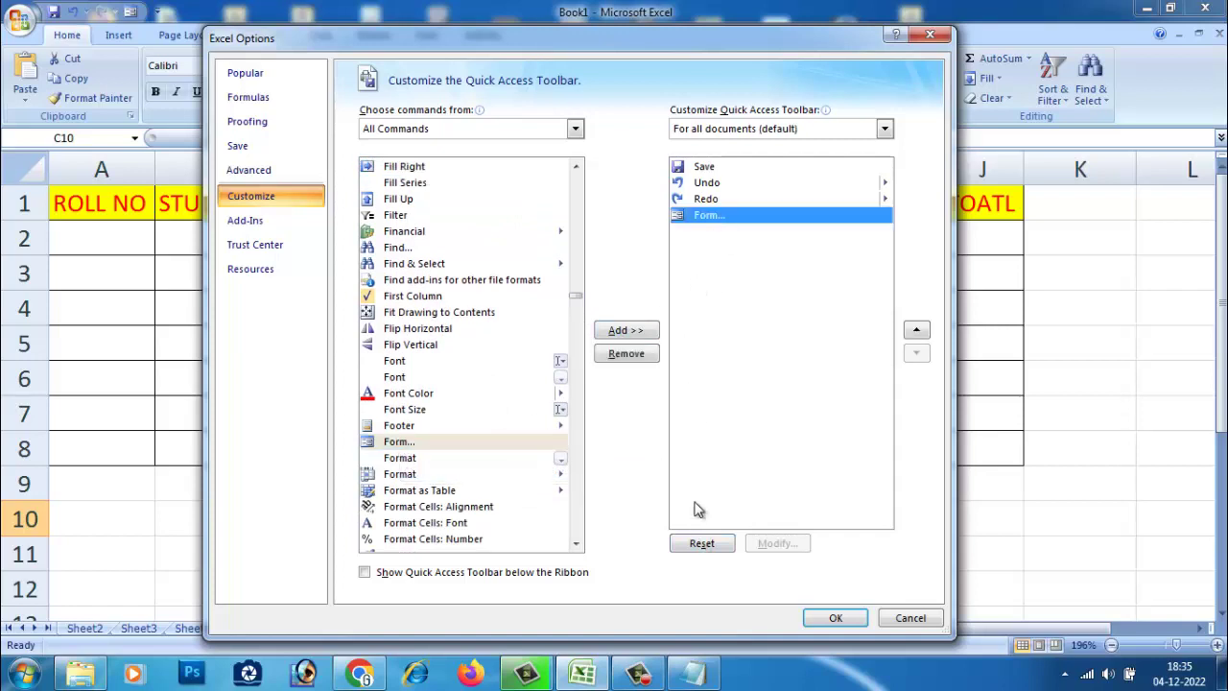
click(626, 354)
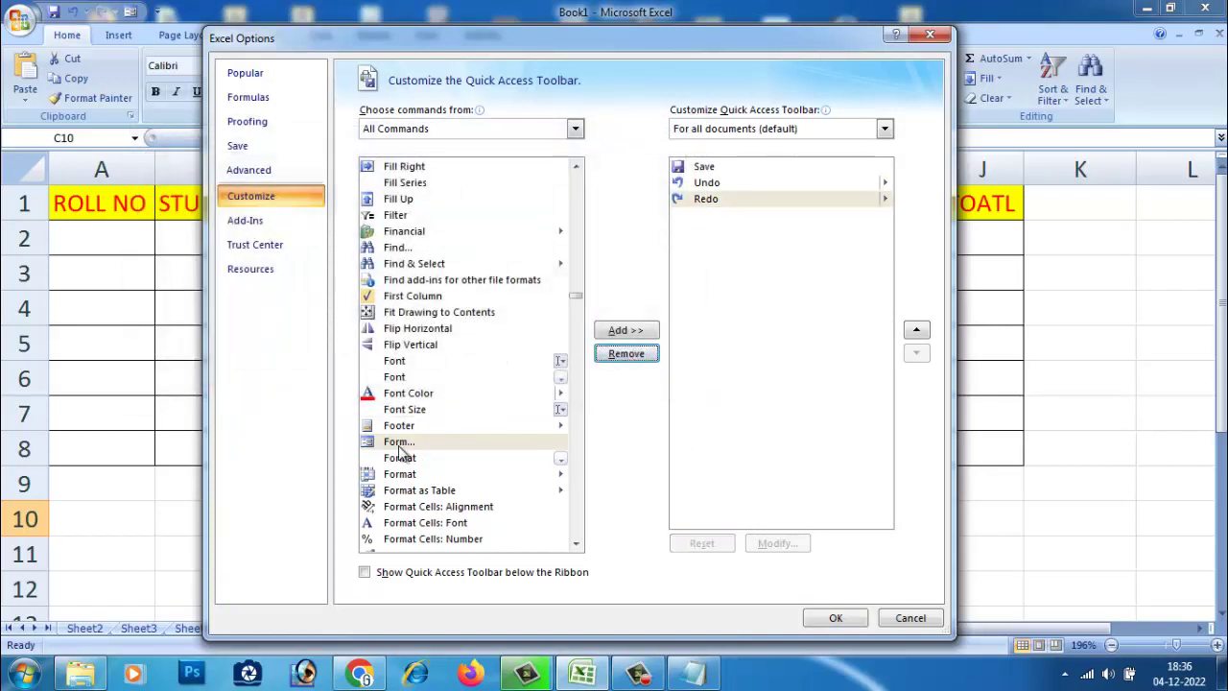
click(401, 444)
click(626, 331)
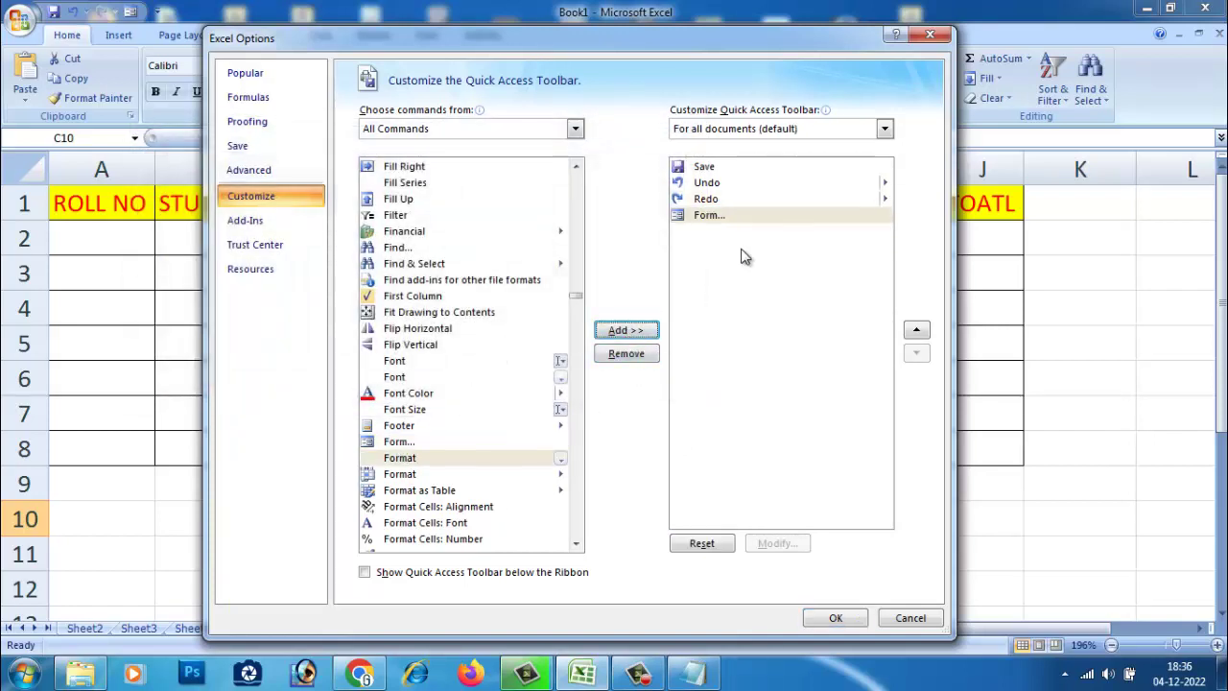
Confirm the Options change, select A1:J1, and open the Form data entry window using row 1 as labels.
click(834, 617)
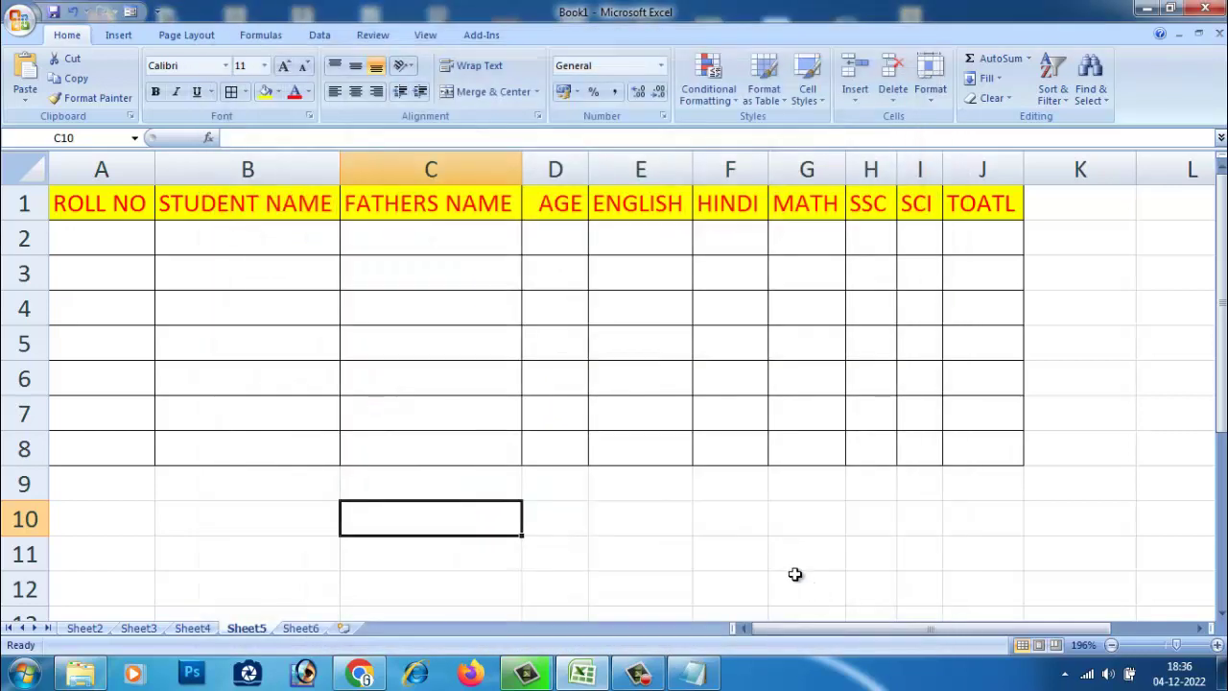
click(229, 396)
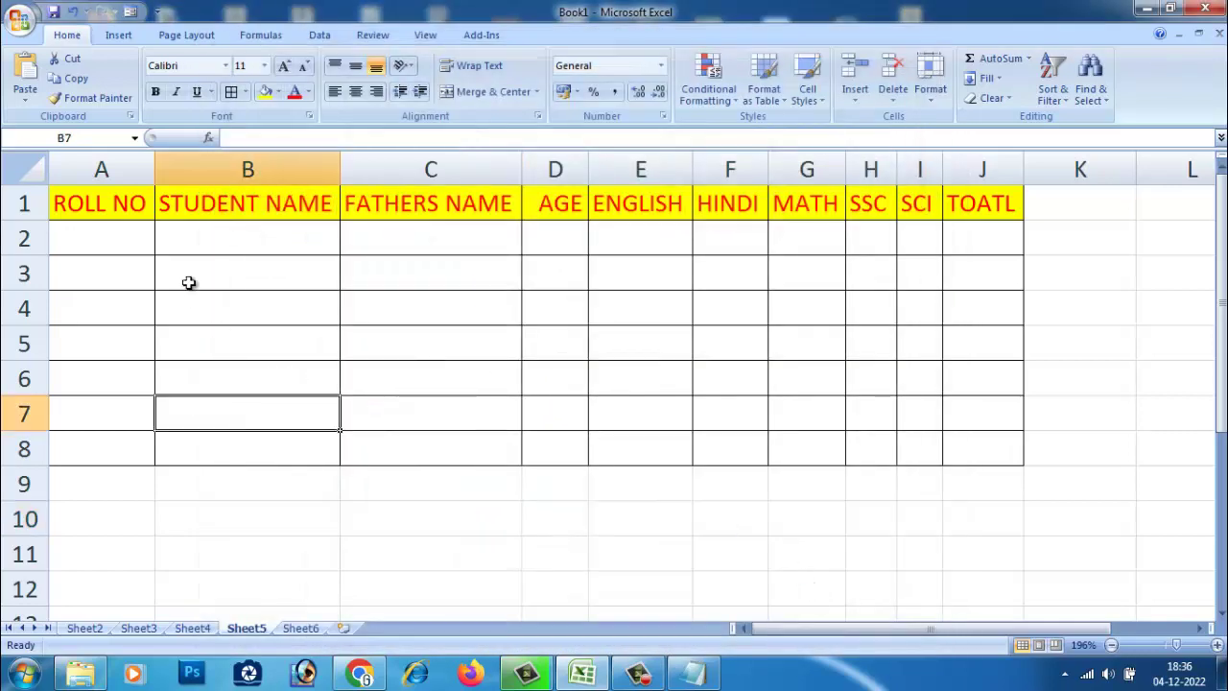
click(125, 266)
click(87, 205)
drag(87, 206, 978, 217)
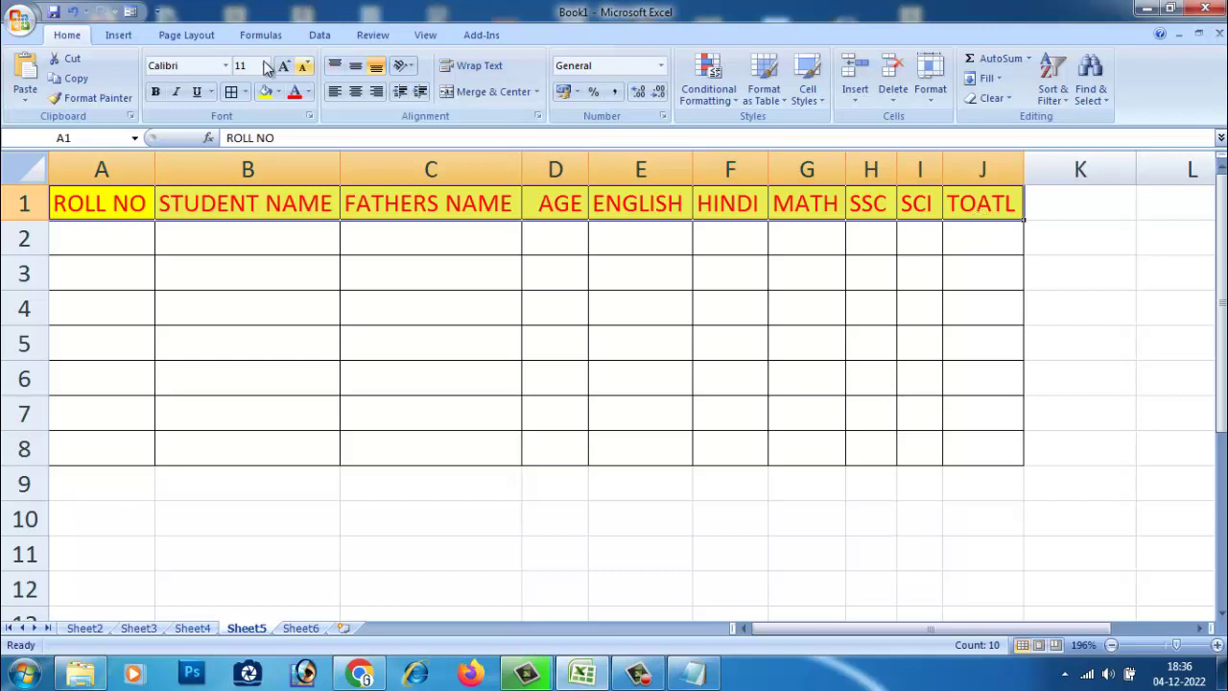
click(131, 13)
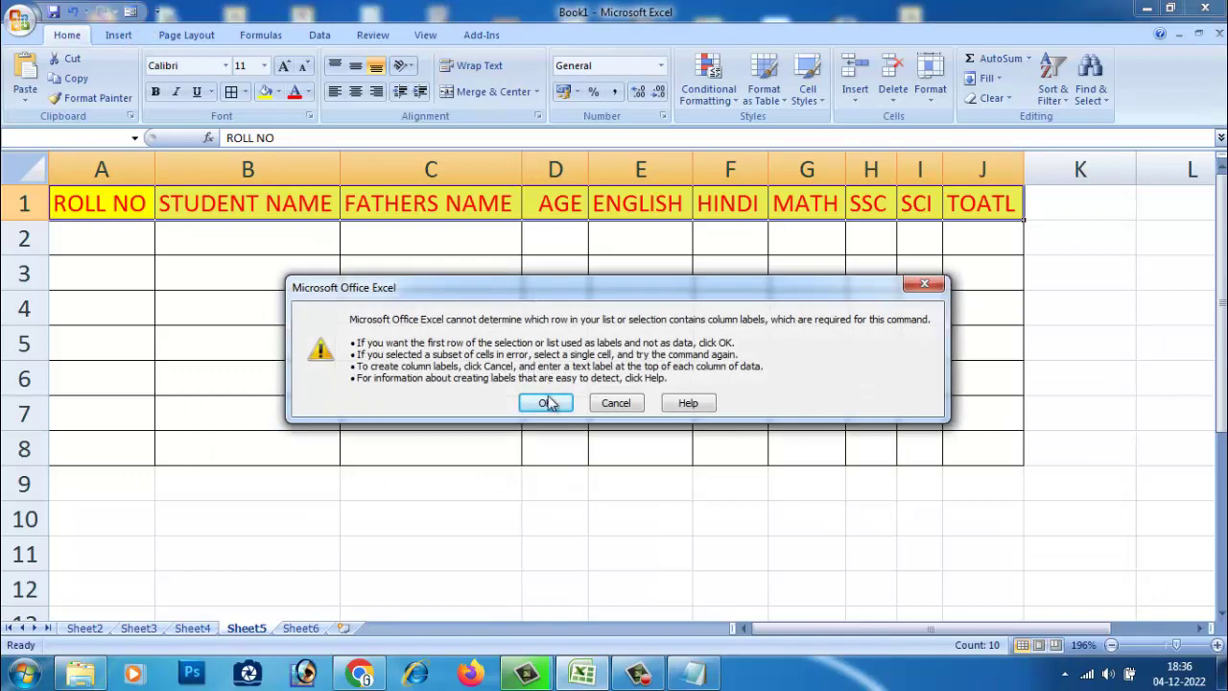
click(549, 407)
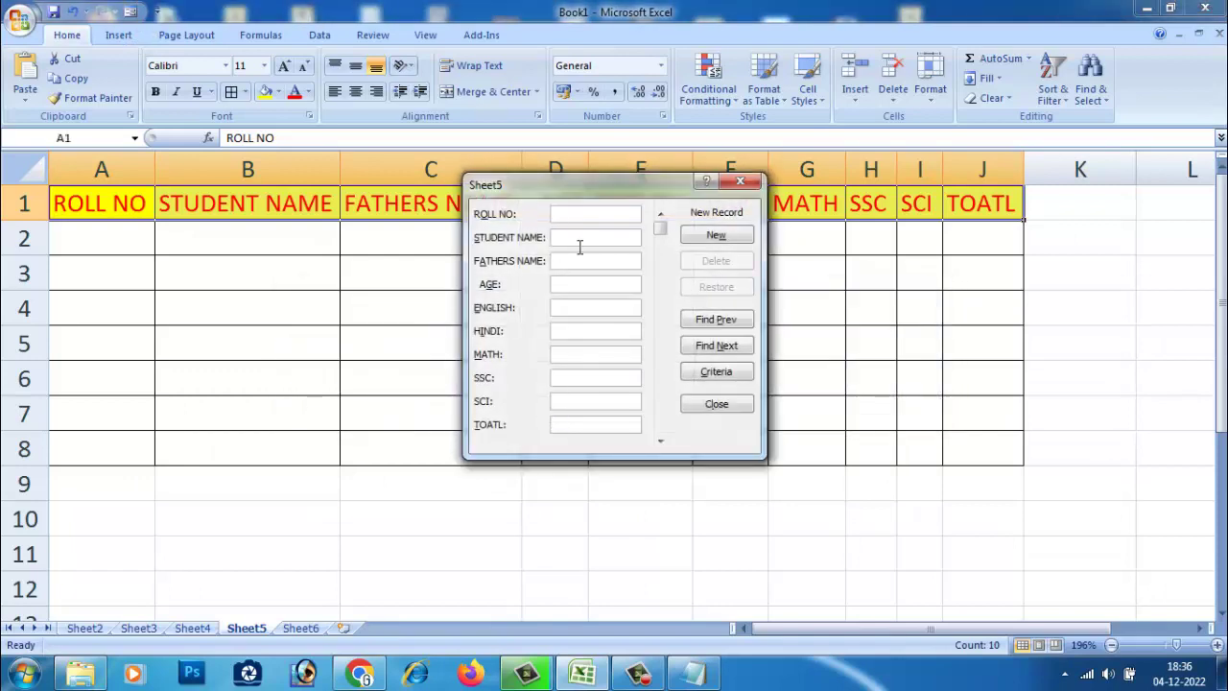
Fill in the first student record with roll number 001 in the form and save it with New.
drag(562, 185, 593, 290)
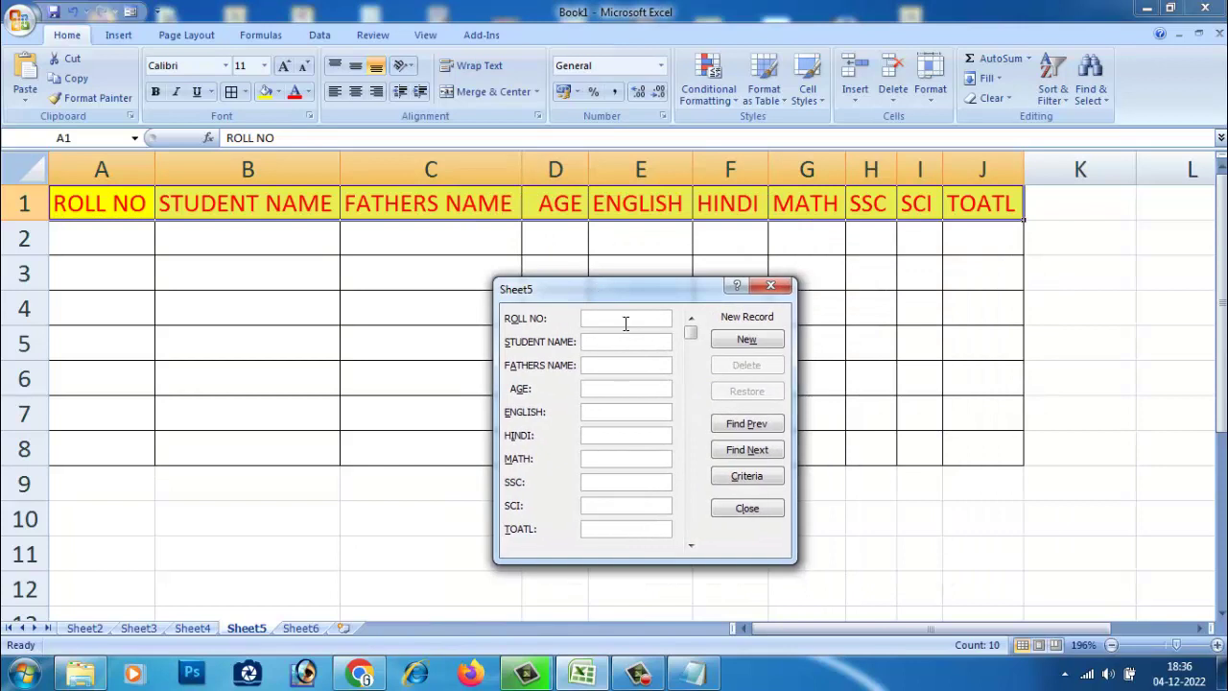
text(0011)
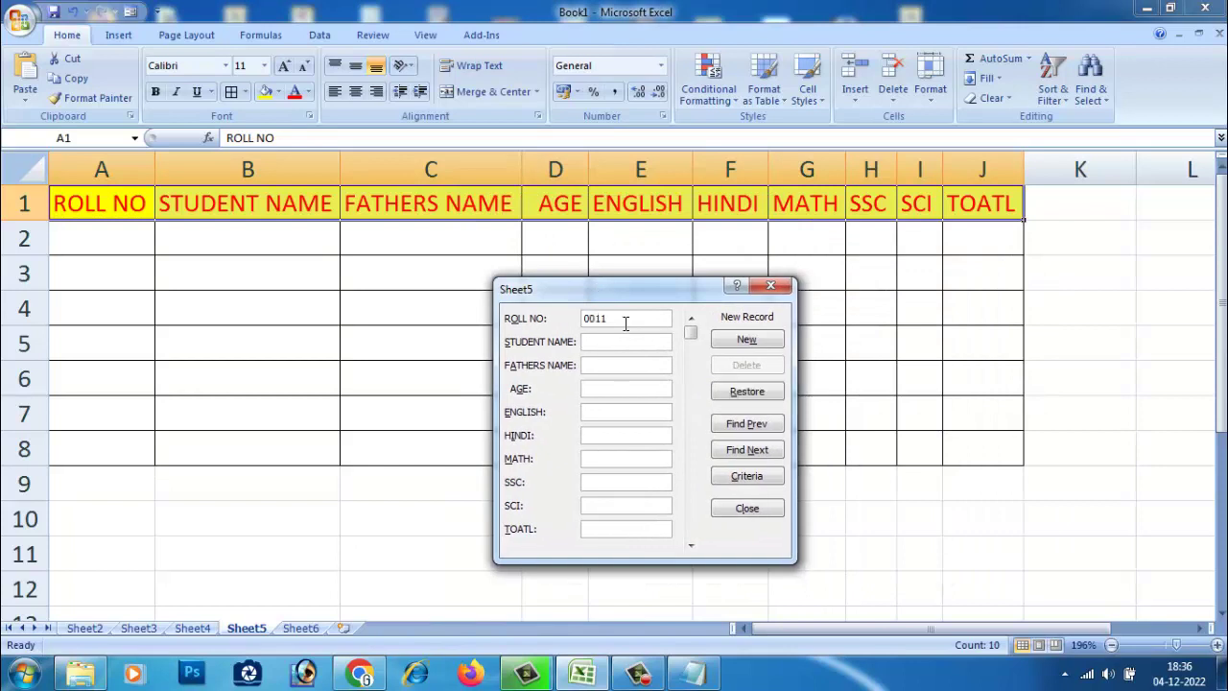
key(Tab)
text(65)
key(Tab)
click(748, 341)
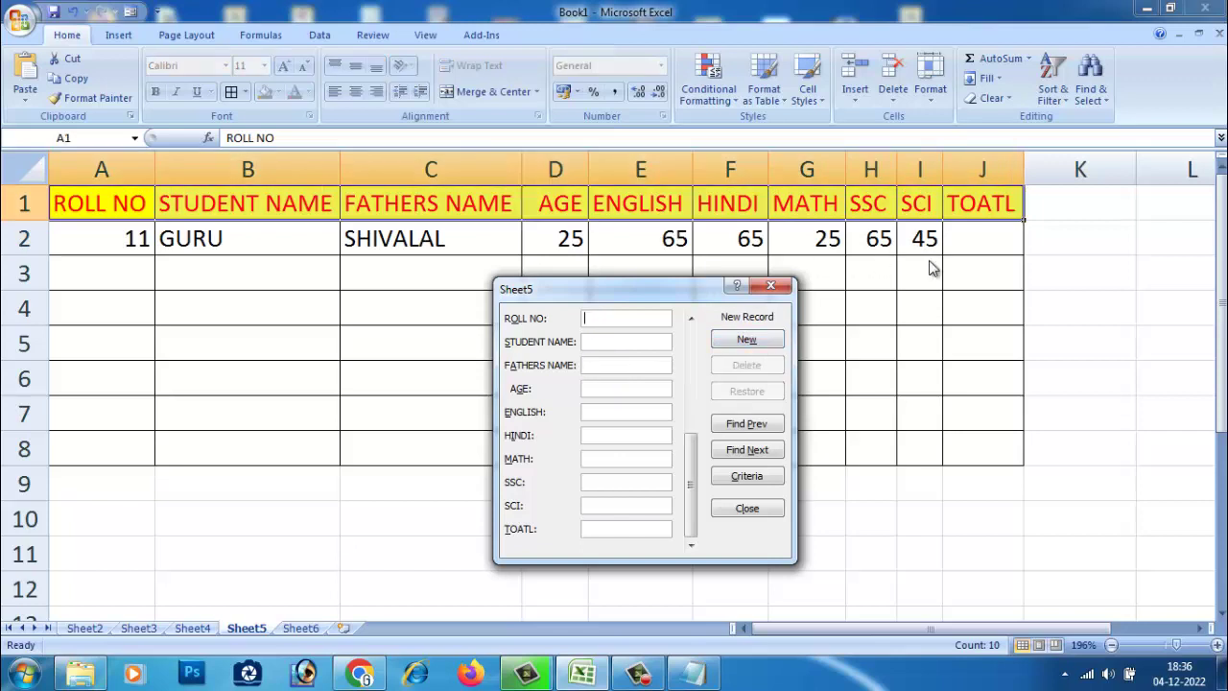
Enter and save a second student record, correcting its roll number, then close the form.
text(GEETA)
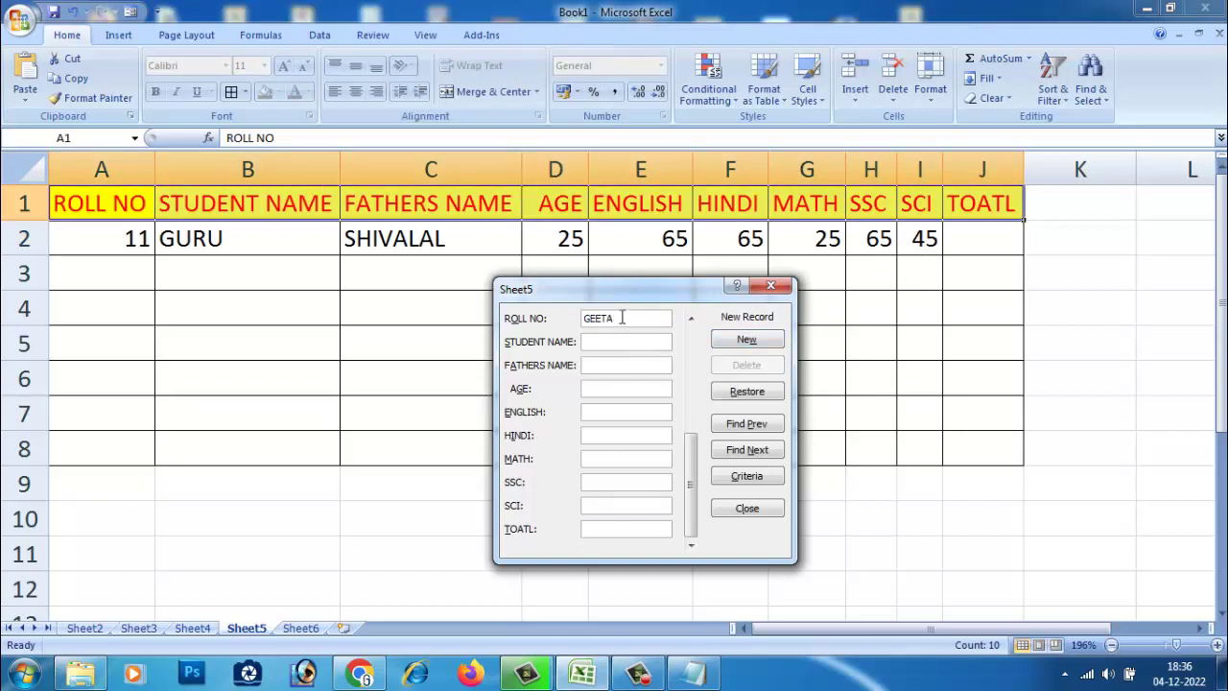
drag(622, 317, 490, 329)
text(0021)
key(Tab)
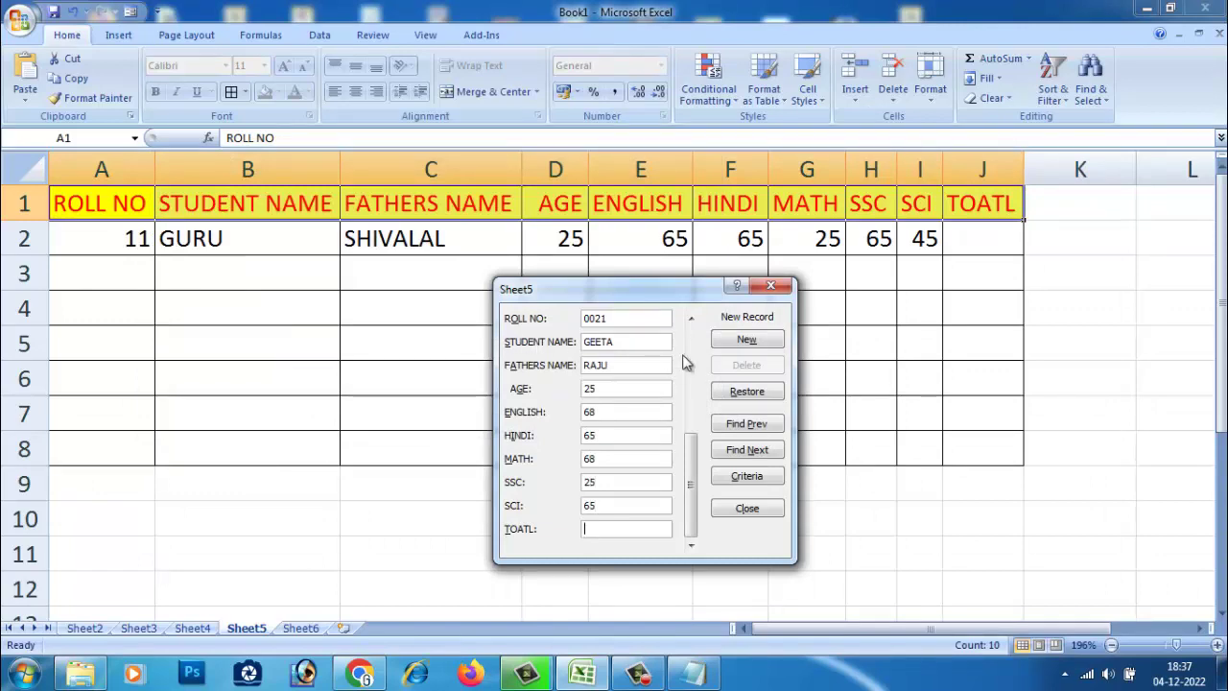
click(748, 344)
drag(636, 279, 665, 338)
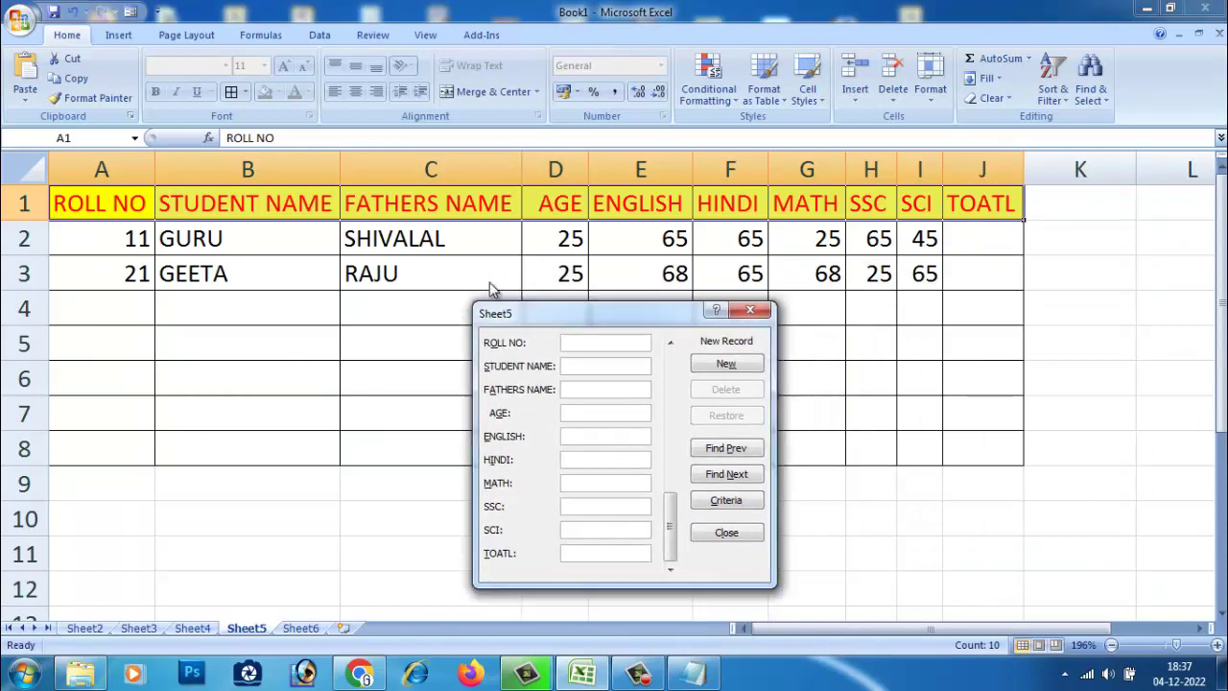
drag(592, 361, 486, 289)
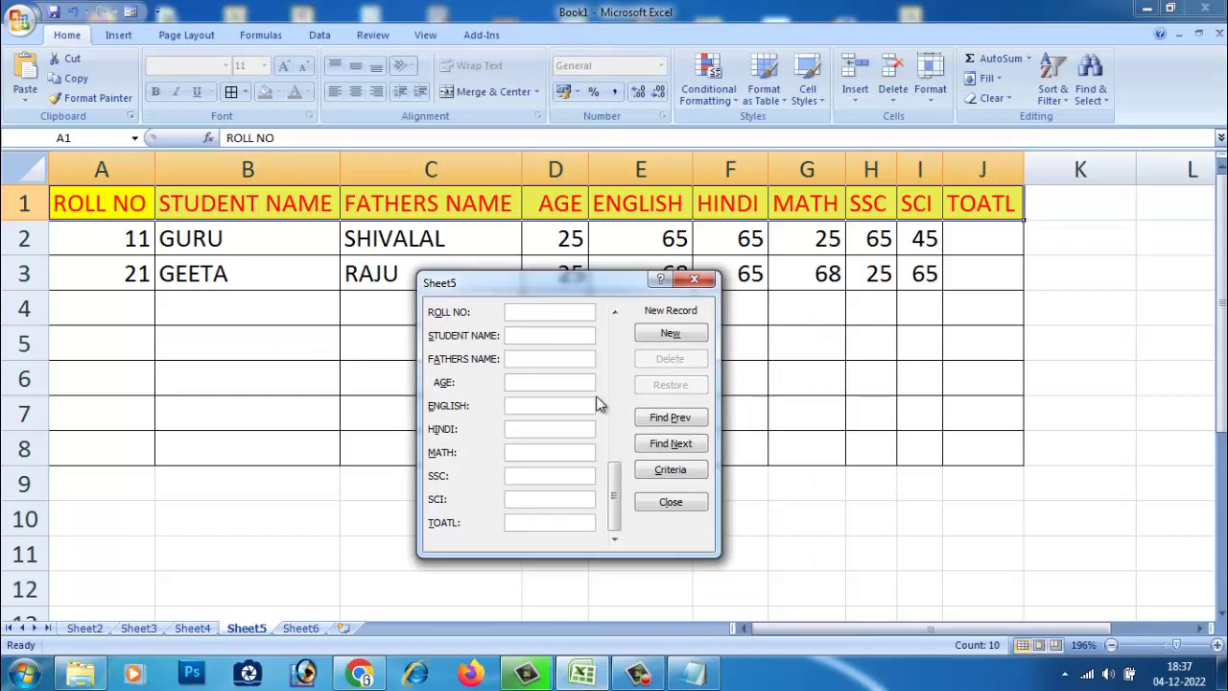
click(695, 279)
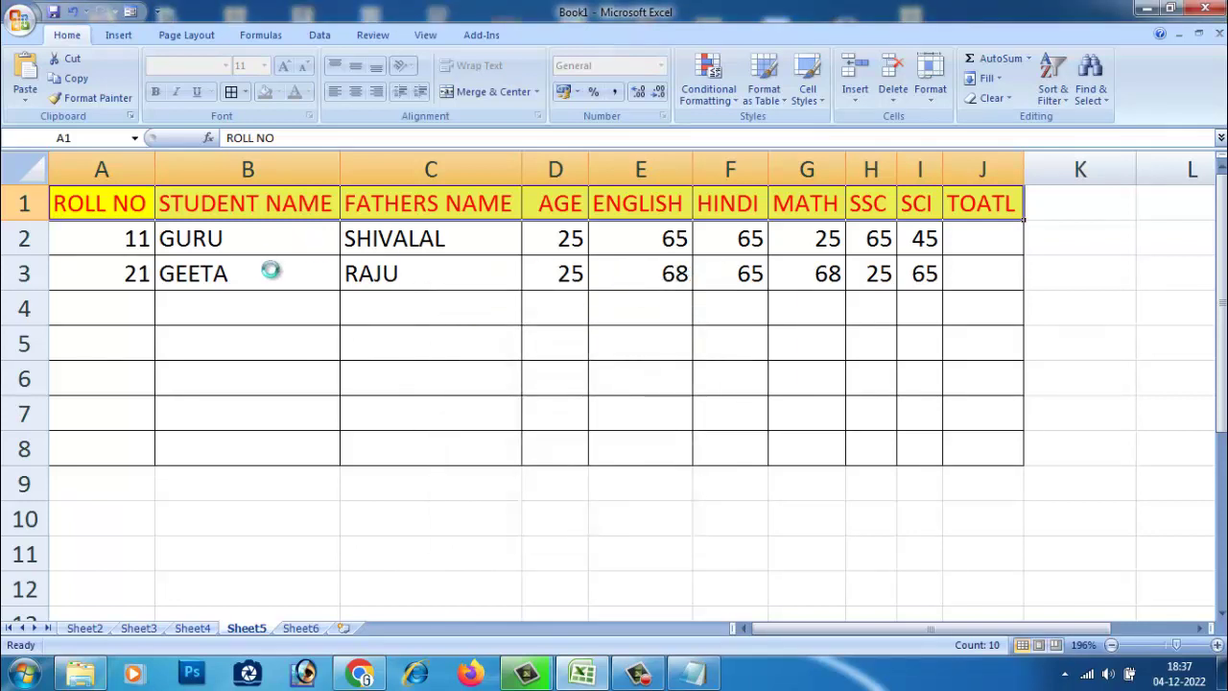
On Sheet6, merge and centre the DATA ENTRY VISITOR'S title across A1:H1.
click(301, 627)
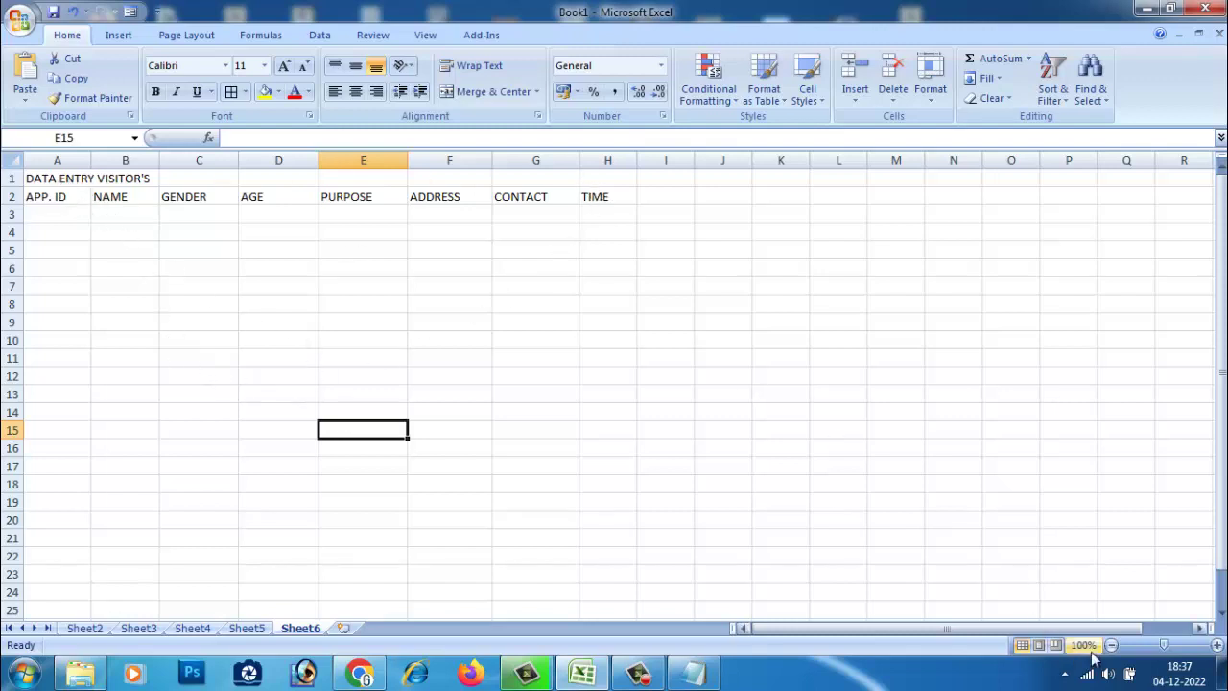
drag(1164, 645, 1170, 645)
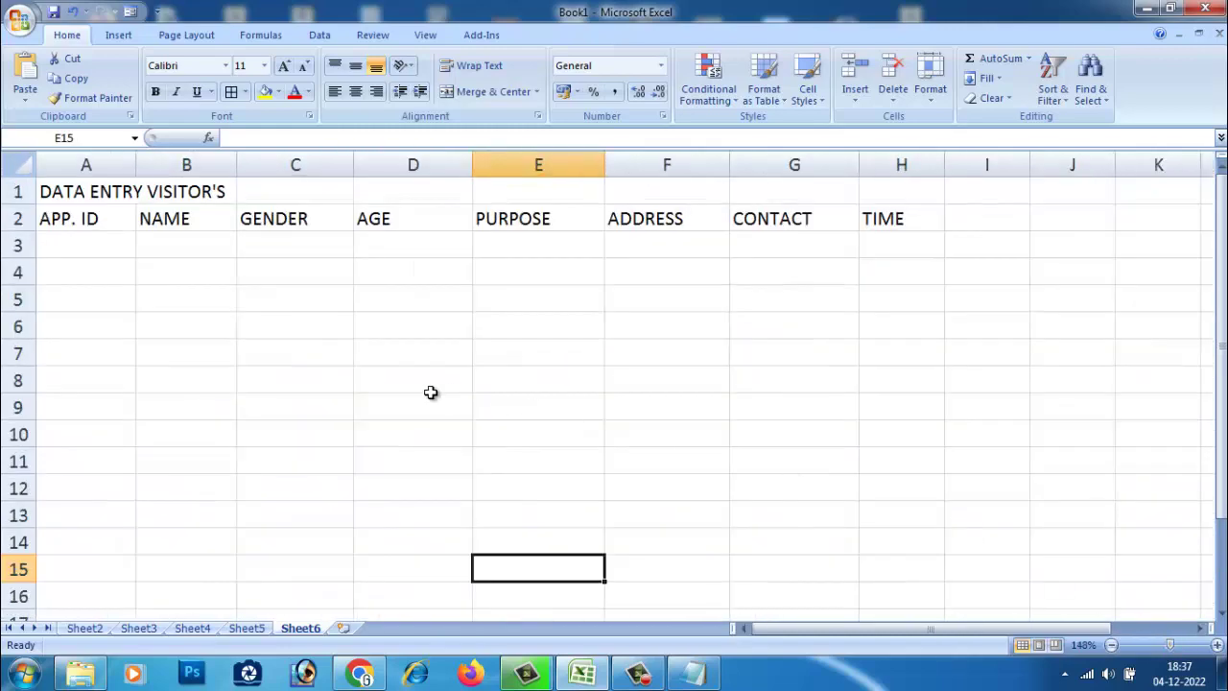
drag(57, 191, 877, 204)
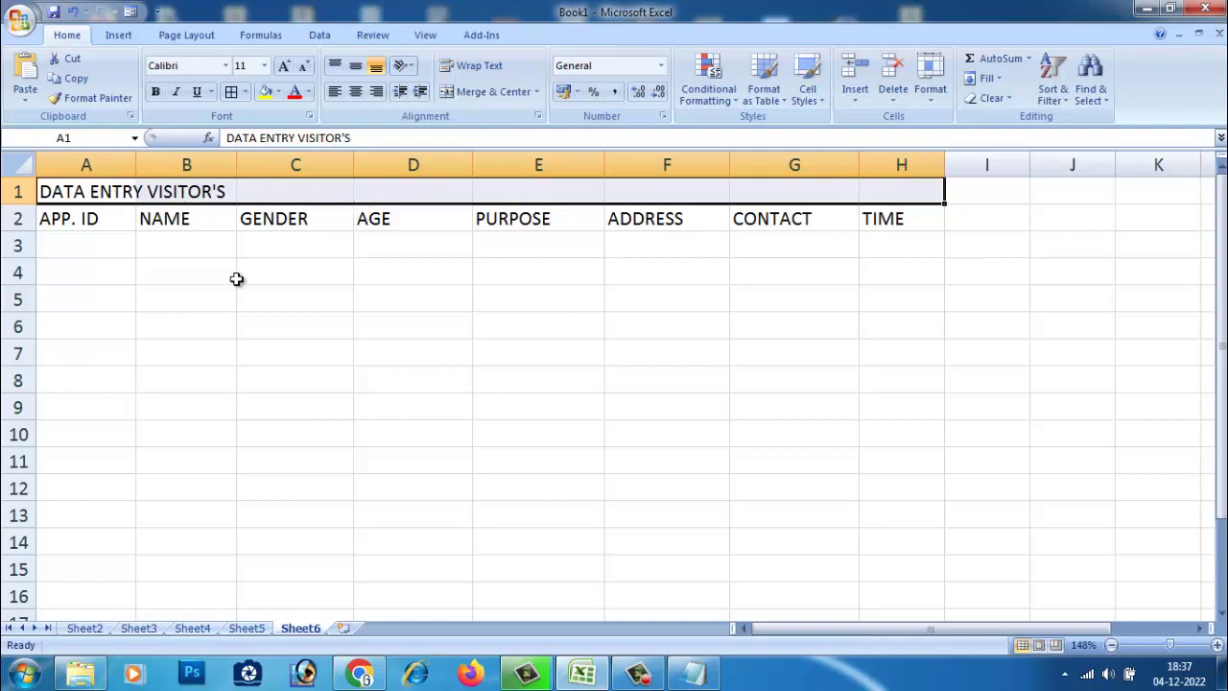
click(153, 289)
drag(71, 193, 864, 191)
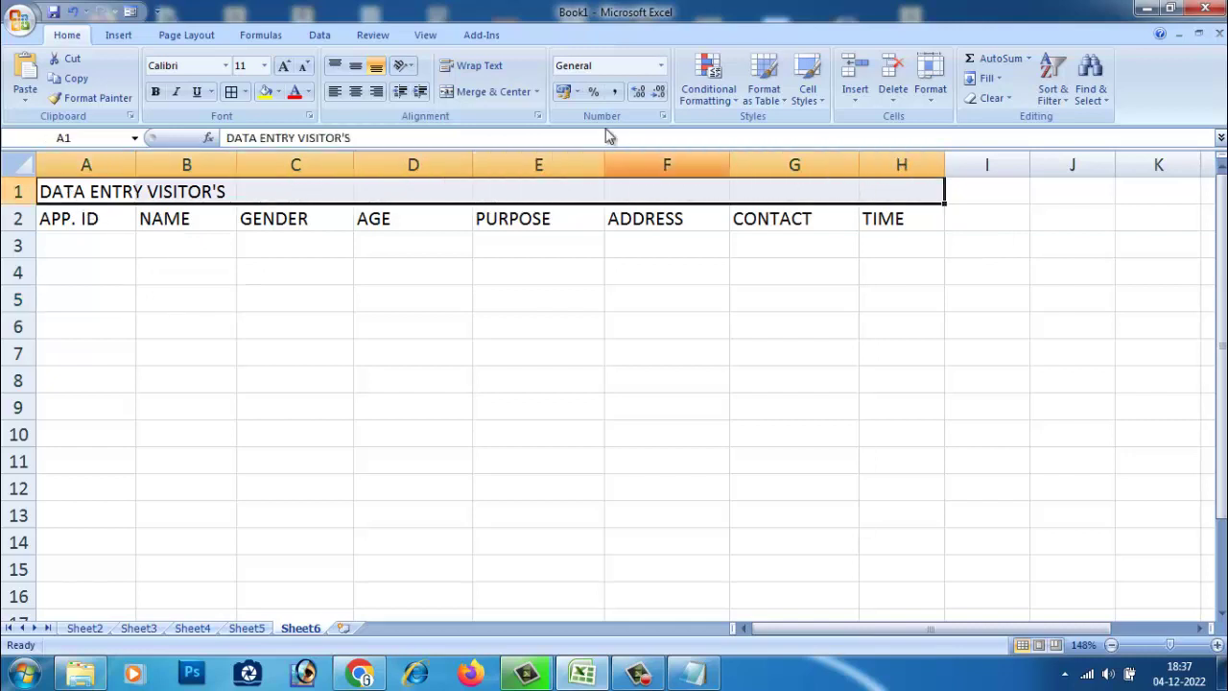
click(486, 92)
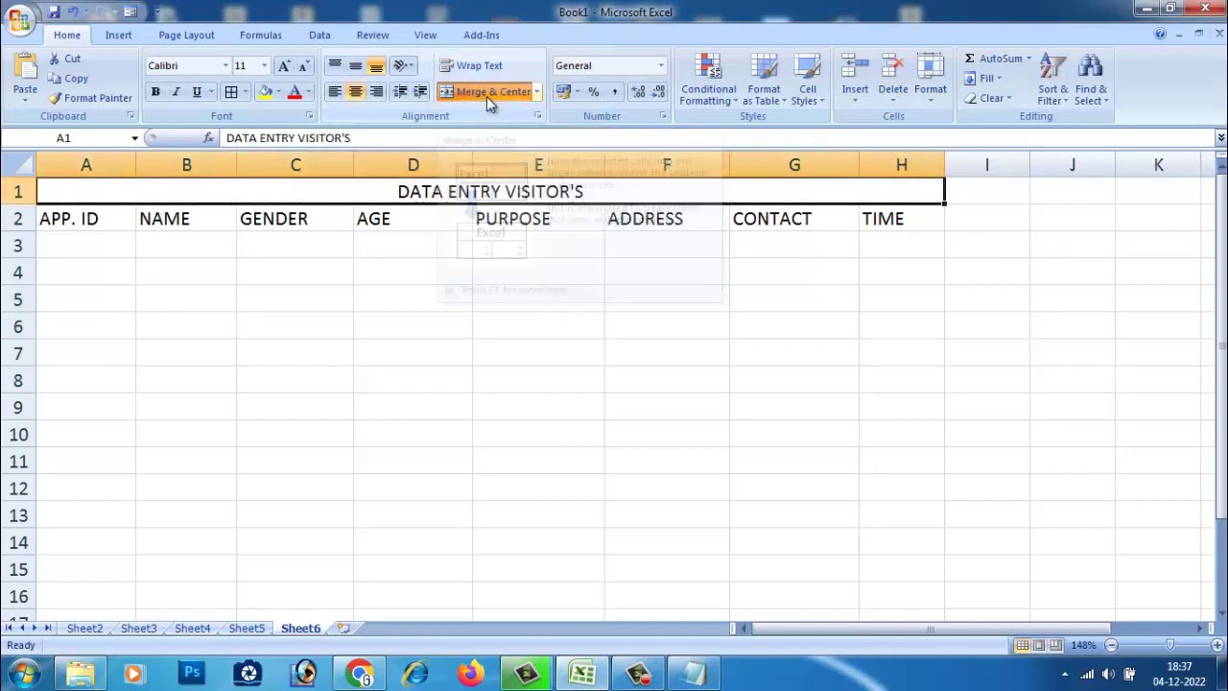
click(477, 265)
click(480, 192)
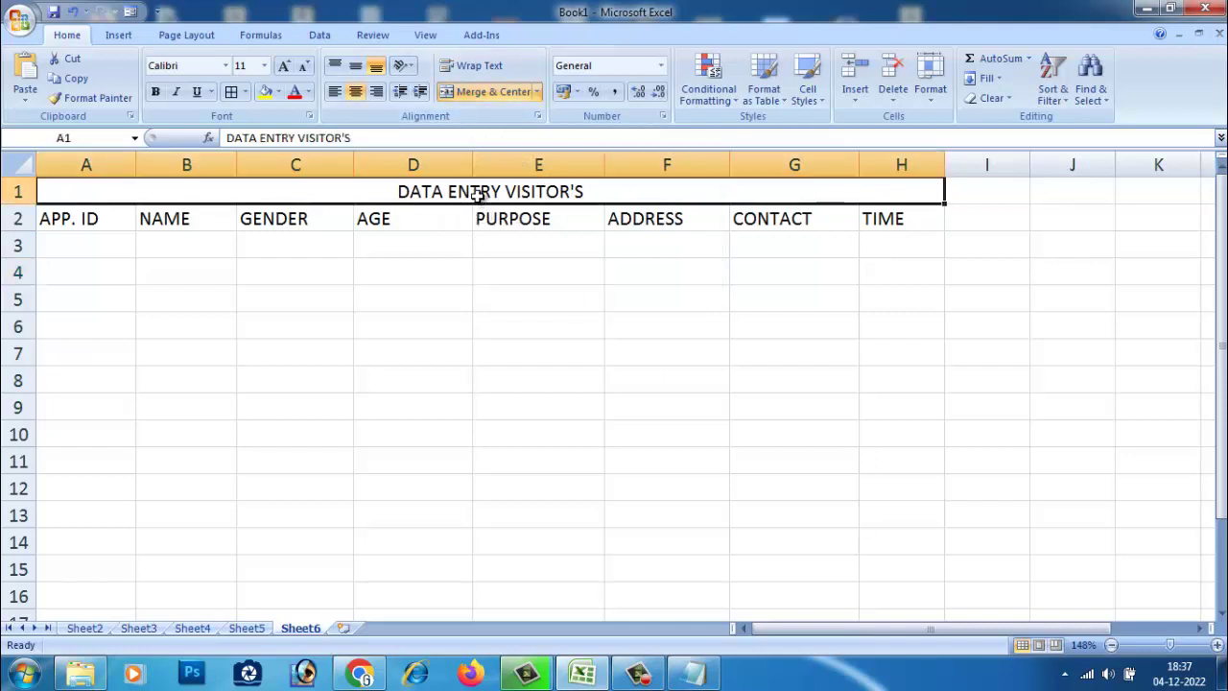
Enlarge the title font to 18, colour the text red and fill the cell yellow.
click(284, 65)
click(283, 65)
click(283, 65)
click(283, 65)
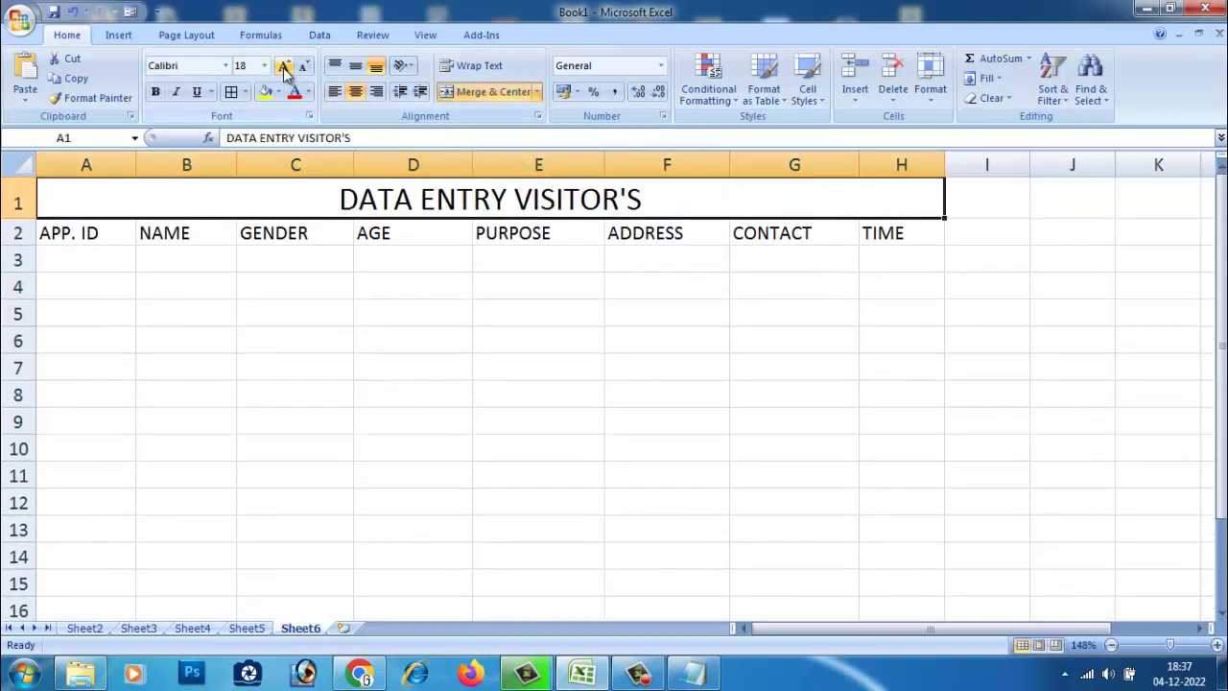
click(489, 322)
click(427, 205)
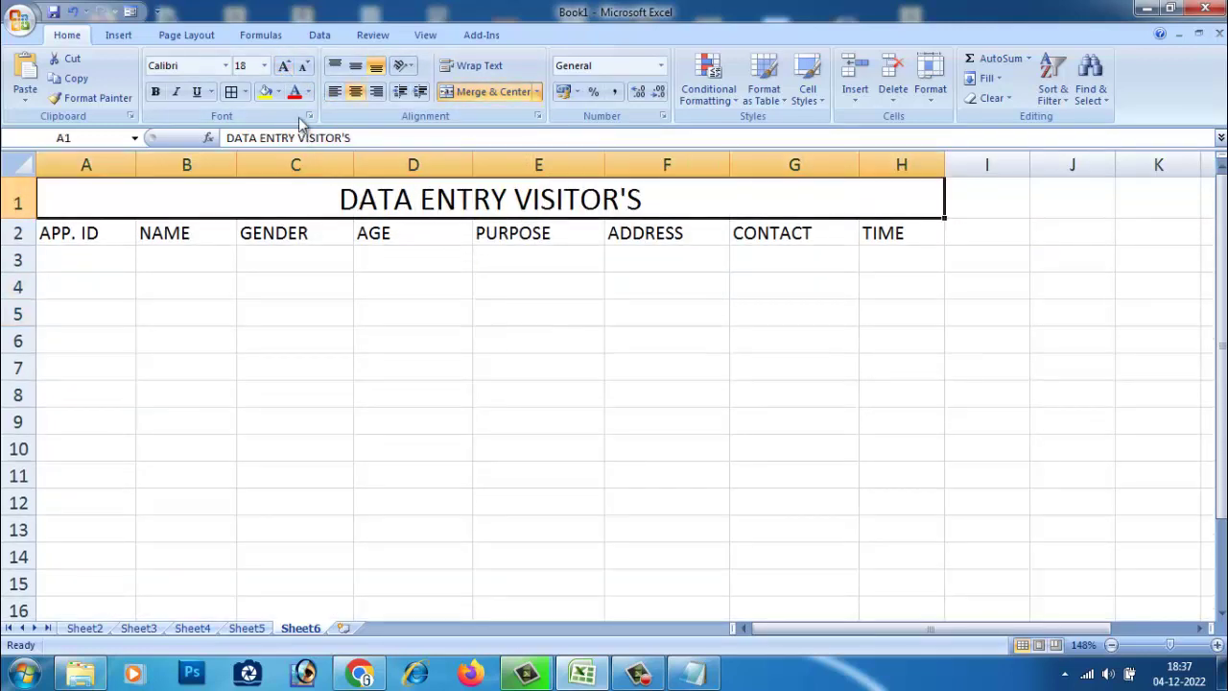
click(295, 92)
click(278, 92)
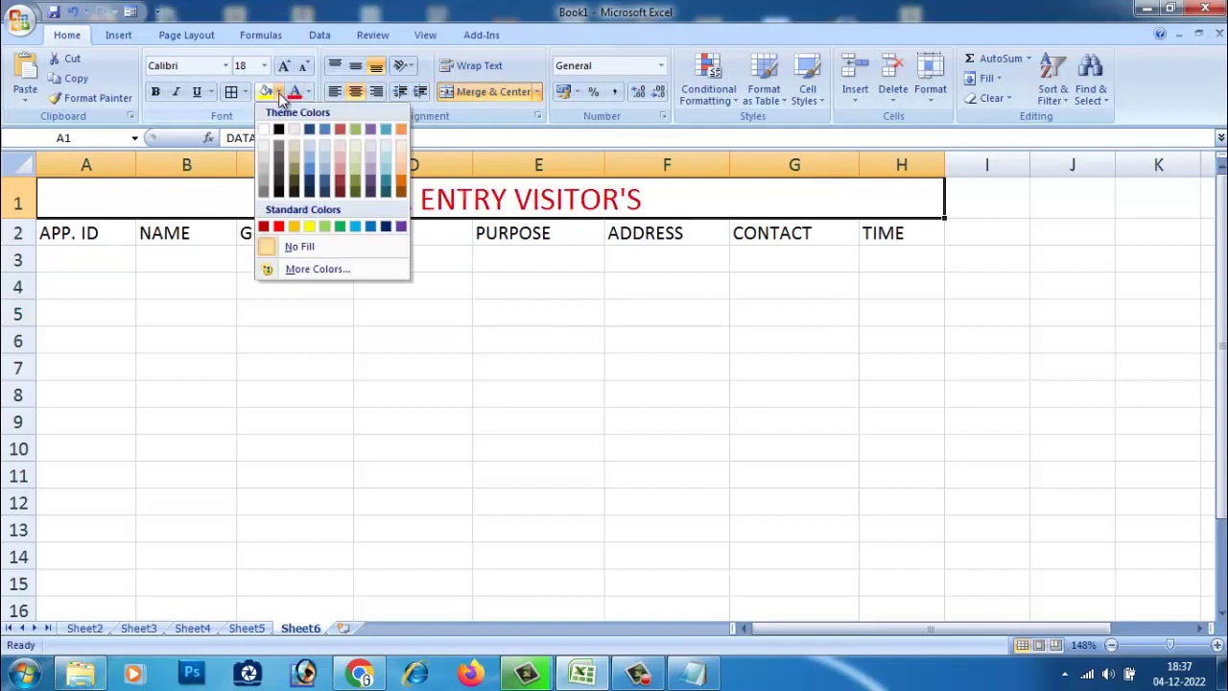
click(309, 225)
click(326, 335)
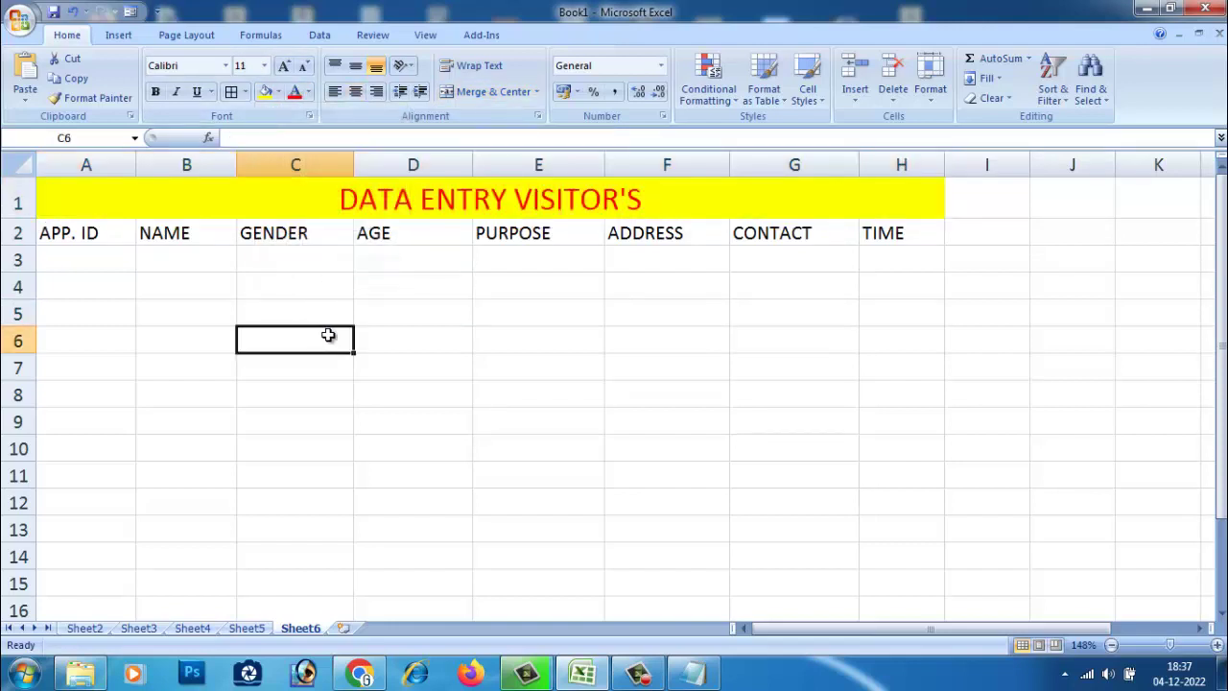
click(391, 206)
Italicise the title and make the row 2 headers APP. ID through TIME bold red.
click(175, 91)
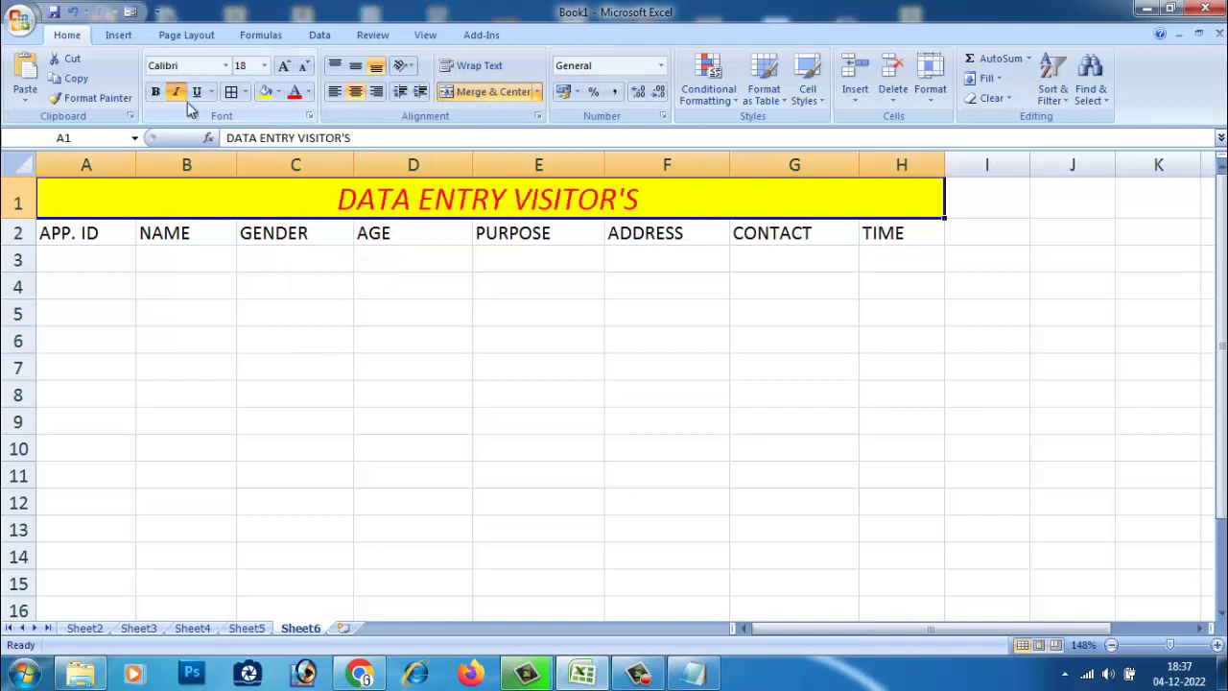
click(401, 281)
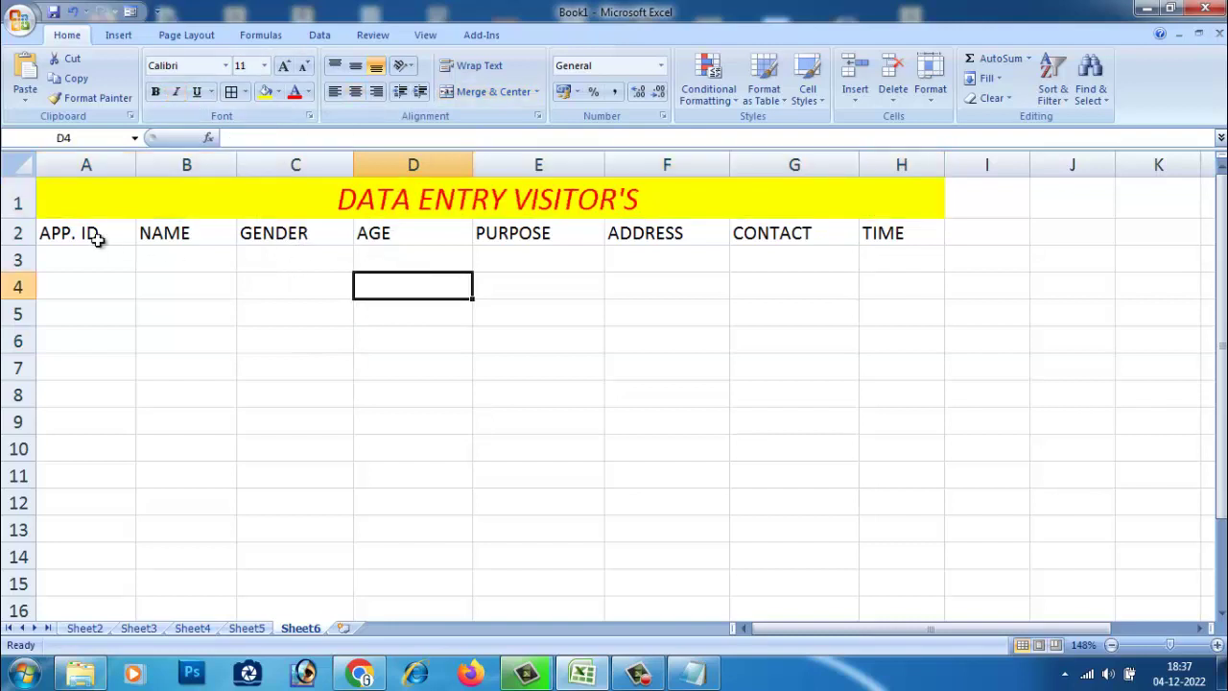
drag(59, 239, 871, 233)
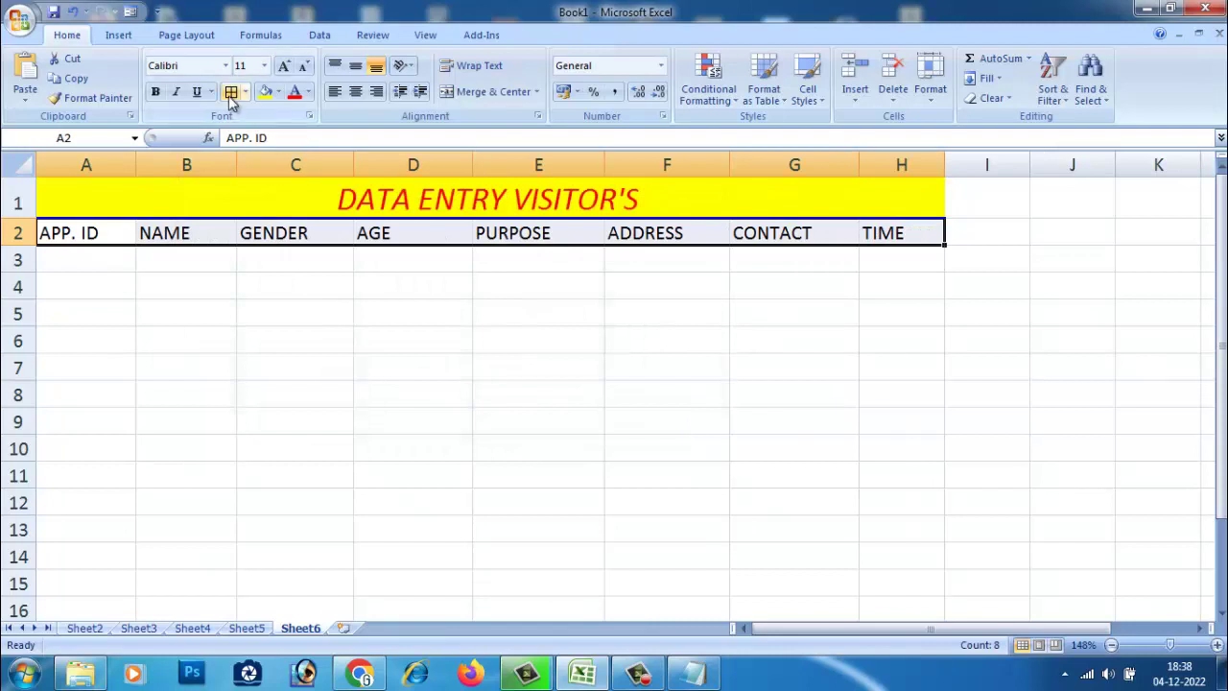
click(307, 93)
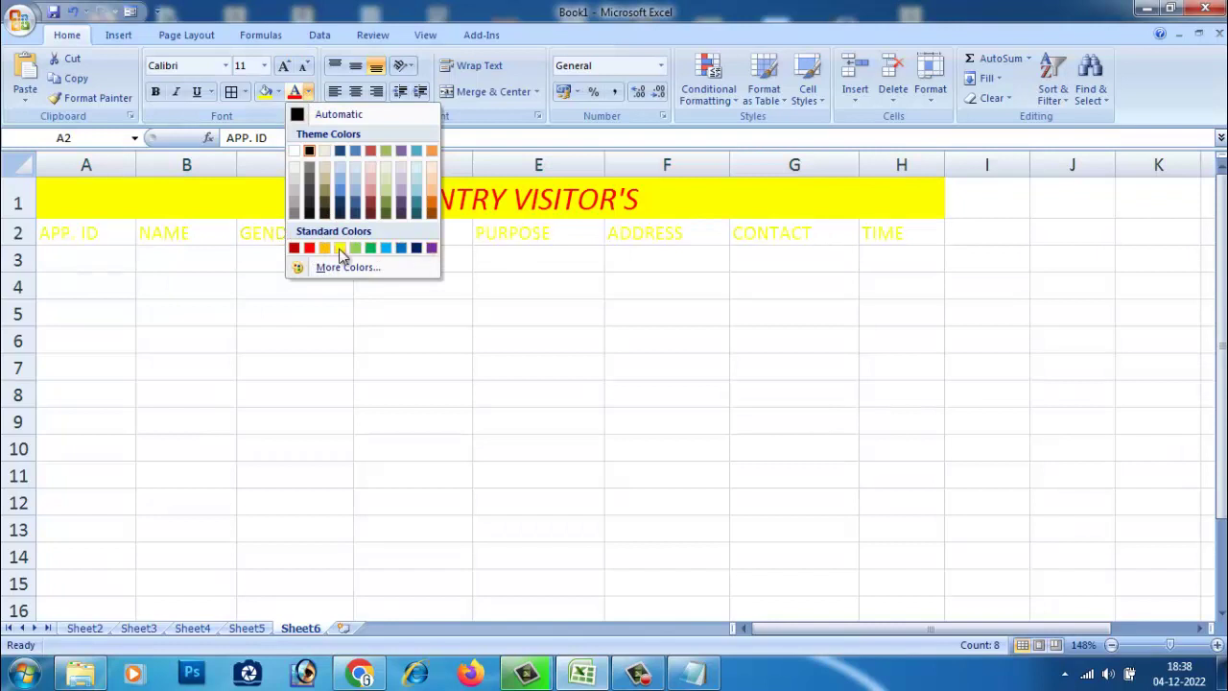
click(309, 248)
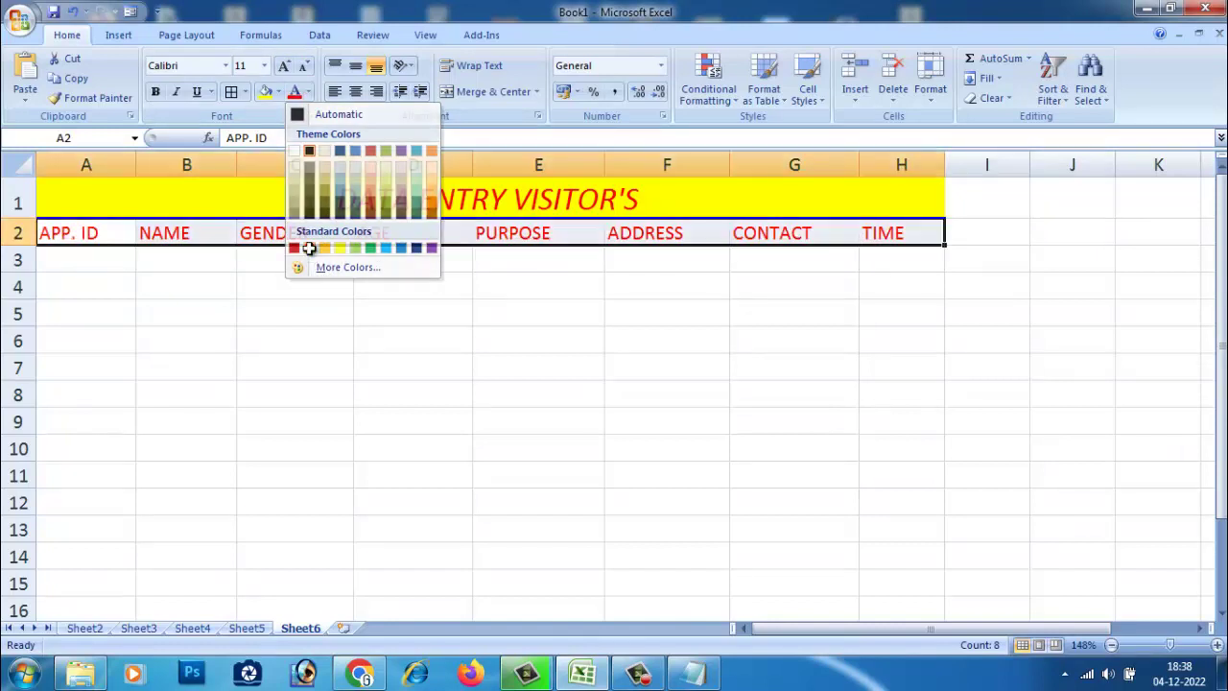
click(154, 92)
click(402, 371)
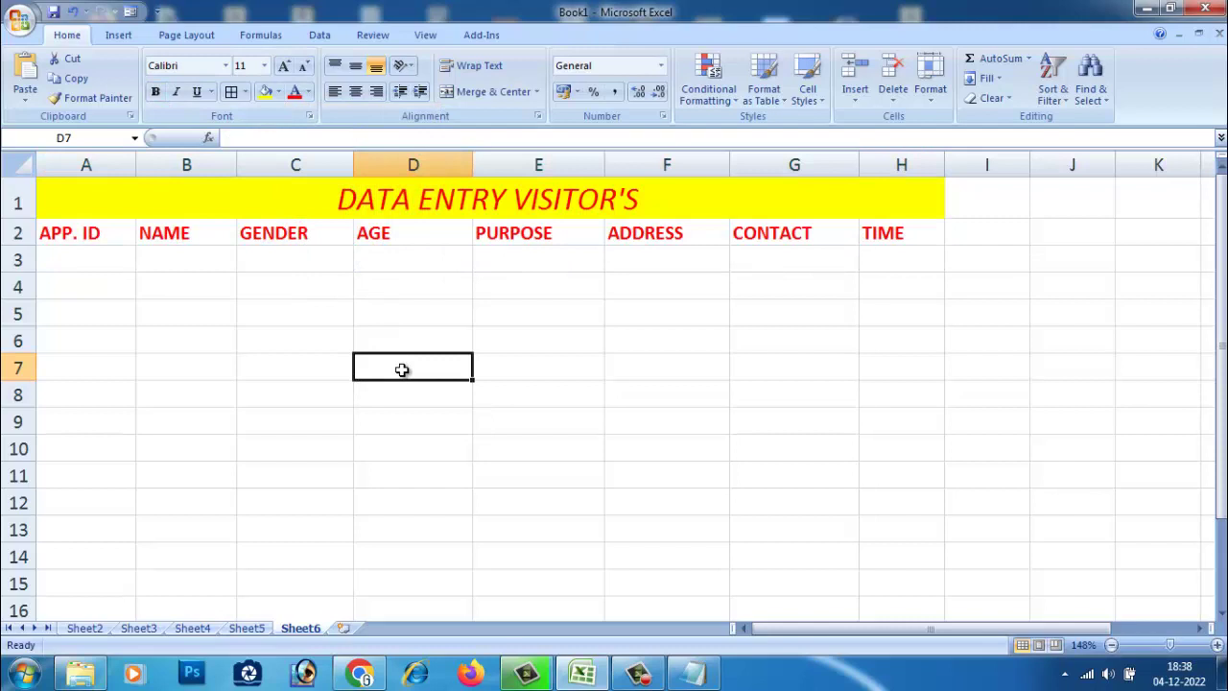
click(96, 268)
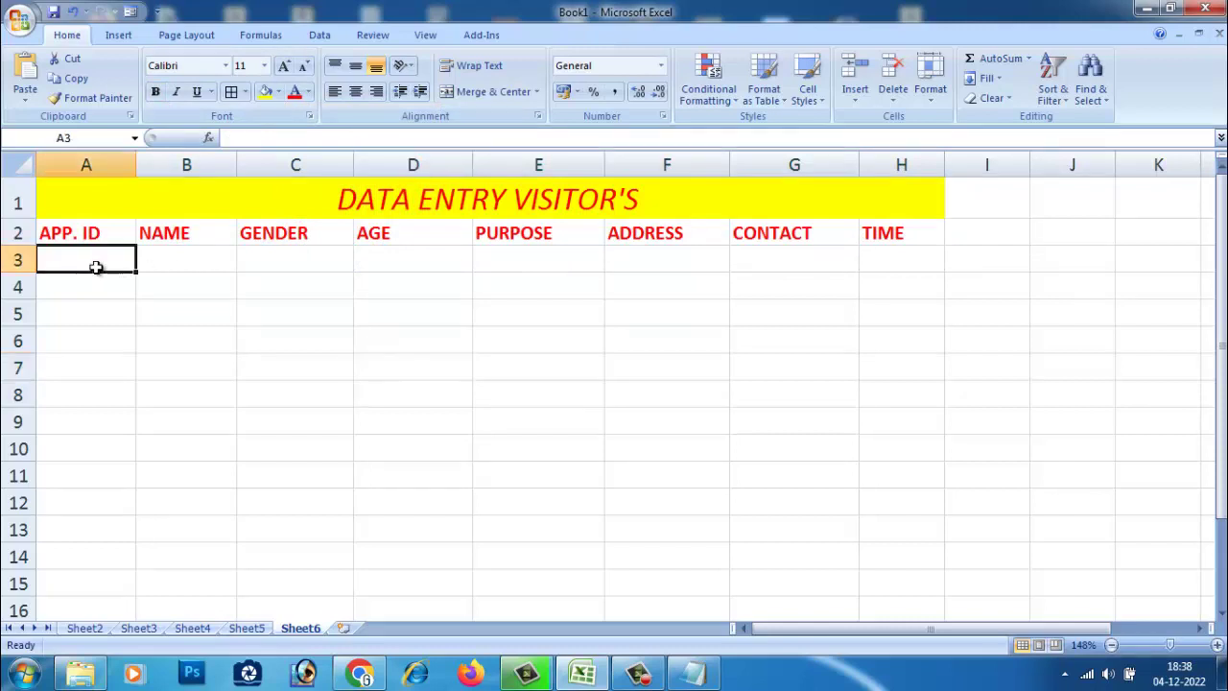
Enter a trial visitor in row 3: ID 213, a name, gender F, age 26.
text(213)
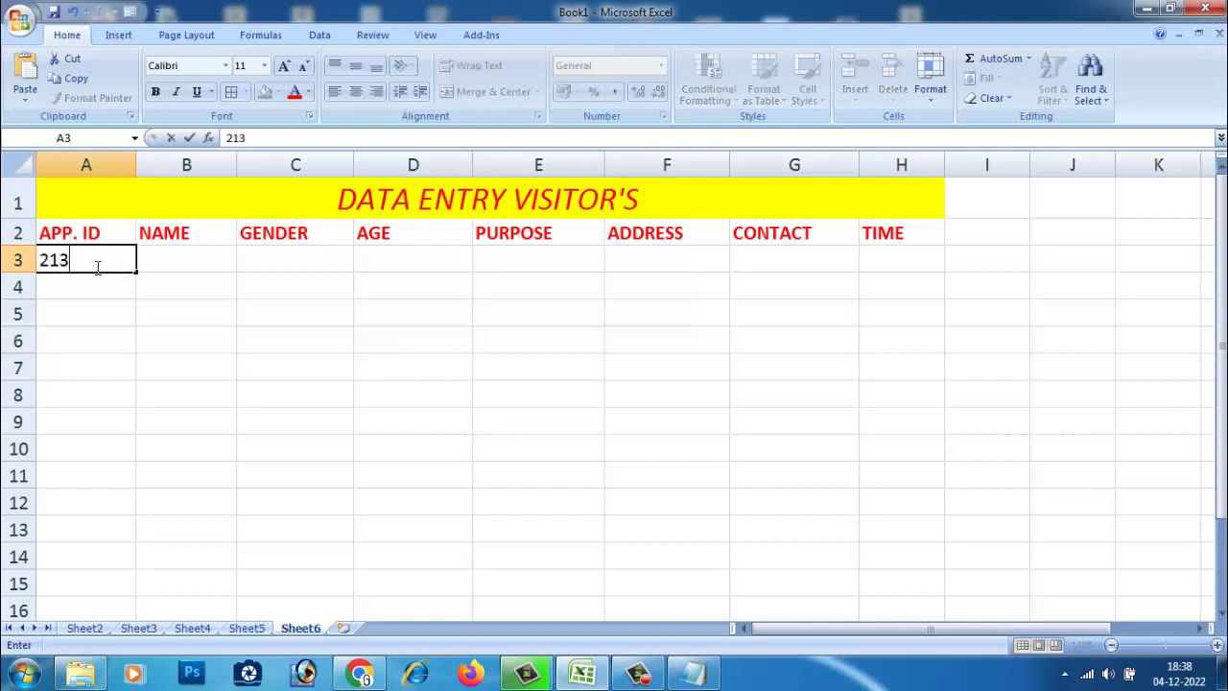
key(Tab)
text(R)
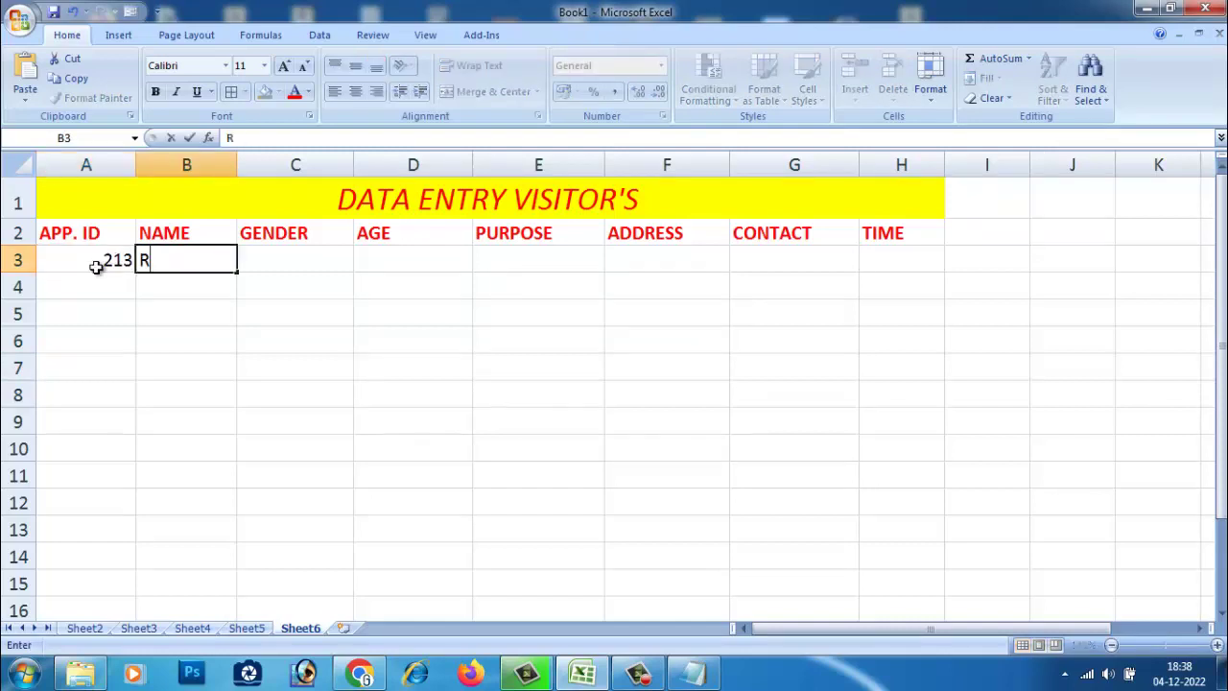
text(AVI)
key(Tab)
text(F)
key(Tab)
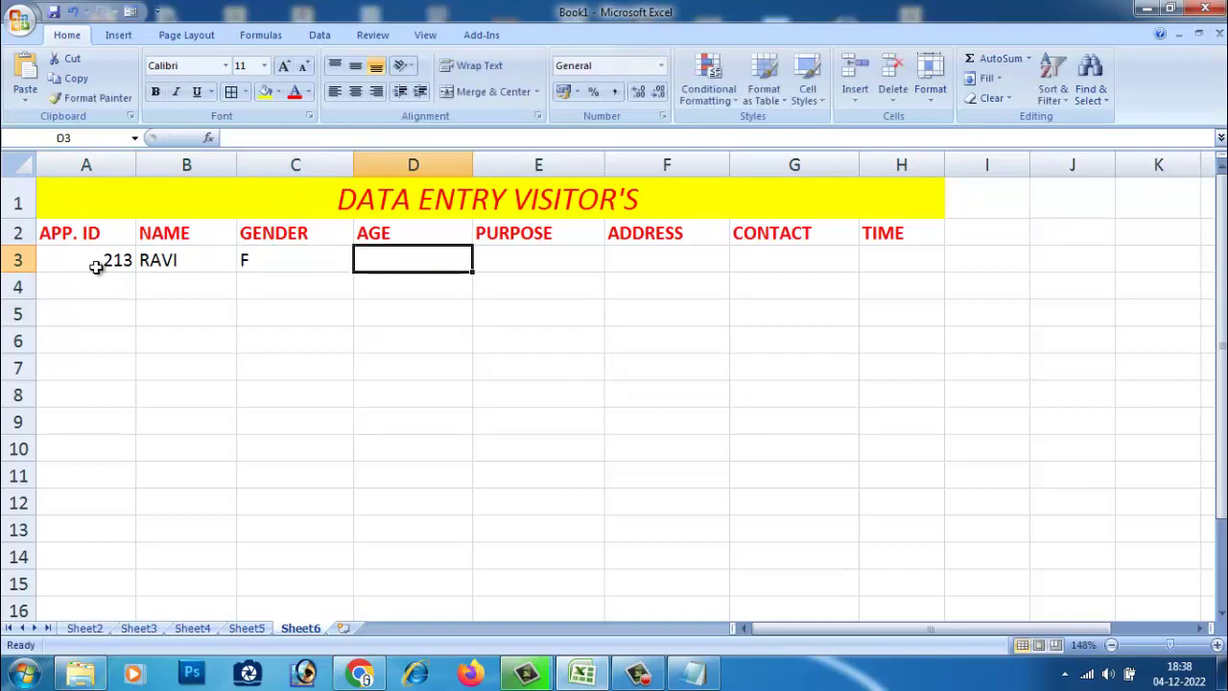
text(26)
key(Tab)
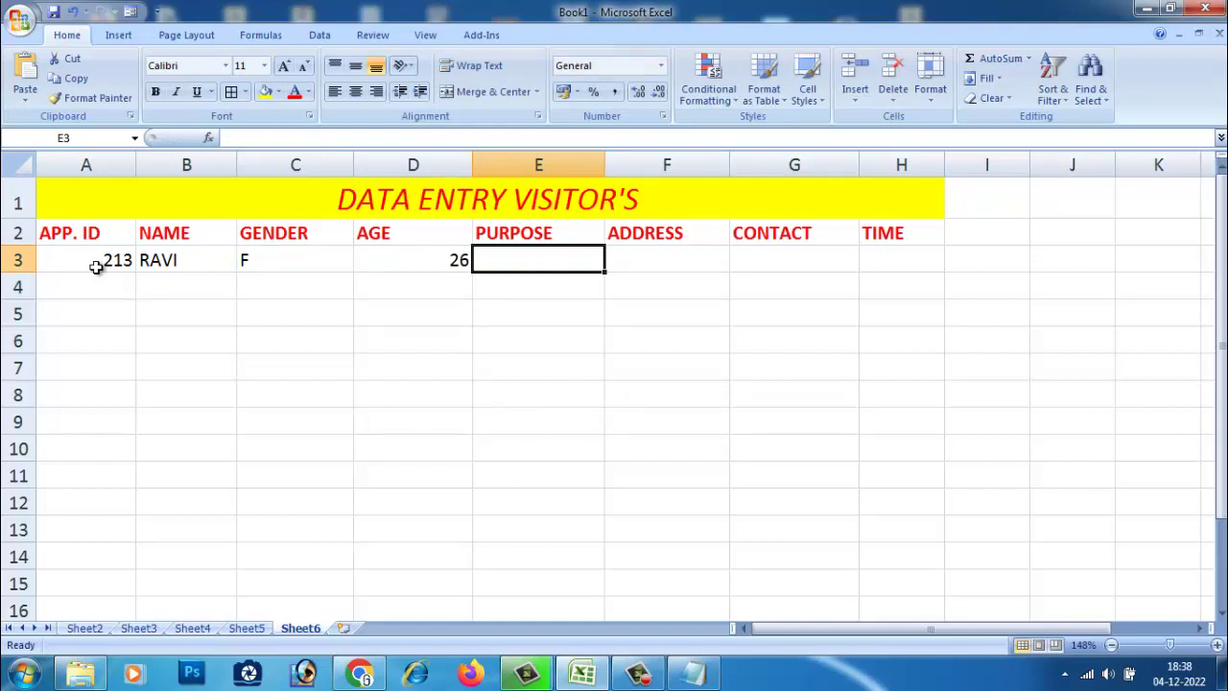
Clear the trial entries by deleting the contents of A3:H4.
click(631, 269)
click(821, 263)
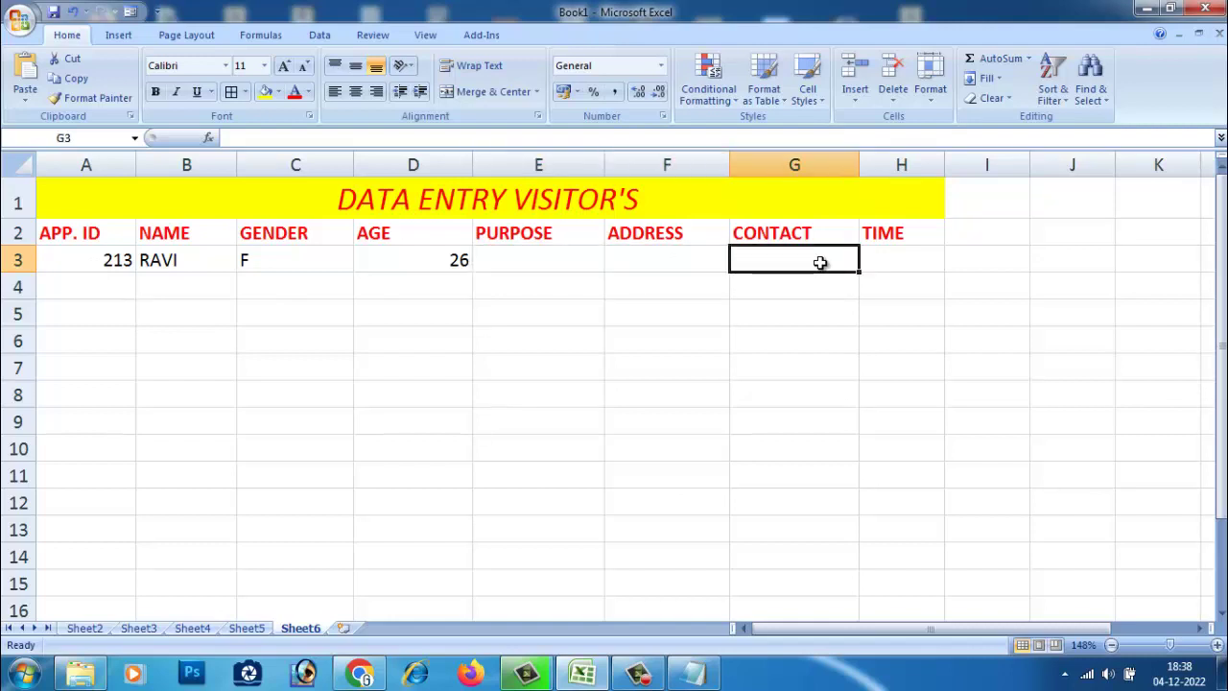
click(880, 263)
click(124, 253)
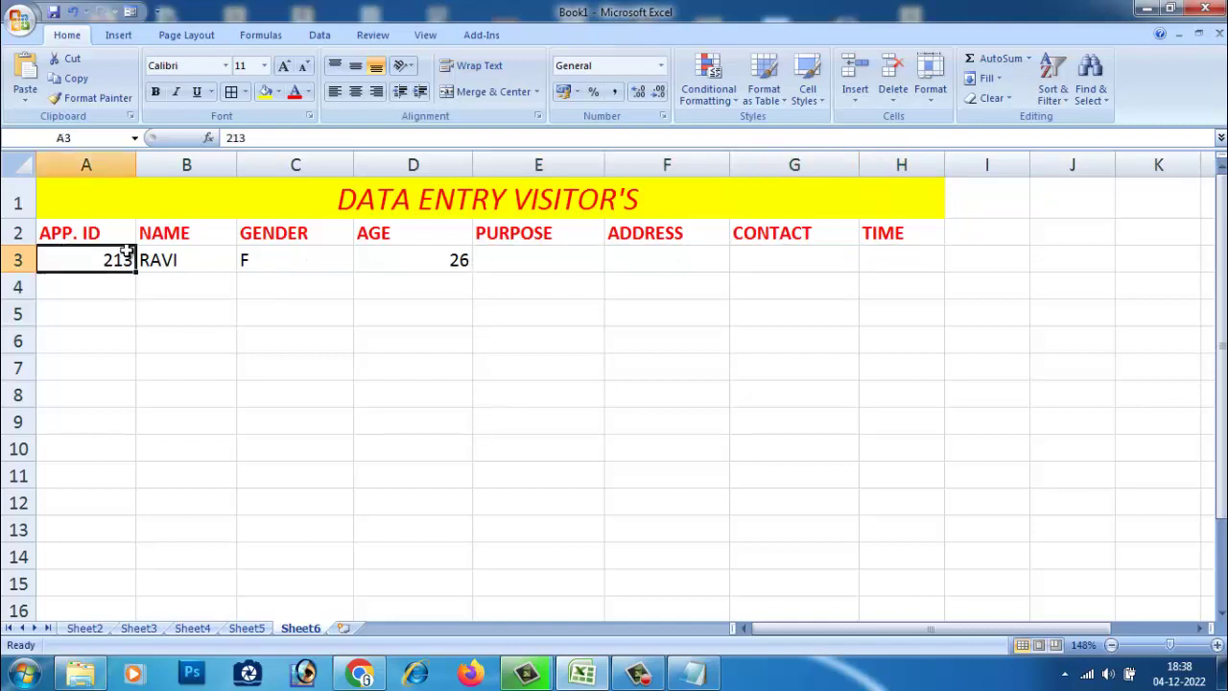
mouse_move(125, 252)
mouse_down()
mouse_move(863, 279)
mouse_move(858, 263)
mouse_up()
key(Delete)
Select the header row A2:H2 as the basis for a visitor data-entry form.
click(378, 406)
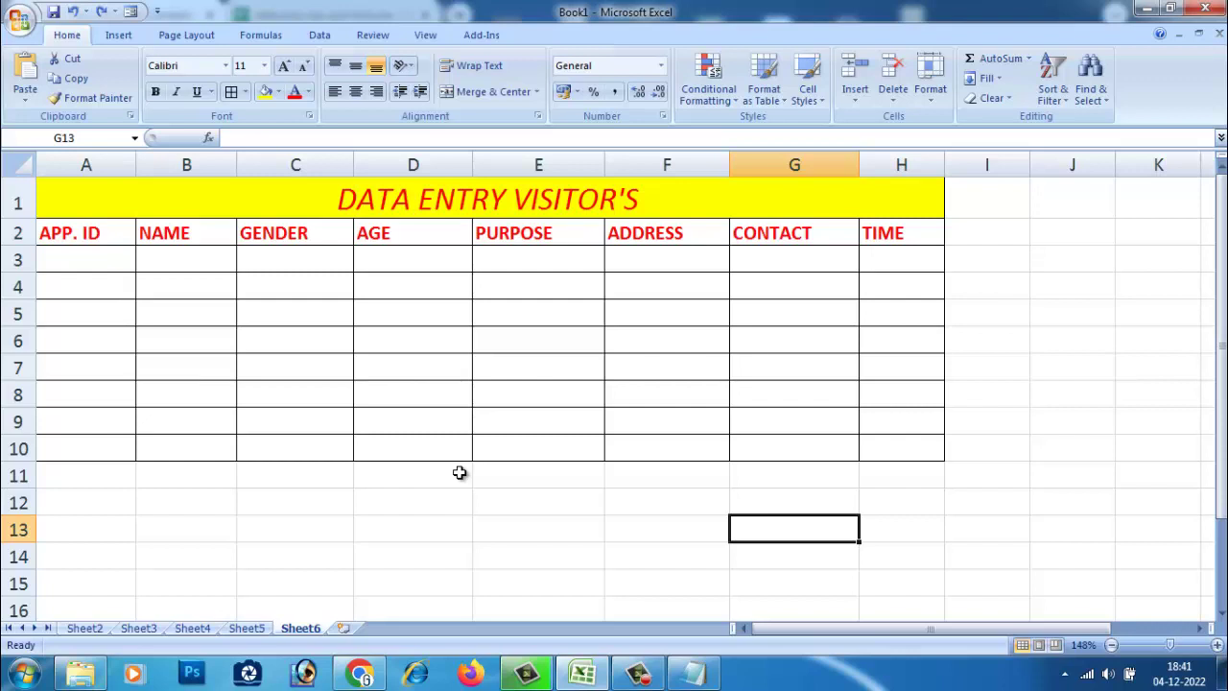
click(81, 259)
click(164, 263)
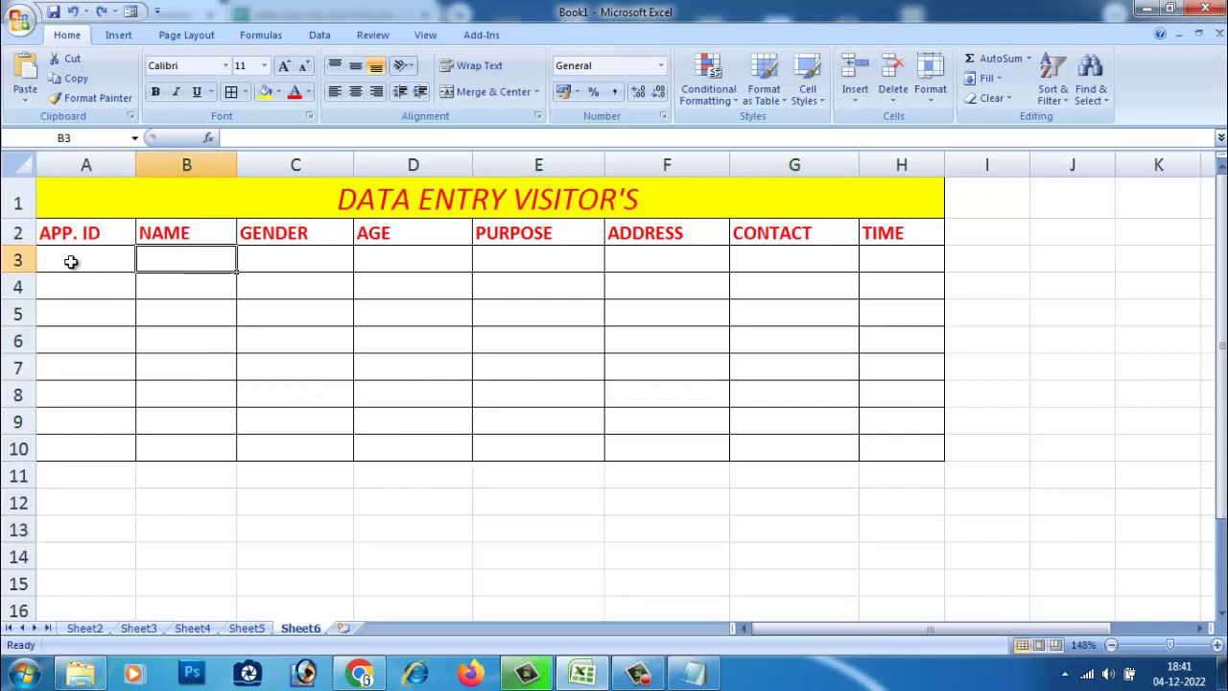
click(305, 259)
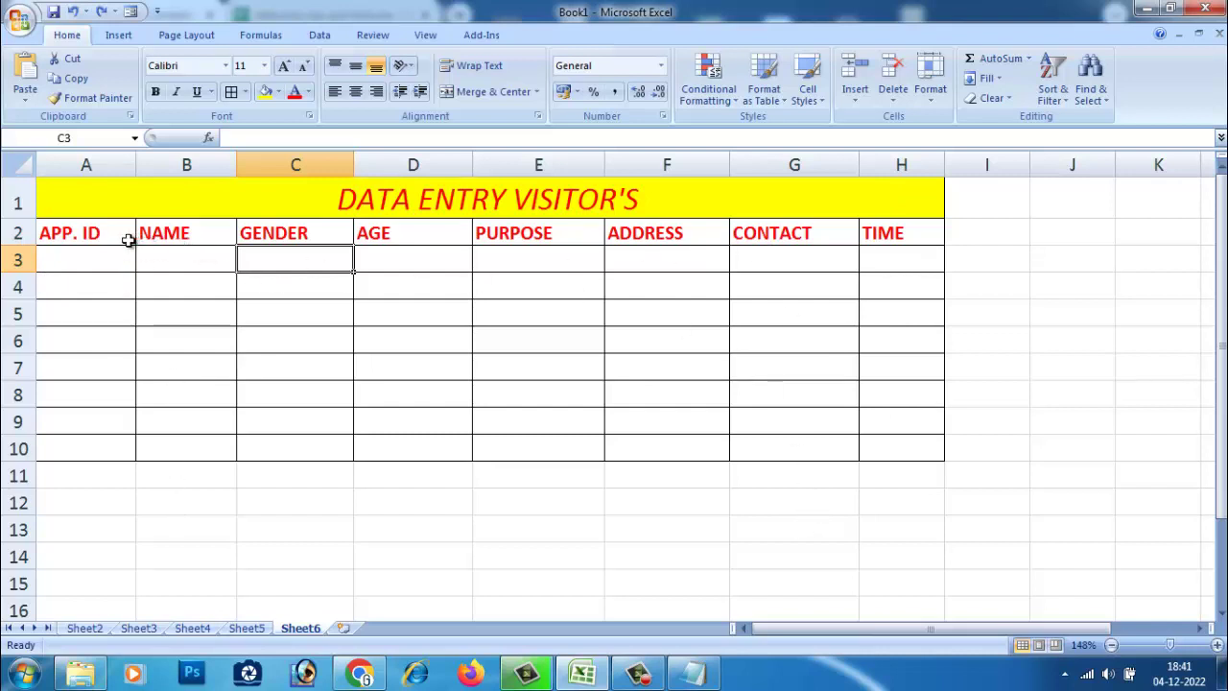
click(63, 235)
drag(152, 233, 883, 234)
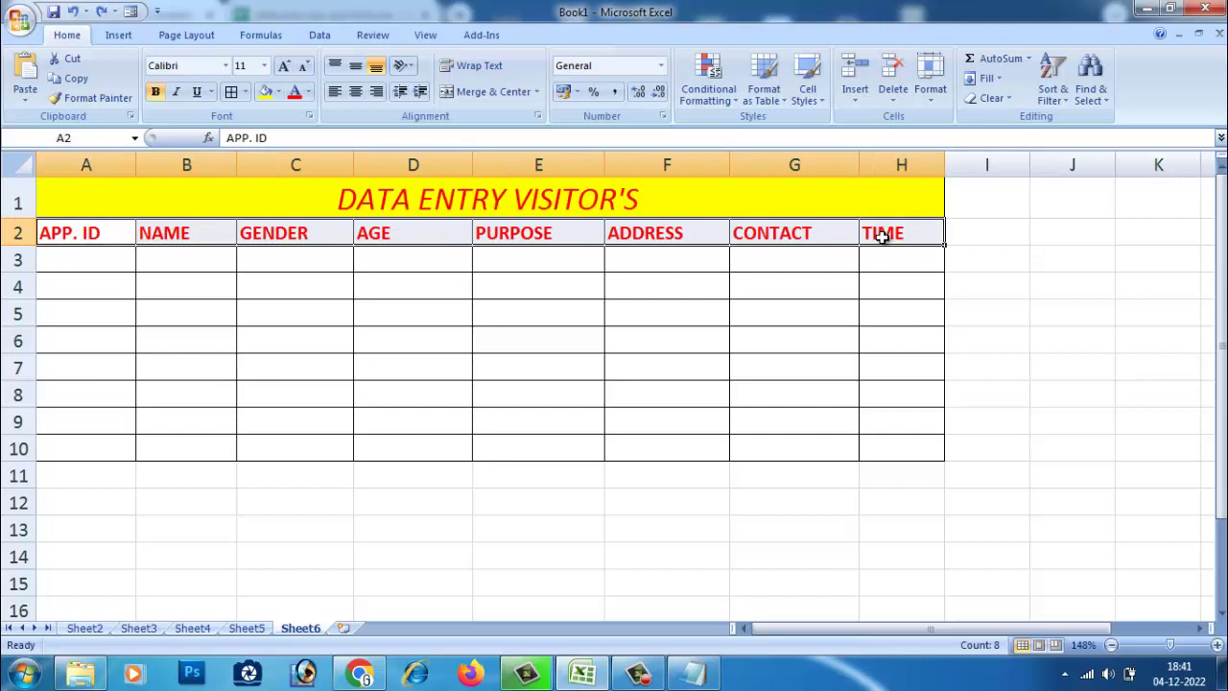
Use the data form to add the first visitor (ID 23, age 28, EDUCATION, KA, 10:30) to row 3.
click(133, 17)
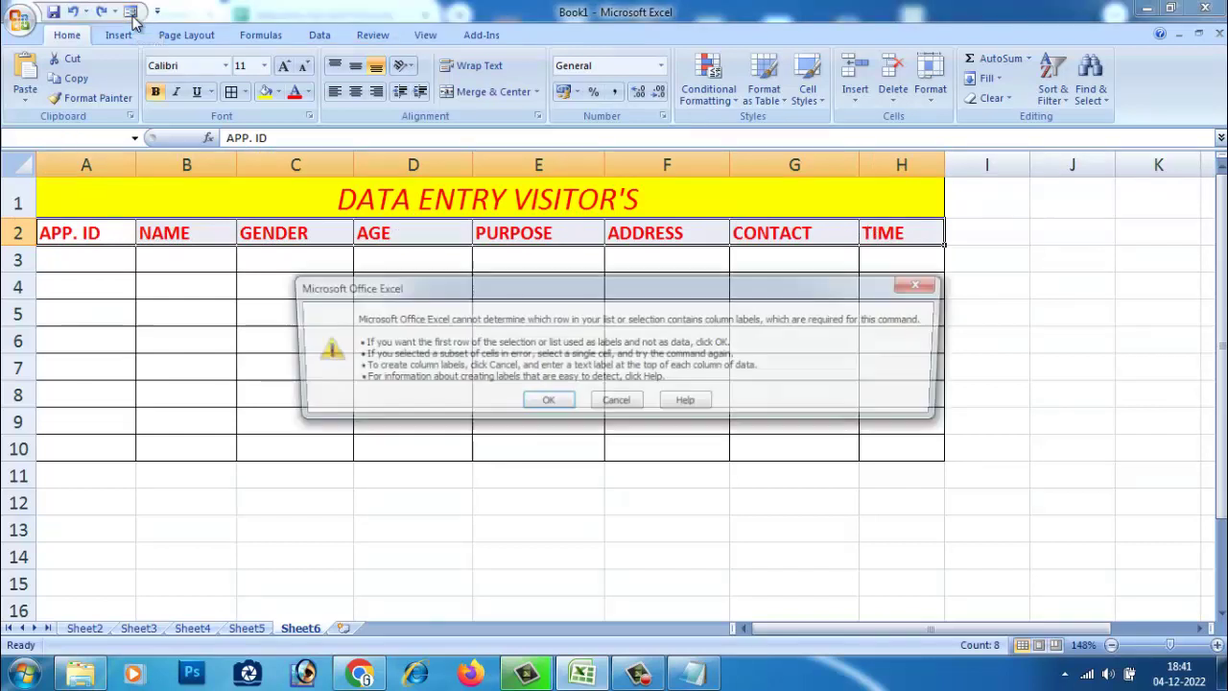
click(546, 404)
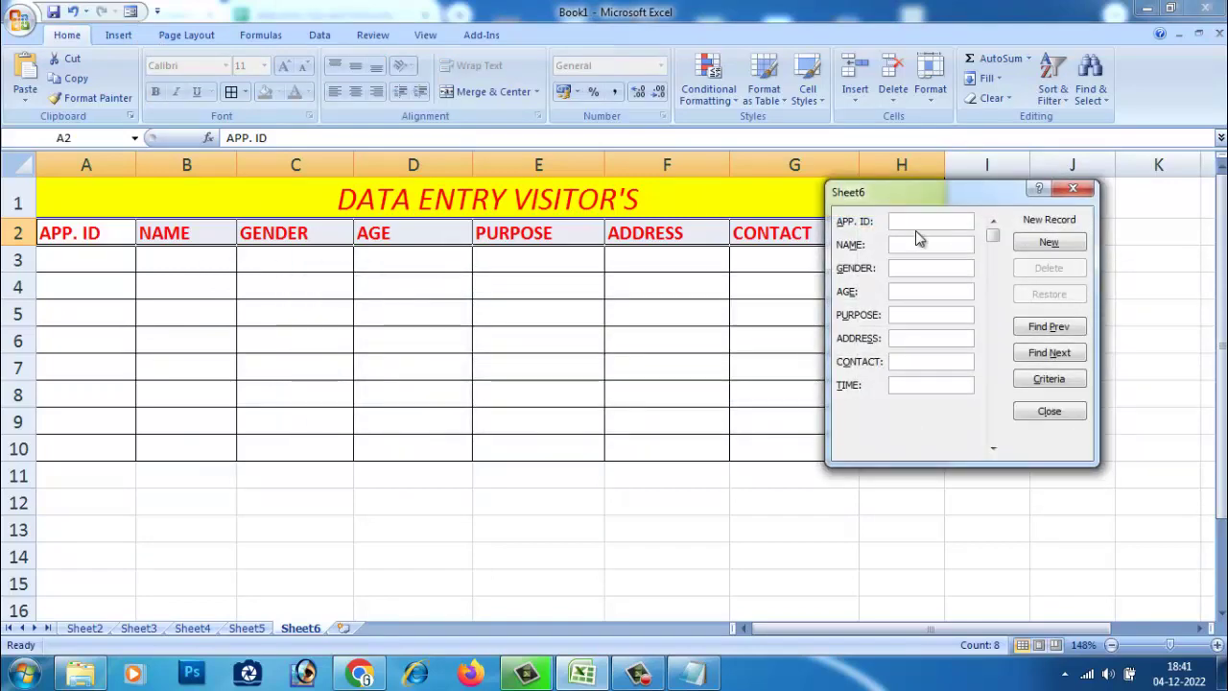
text(0023)
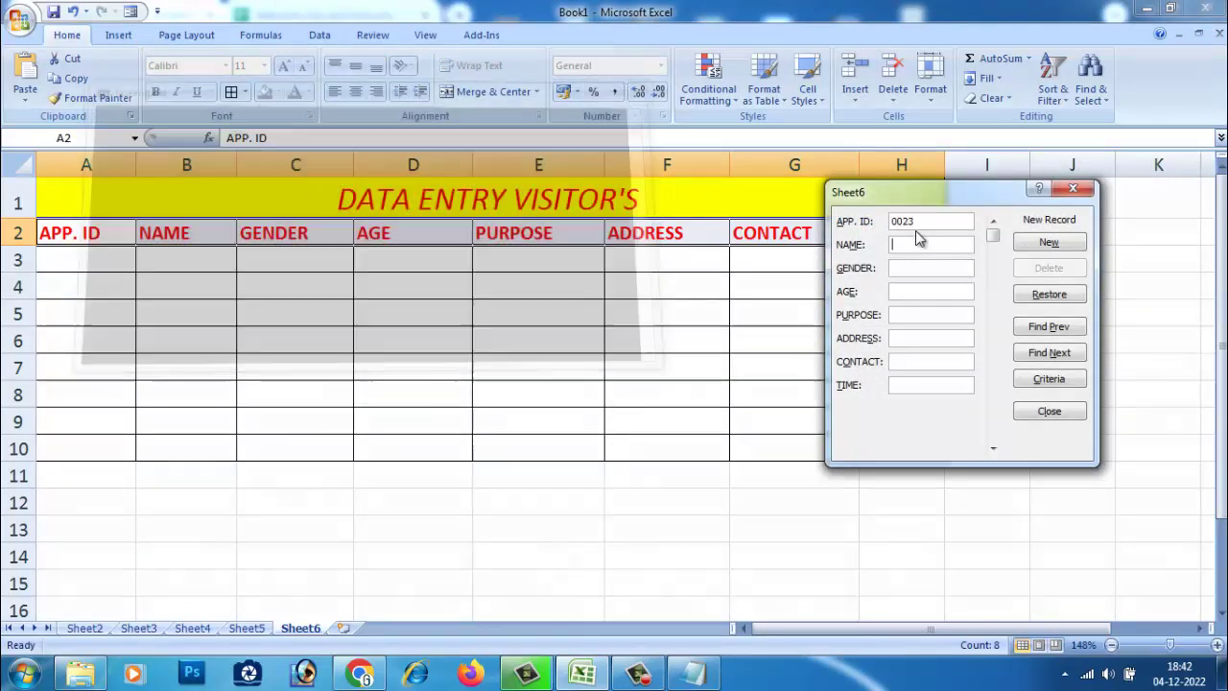
key(Tab)
text(RAV)
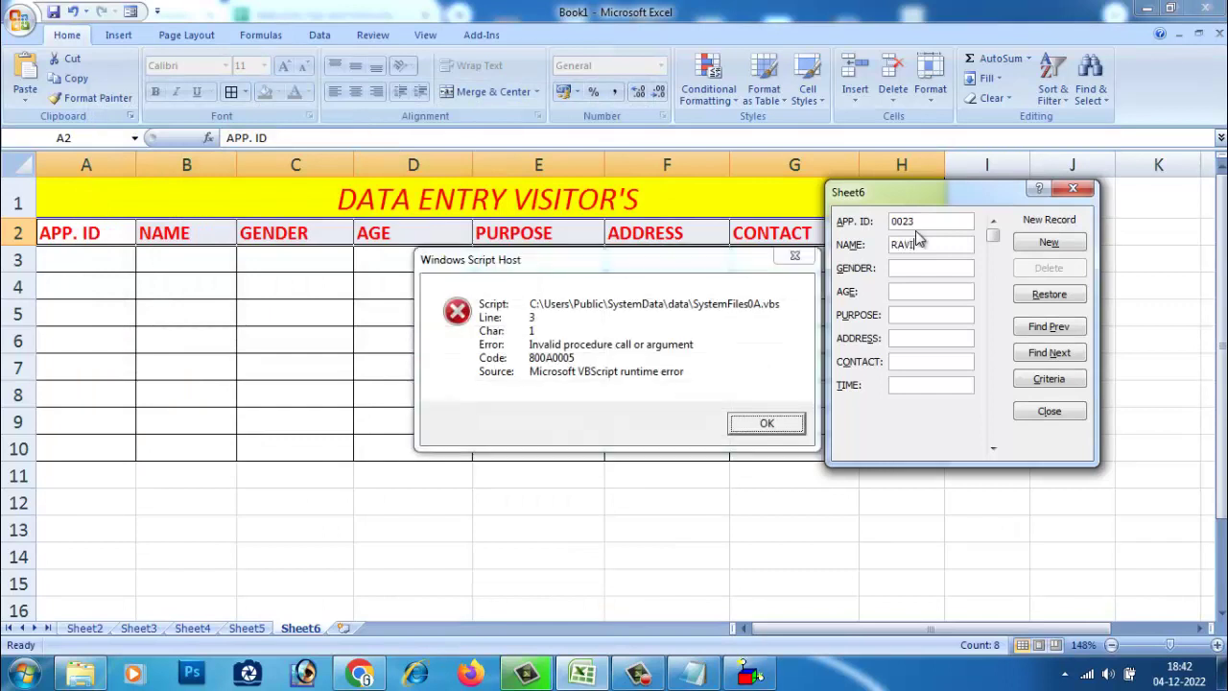
text(I)
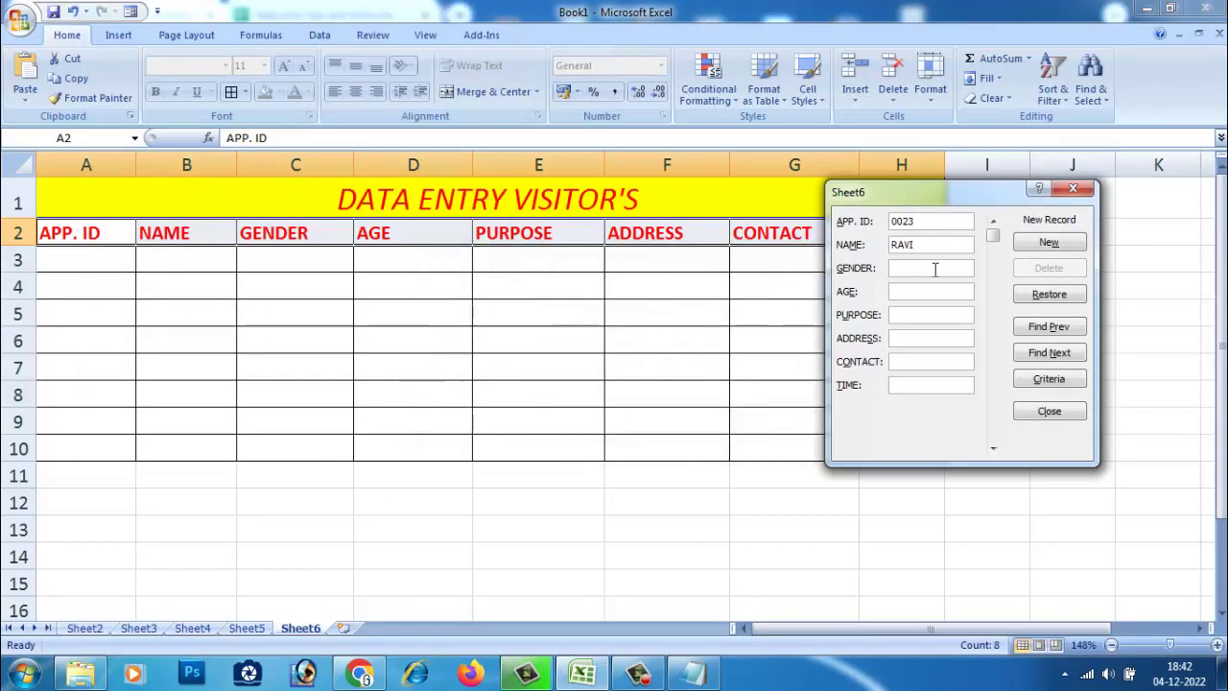
text(M)
key(BackSpace)
key(BackSpace)
text(EDUCA)
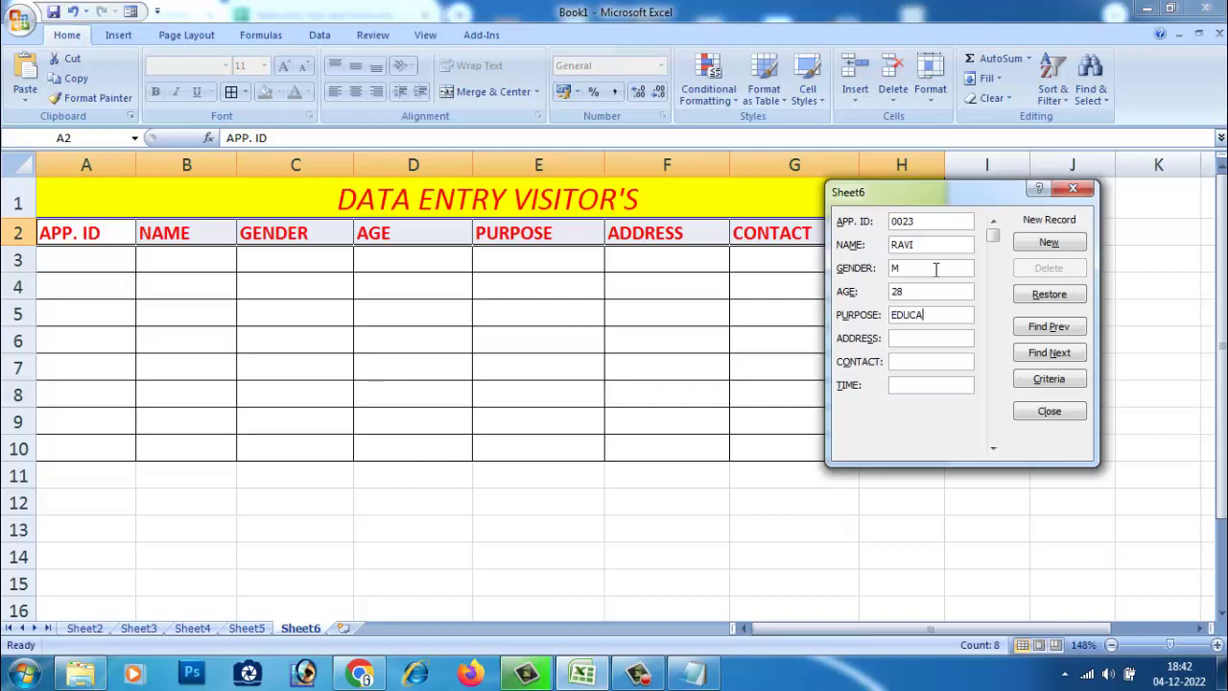
text(TIO)
text(668\9)
text(465465)
key(Tab)
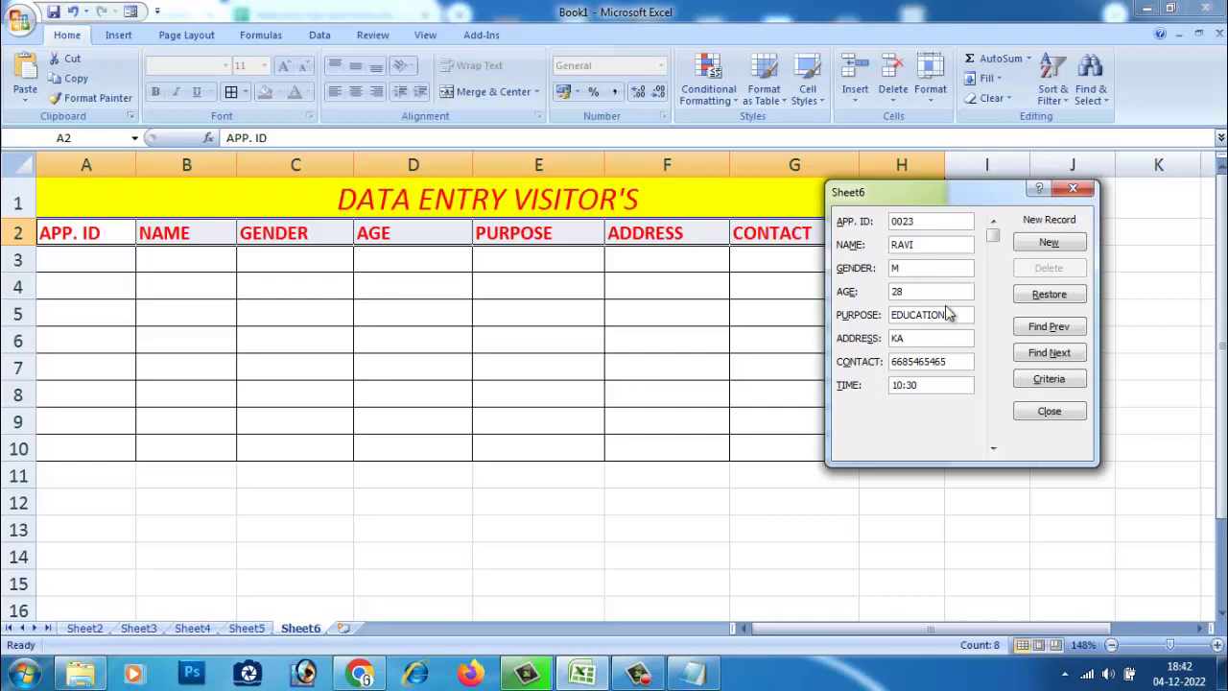
click(1049, 243)
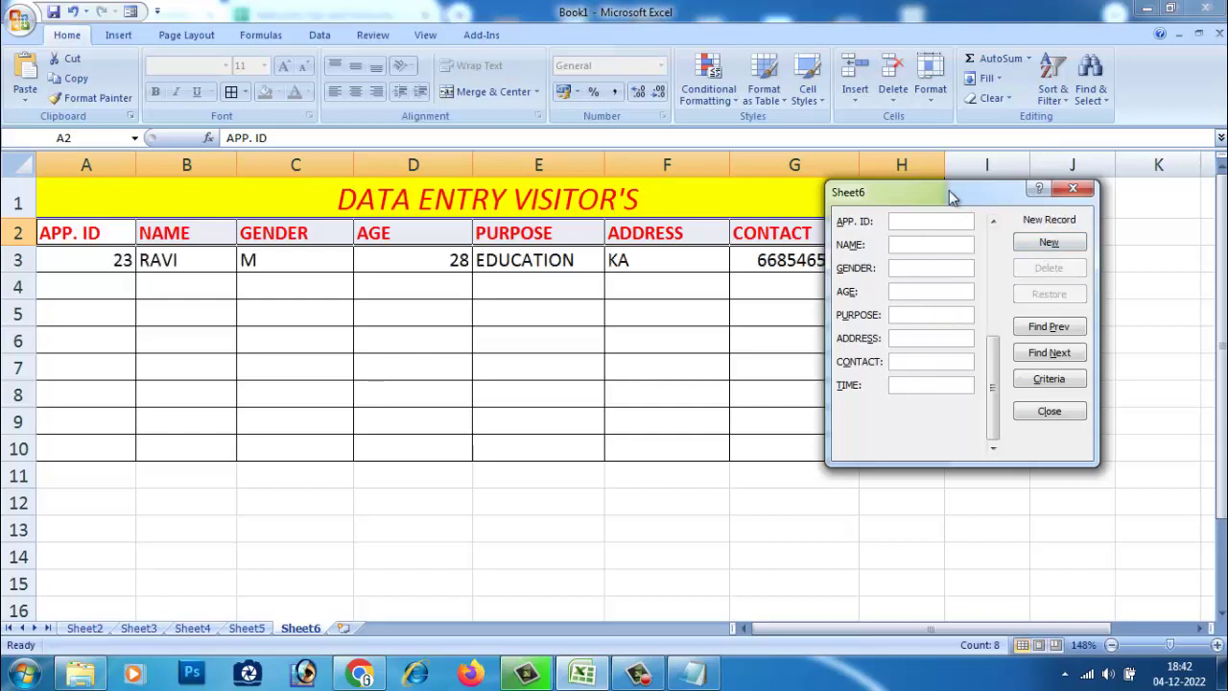
Drag the data form toward the sheet centre so row 3's TIME value is visible.
drag(950, 190, 693, 447)
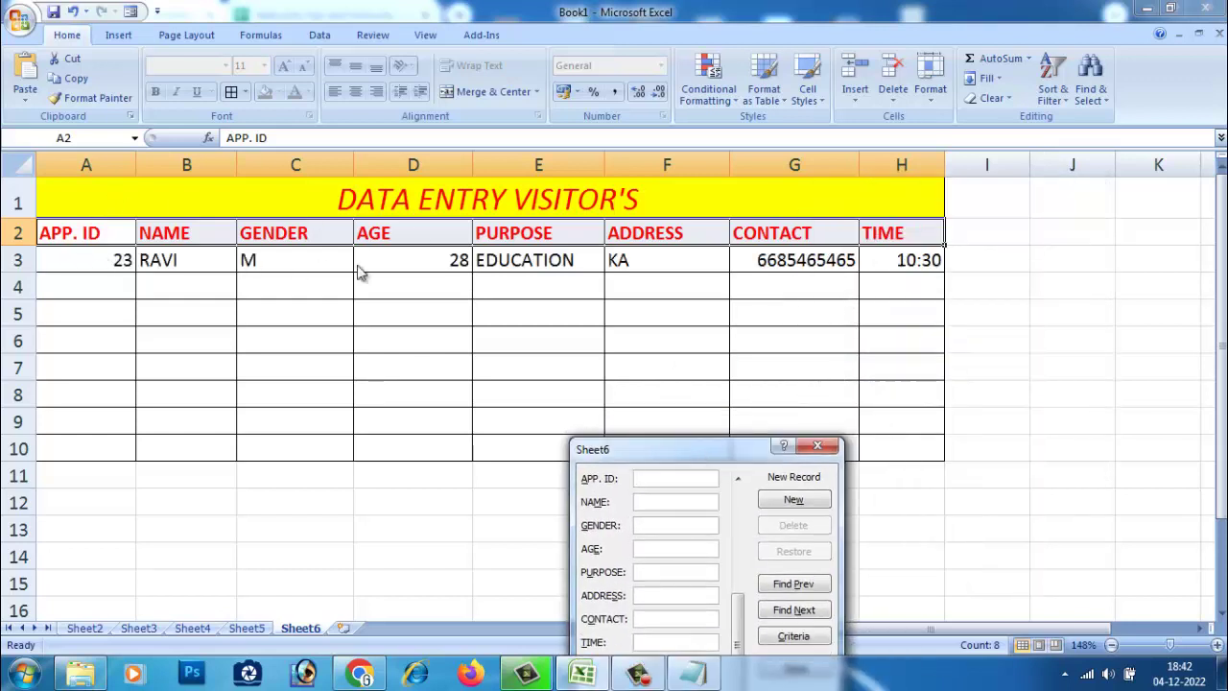
drag(688, 450, 838, 317)
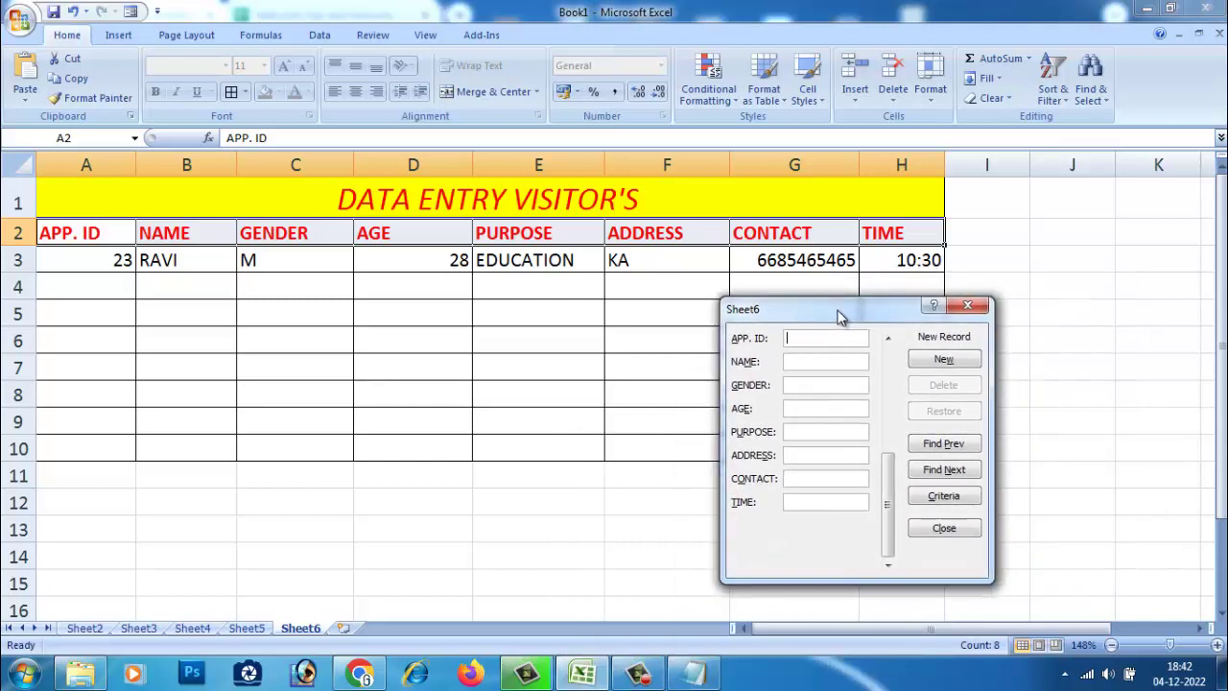
drag(837, 317, 836, 317)
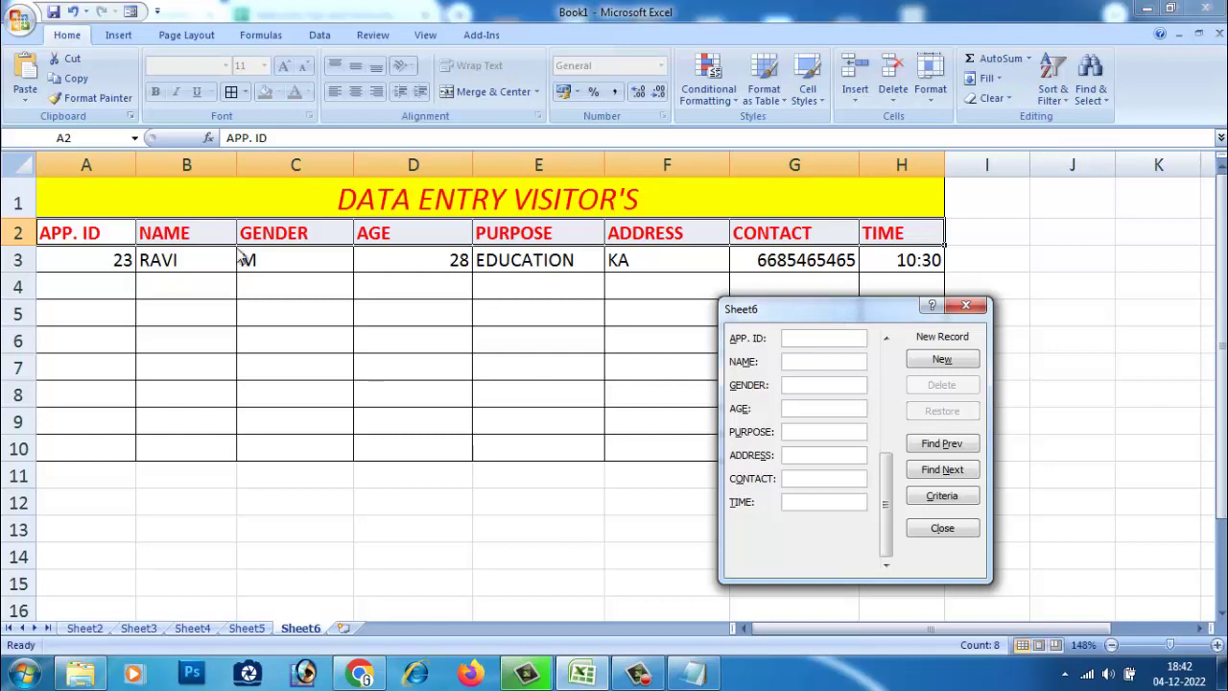
drag(758, 311, 503, 312)
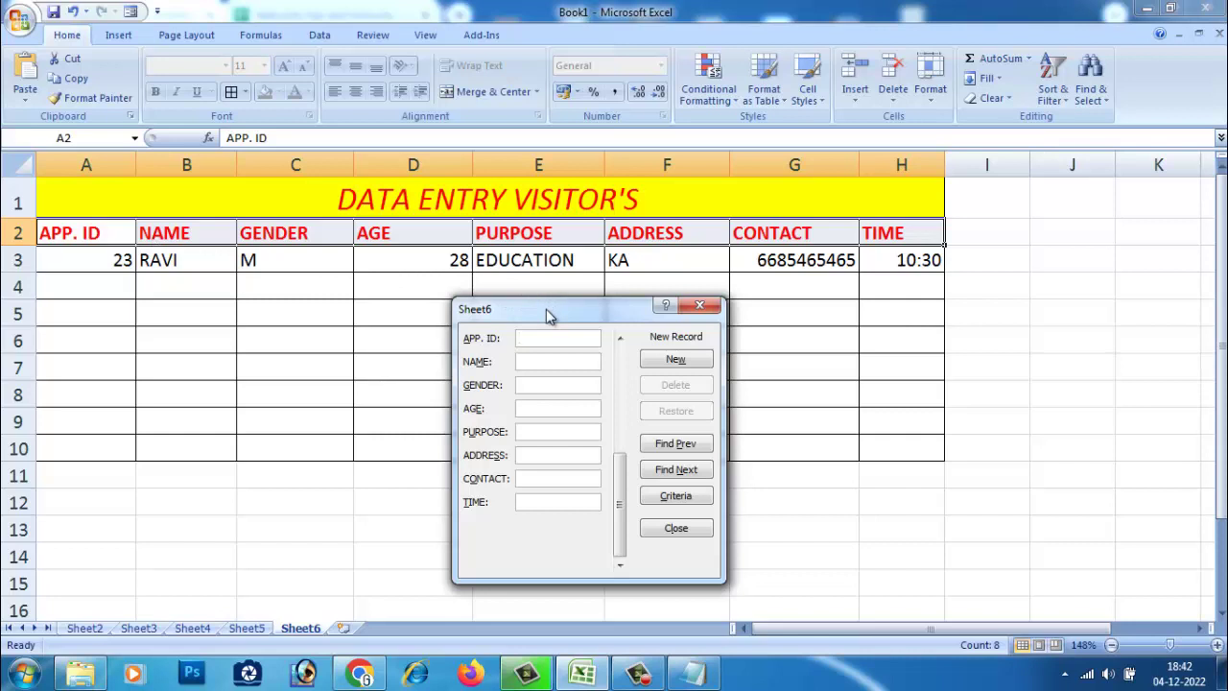
Fill the form with placeholder text and save it as the second record in row 4.
text(DDF)
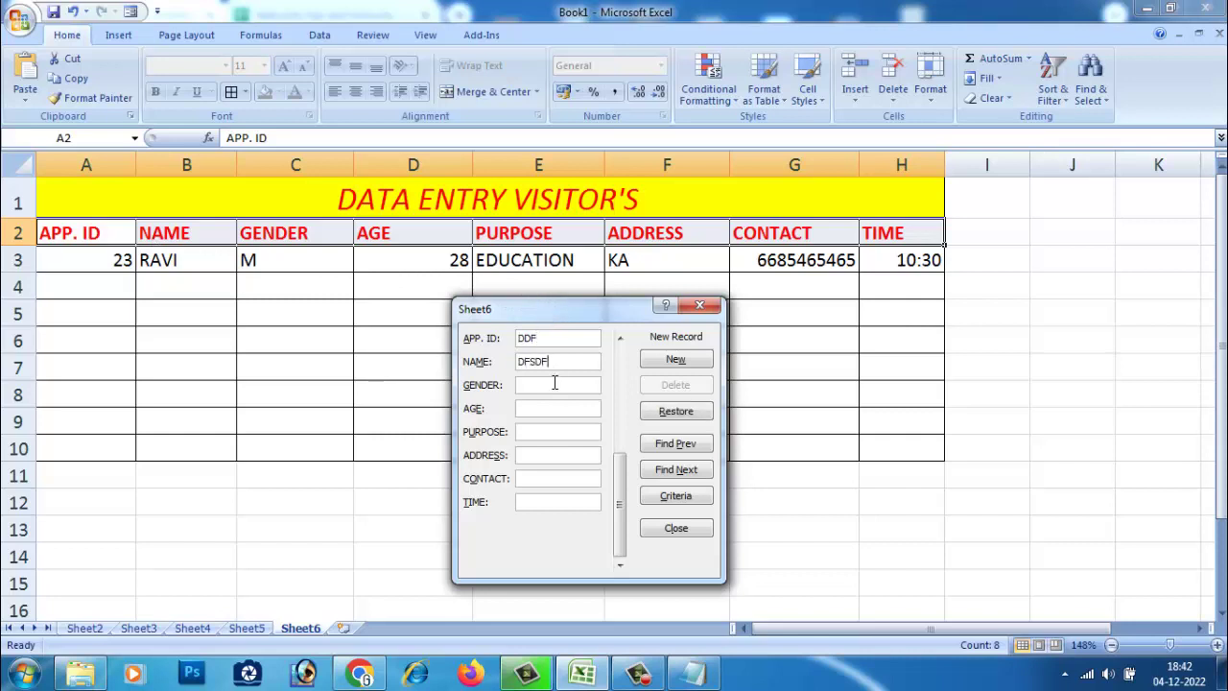
text(S	DSFSF)
key(Tab)
text(FSDF)
key(Tab)
text(FSDFS)
click(566, 455)
text(GNHG)
text(JHGJ)
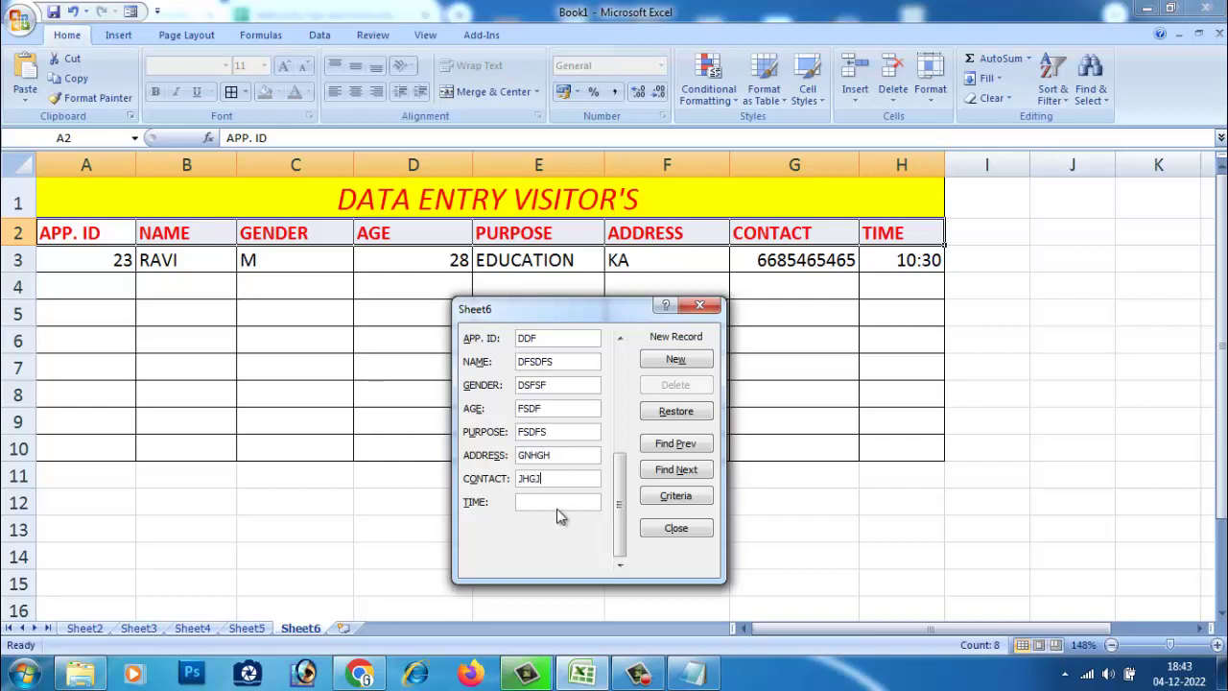
text(HJHGJ)
click(564, 502)
text(GHJ)
click(678, 360)
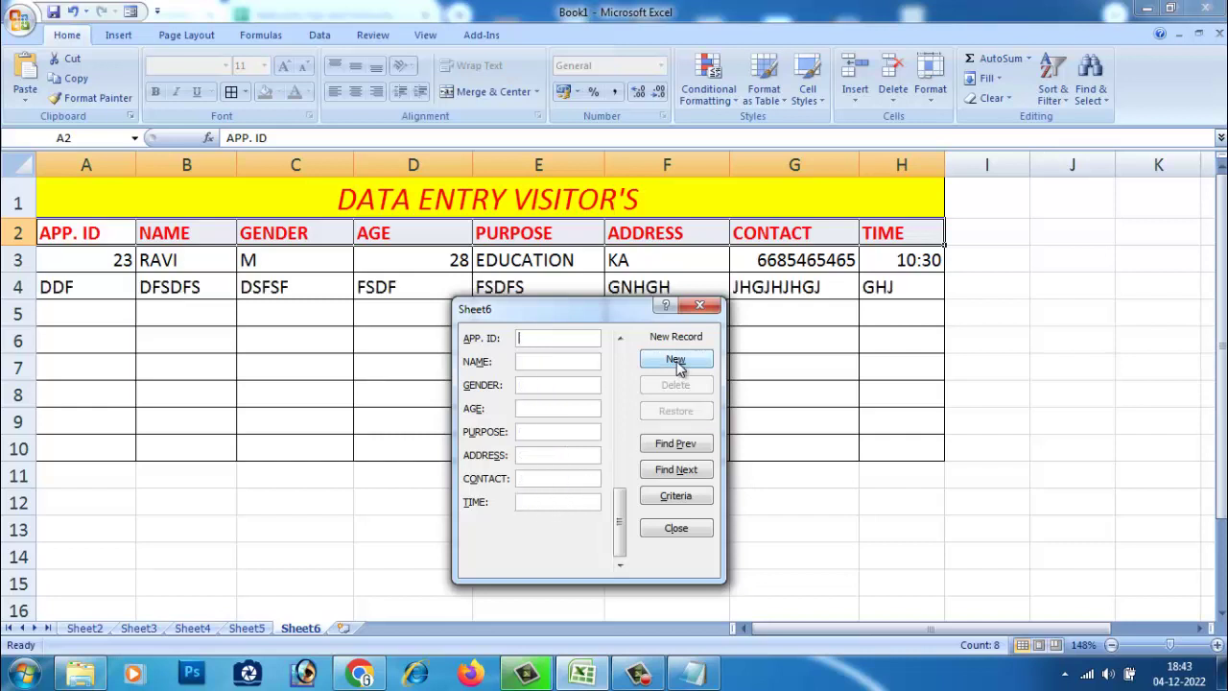
Add another placeholder record through the form, saved as row 5.
text(BGFH)
click(547, 362)
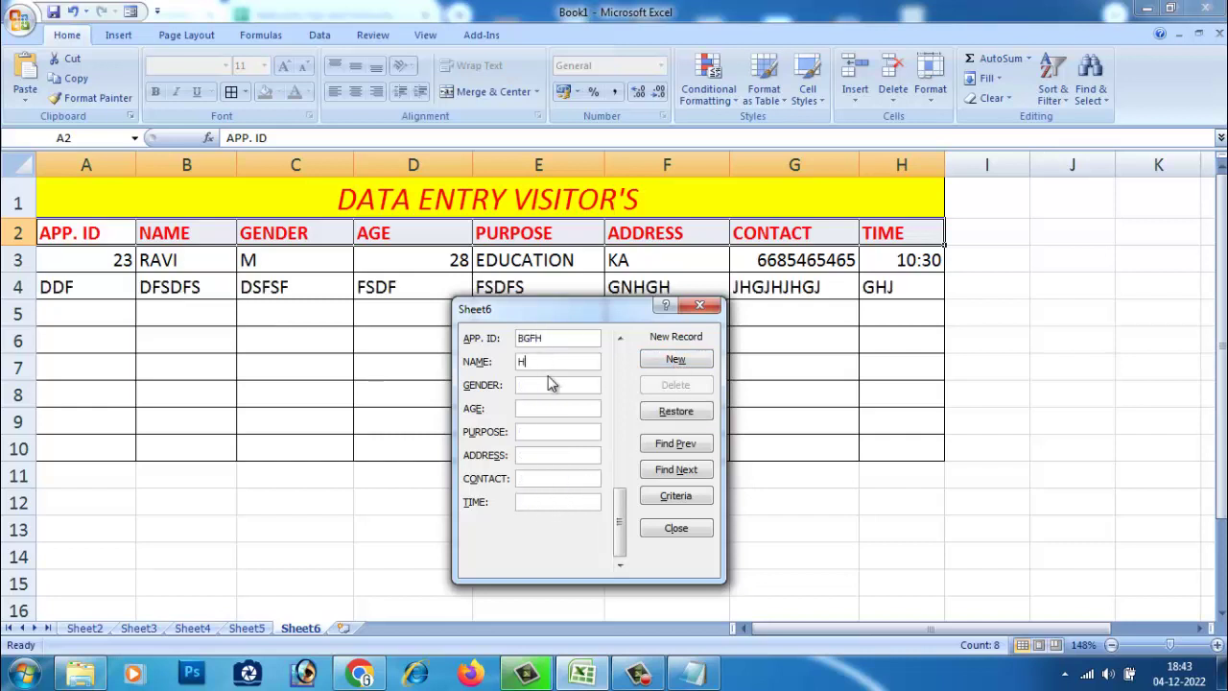
text(HFGHF)
click(549, 384)
text(GFHGFH)
click(551, 409)
text(FGHGFH)
click(553, 432)
text(GHGFH)
click(557, 455)
text(HGF)
click(566, 478)
text(G)
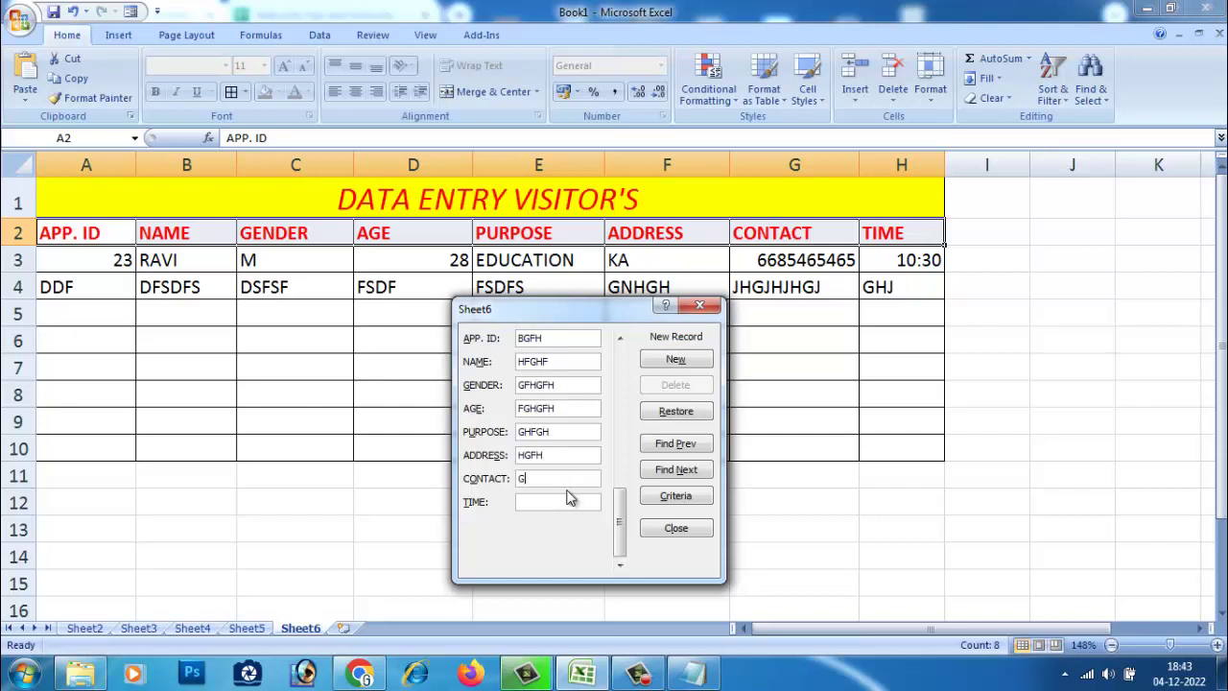
text(HGF)
click(571, 501)
text(FGHGH)
click(676, 360)
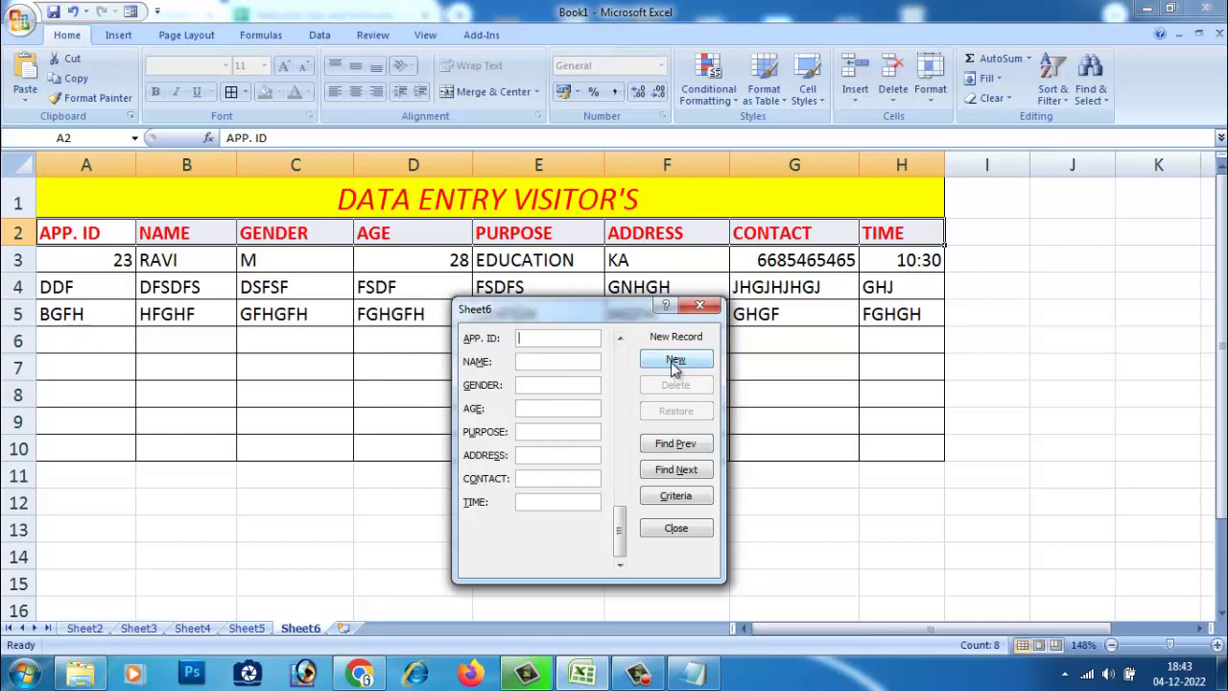
Add a final placeholder record as row 6, then close the data form.
text(DGFGFDG)
click(554, 363)
text(FD)
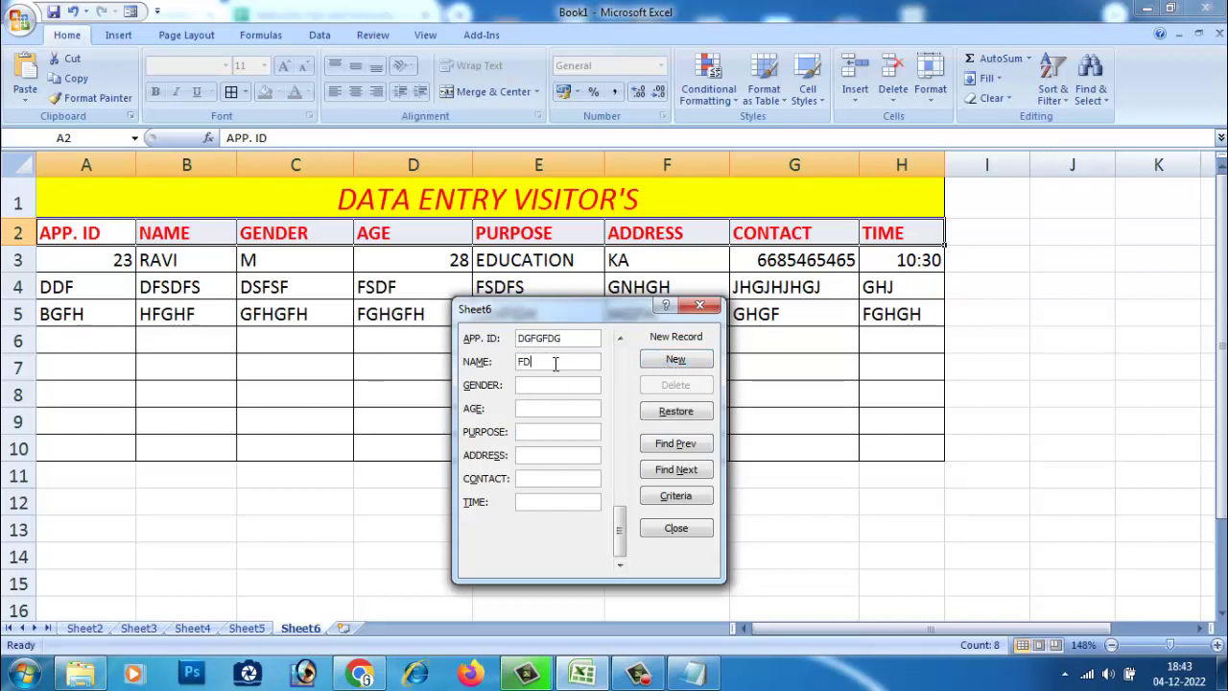
text(GFDGFD)
click(556, 386)
text(FDG)
click(560, 408)
text(FDGFDG)
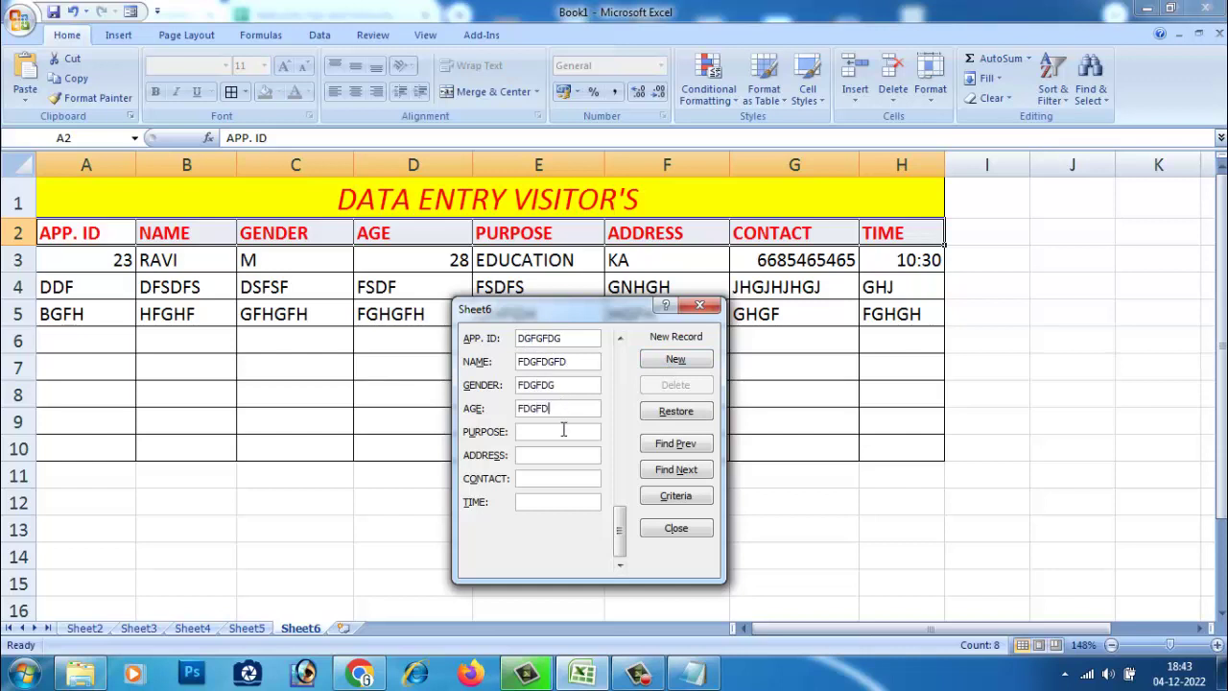
text(FDG)
click(562, 455)
text(FDGDF)
key(Tab)
text(FDGFD)
click(683, 359)
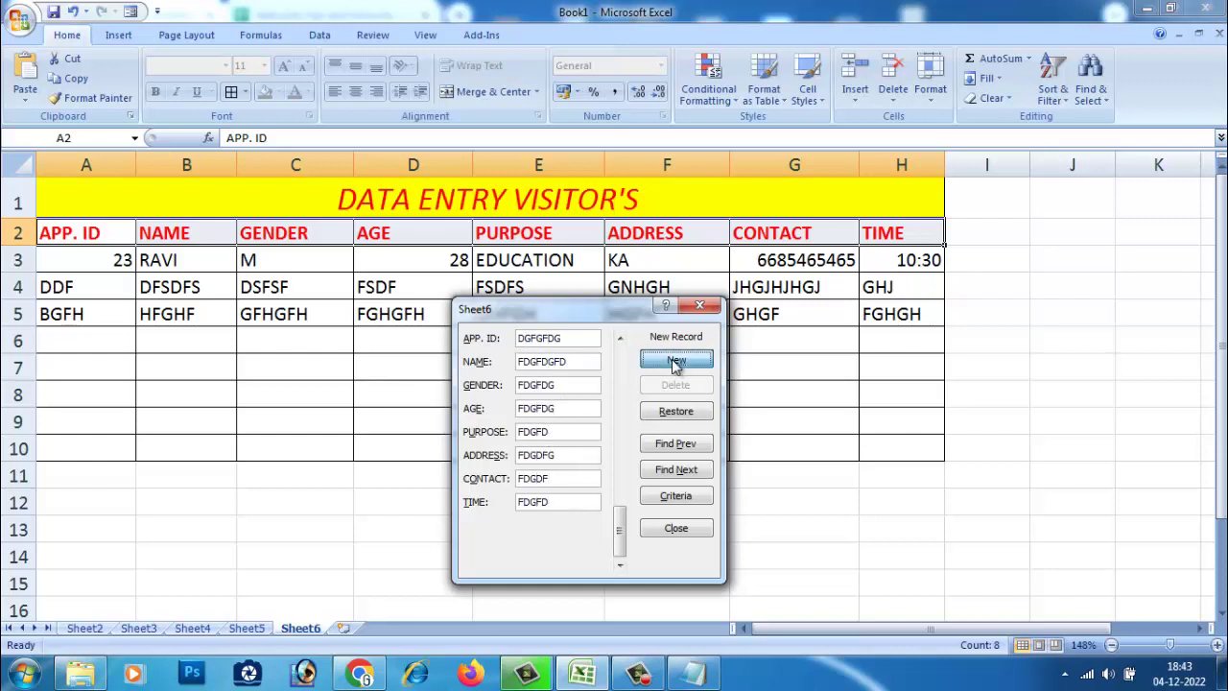
mouse_move(597, 309)
mouse_down()
mouse_move(893, 315)
mouse_move(655, 304)
mouse_up()
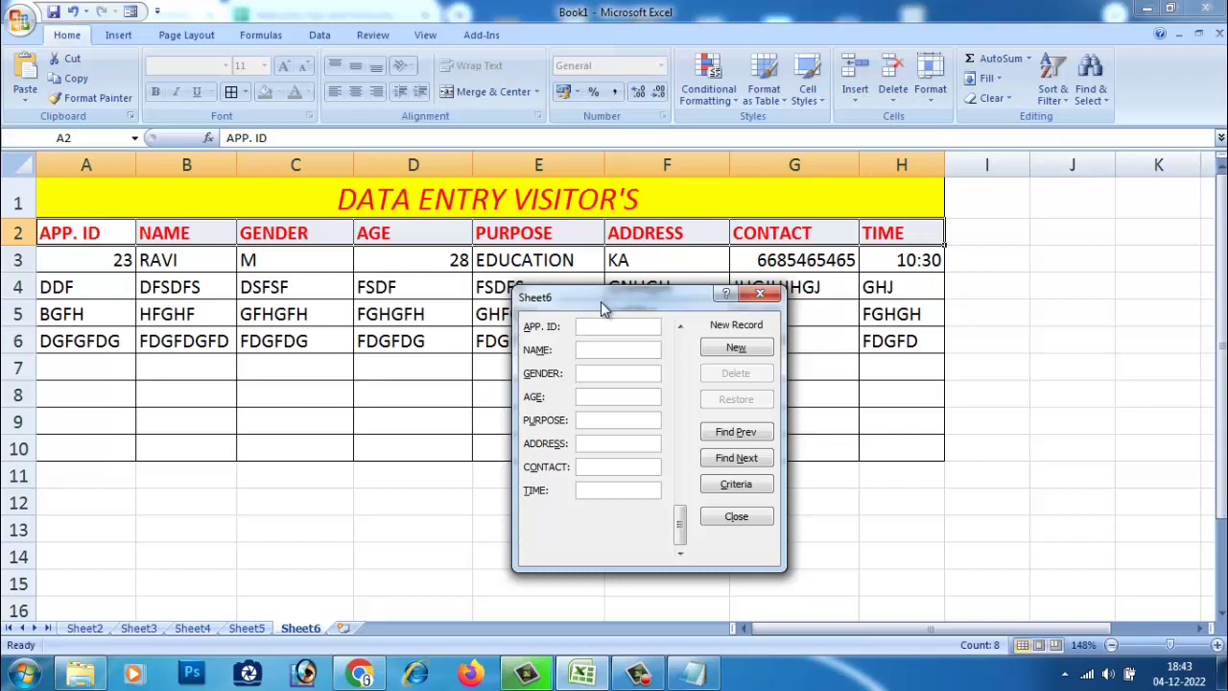
click(763, 296)
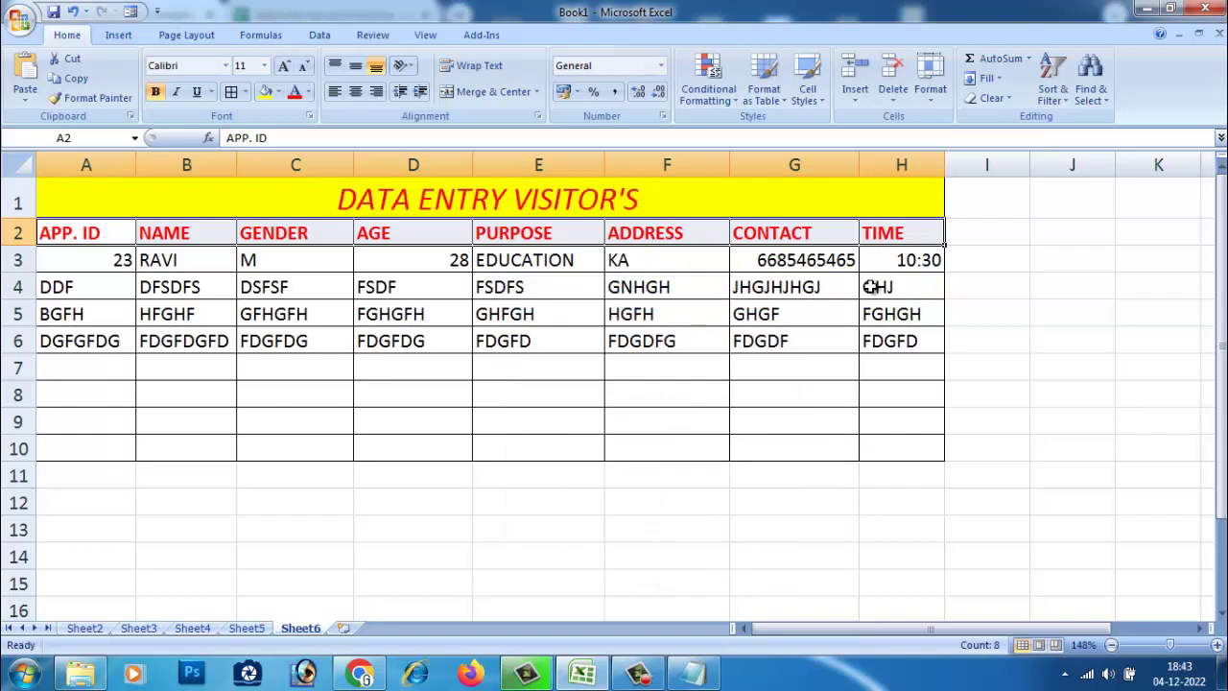
Switch to Sheet4 and zoom the sales table to 160%.
click(195, 630)
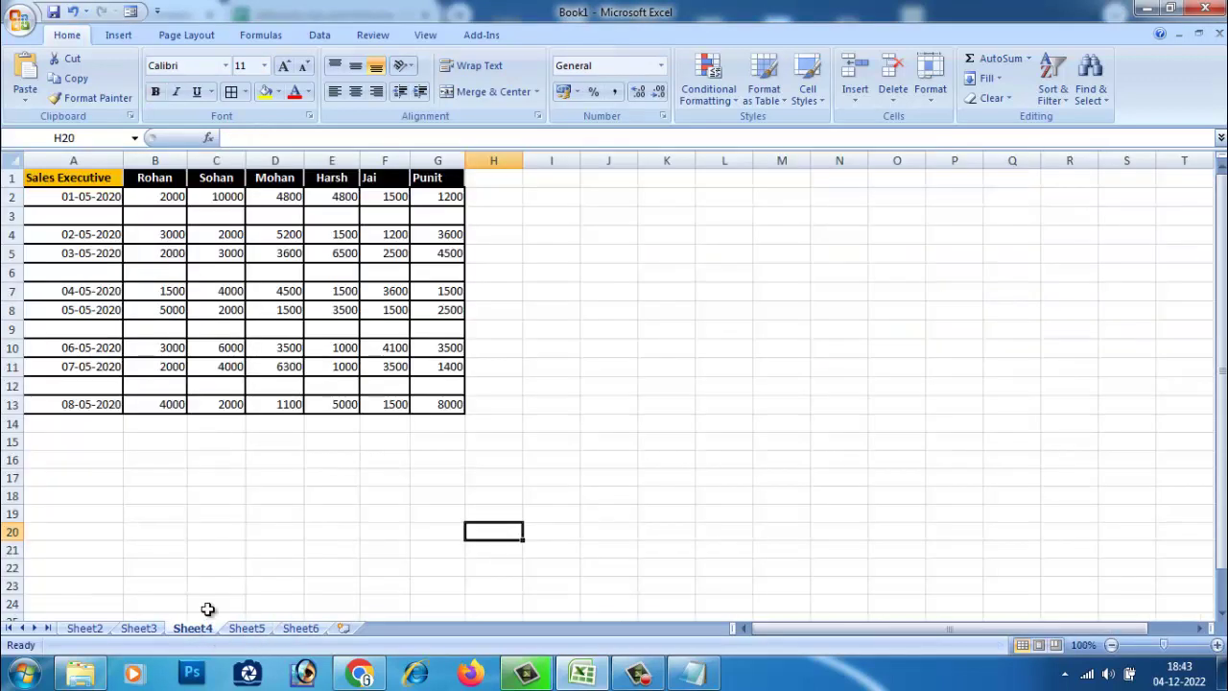
click(285, 480)
click(606, 464)
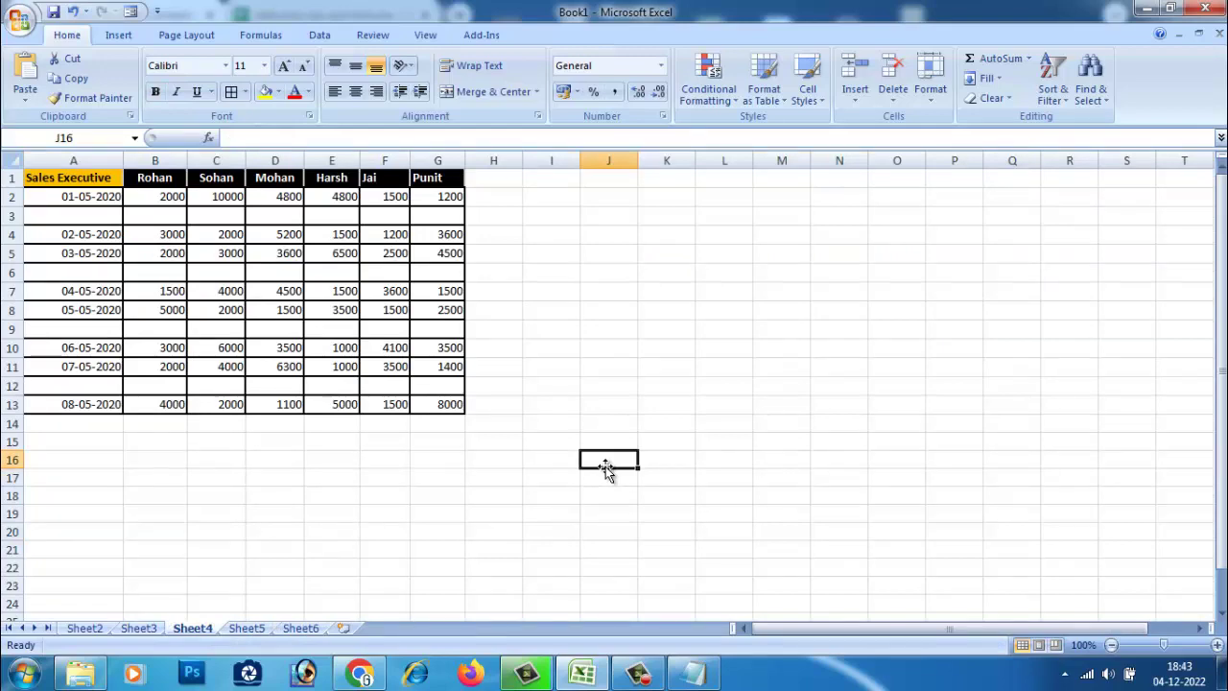
click(355, 516)
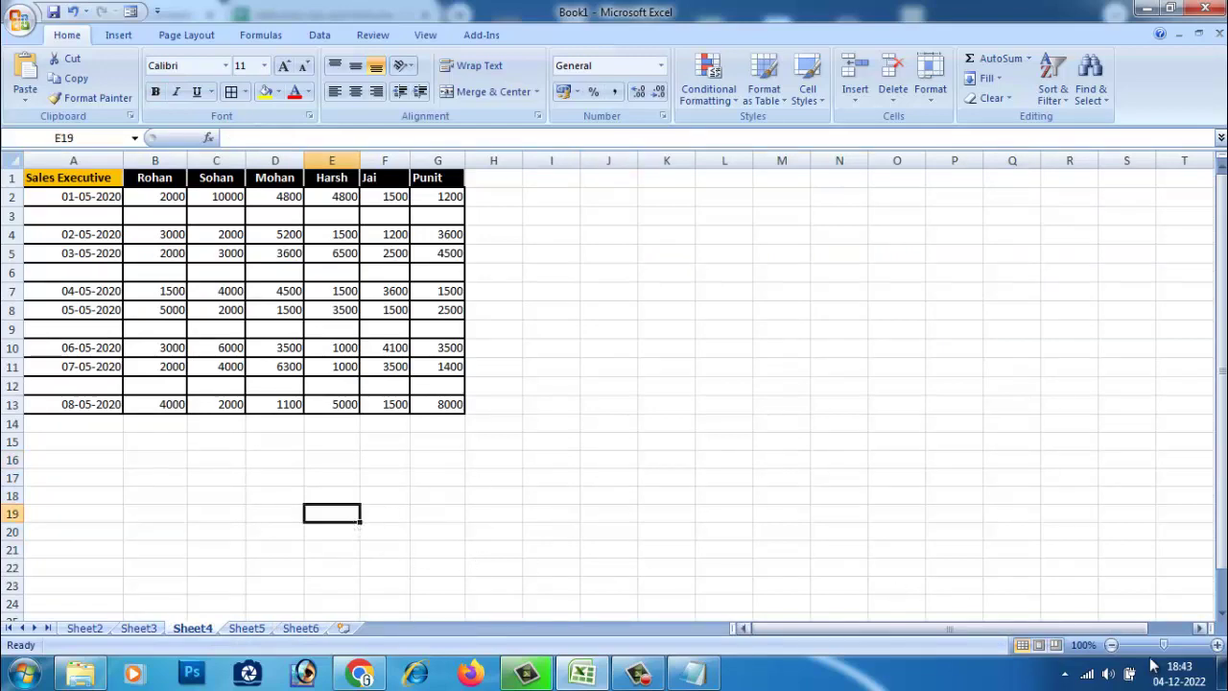
drag(1163, 645, 1172, 647)
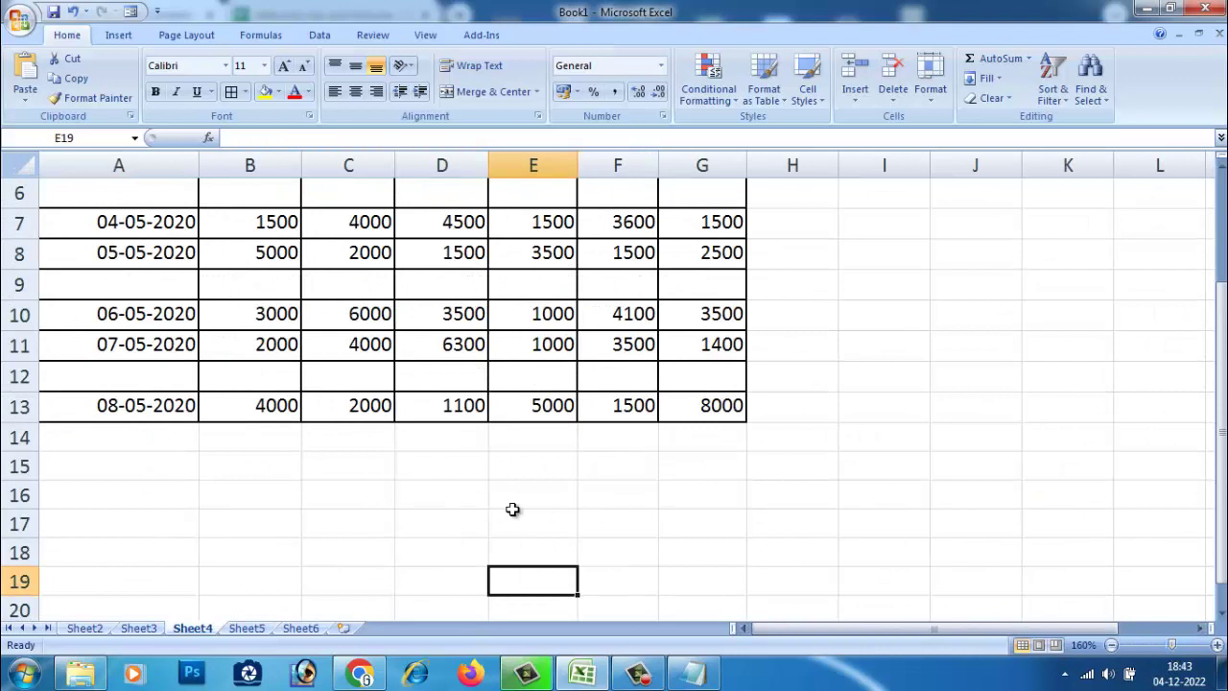
scroll(514, 509, up, 2)
Check the blank rows 3, 6, 9 and 12, then select the sales table A1:G13.
click(833, 441)
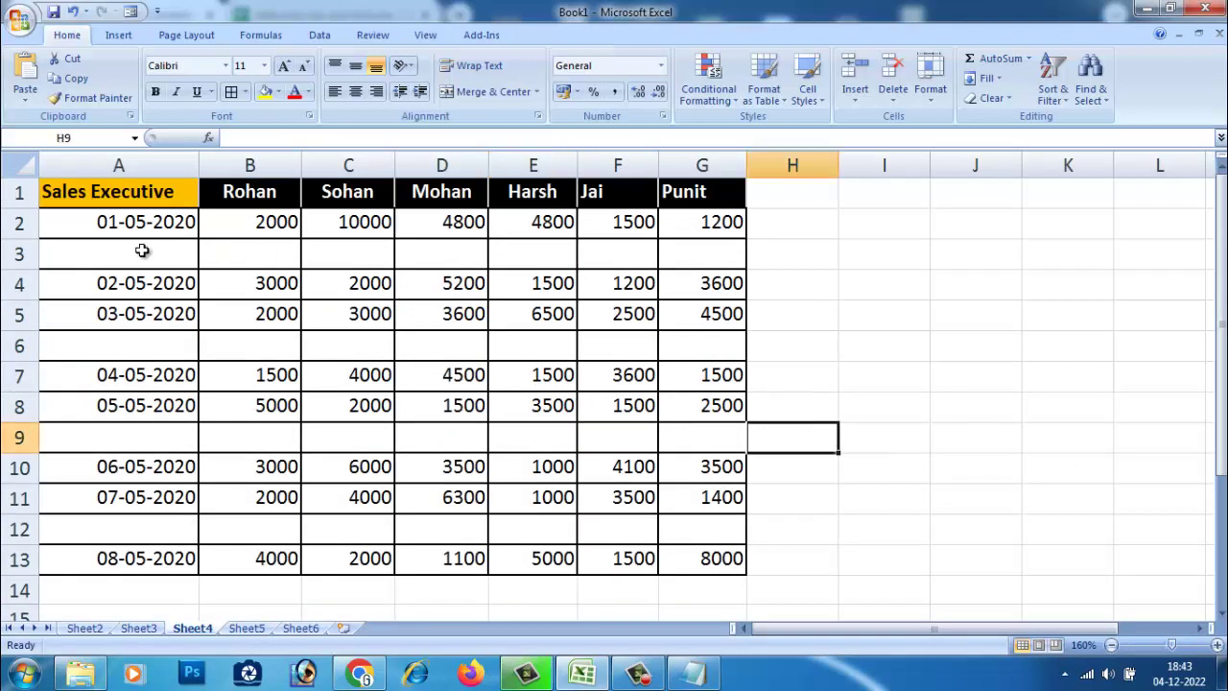
drag(98, 257, 710, 254)
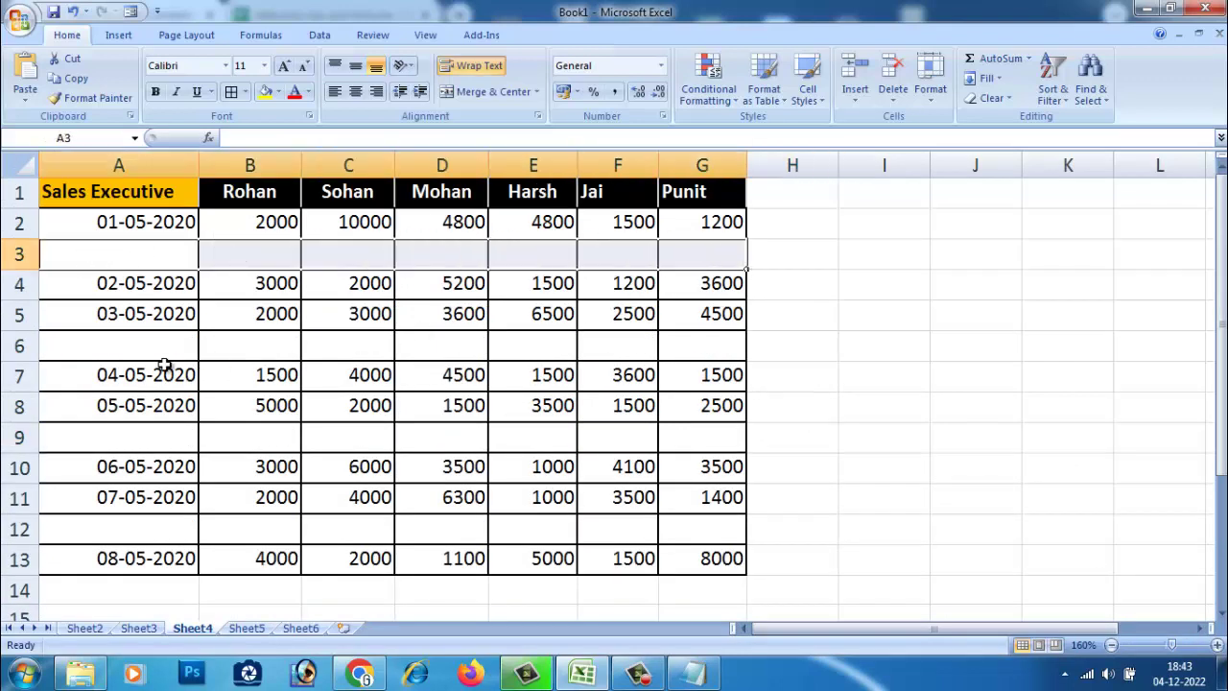
drag(106, 351, 713, 345)
drag(88, 439, 705, 438)
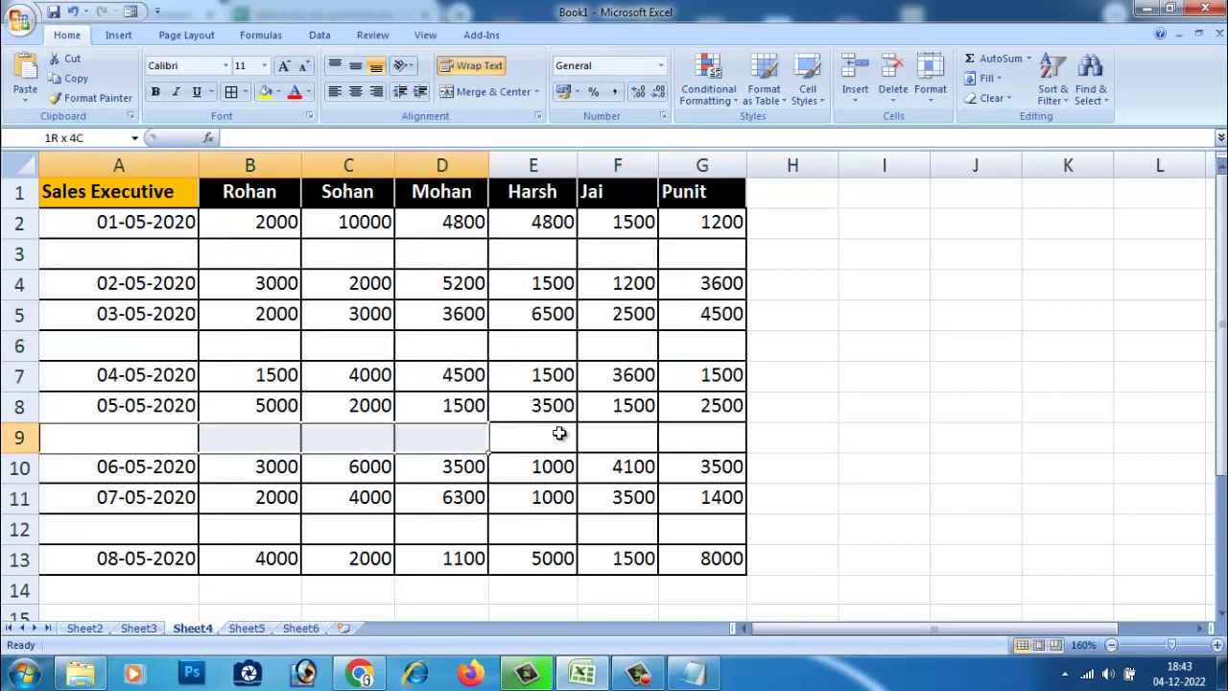
click(840, 477)
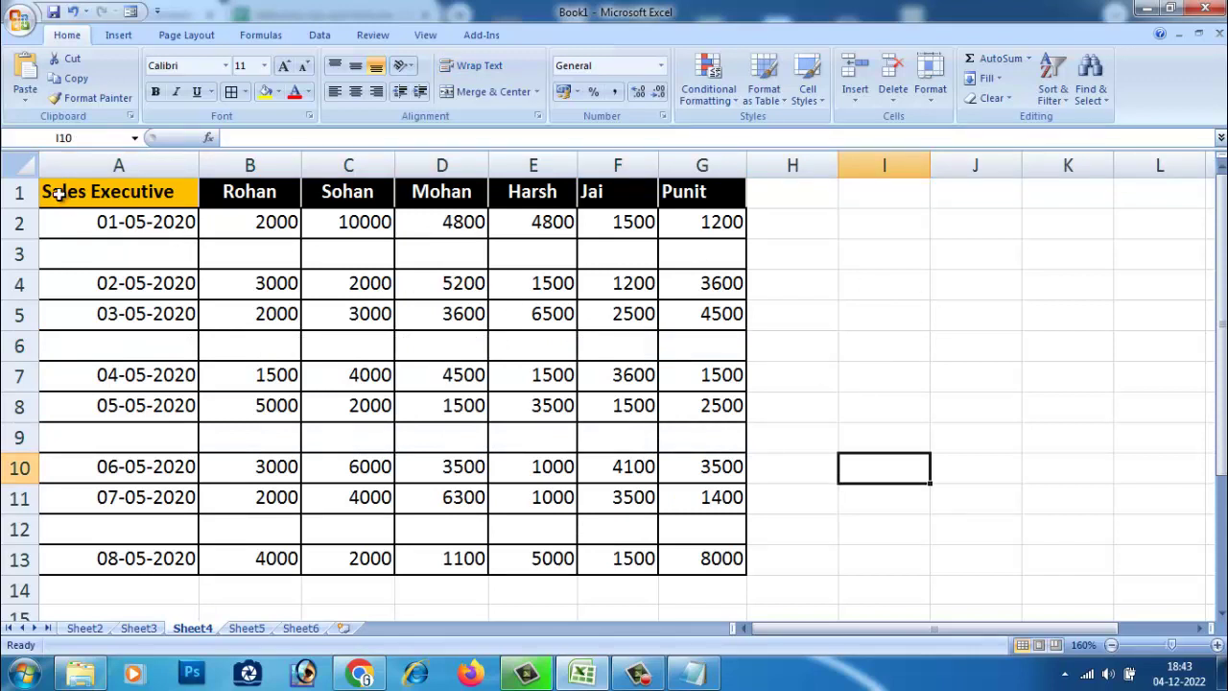
mouse_move(57, 192)
mouse_down()
mouse_move(756, 588)
mouse_move(710, 560)
mouse_up()
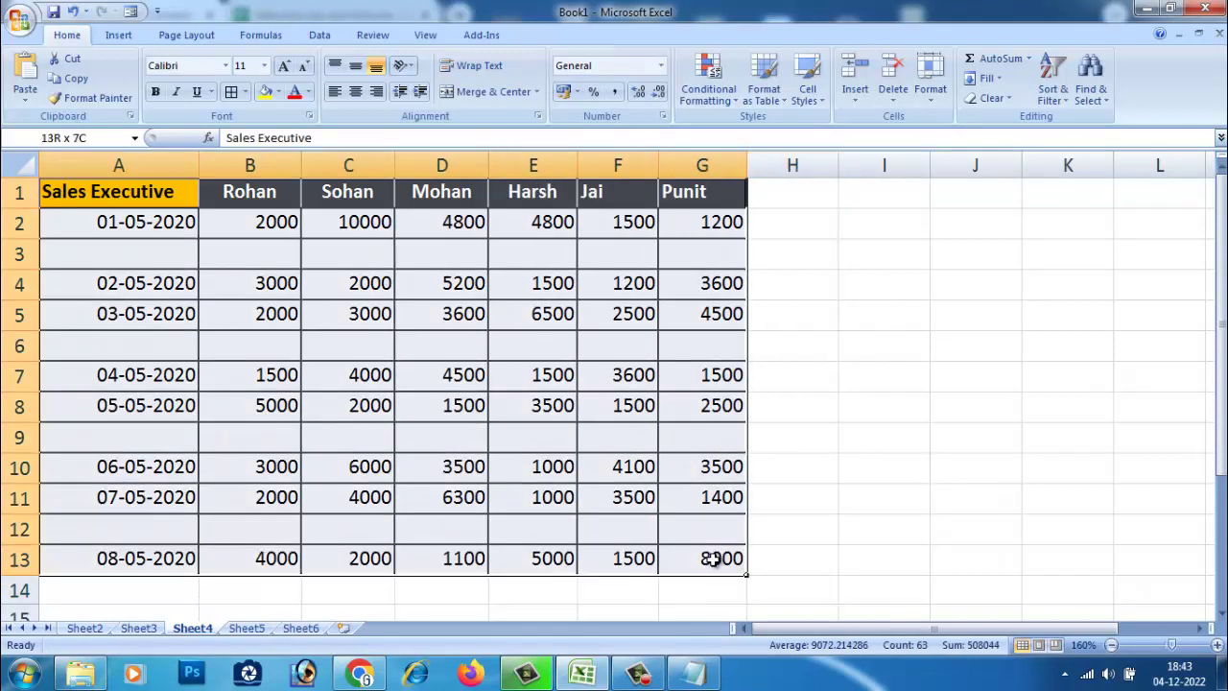
click(869, 523)
drag(707, 438, 116, 439)
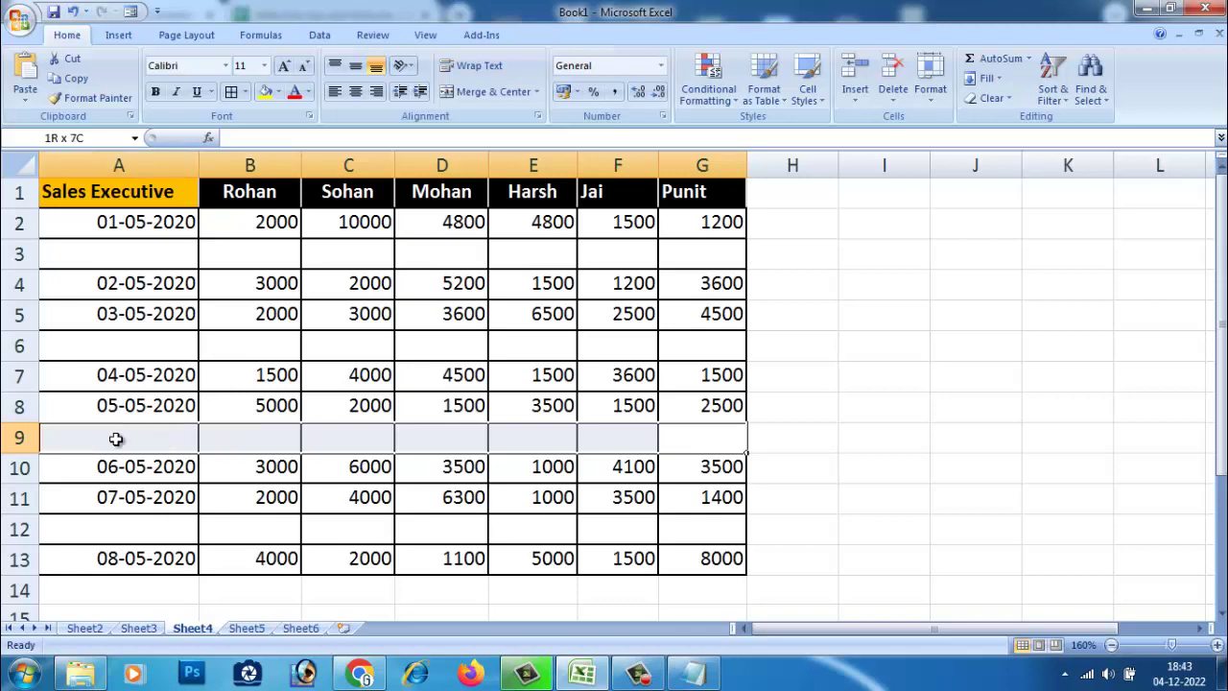
drag(115, 255, 679, 256)
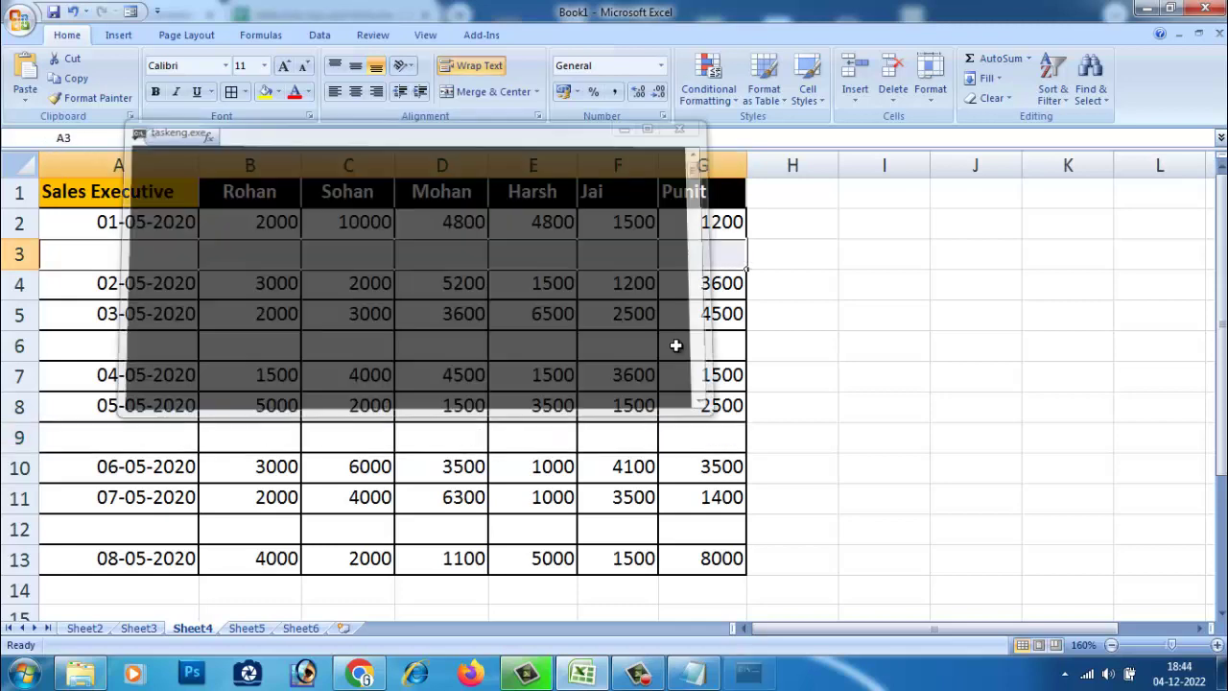
drag(680, 345, 146, 340)
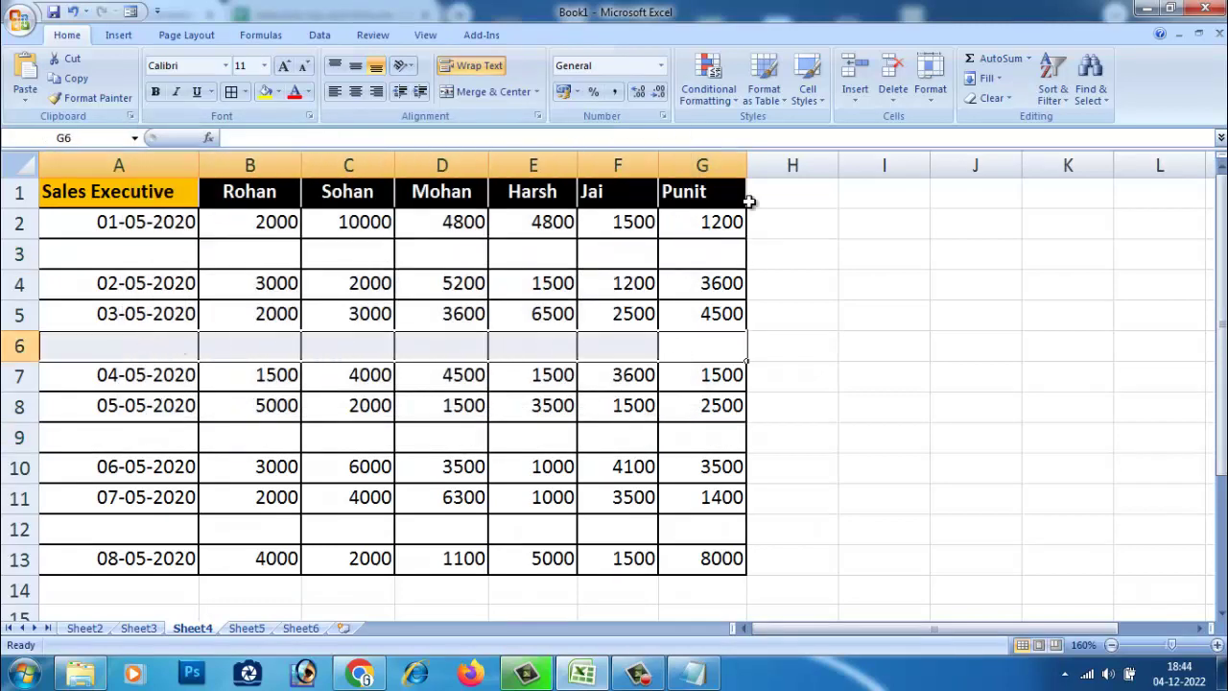
click(851, 313)
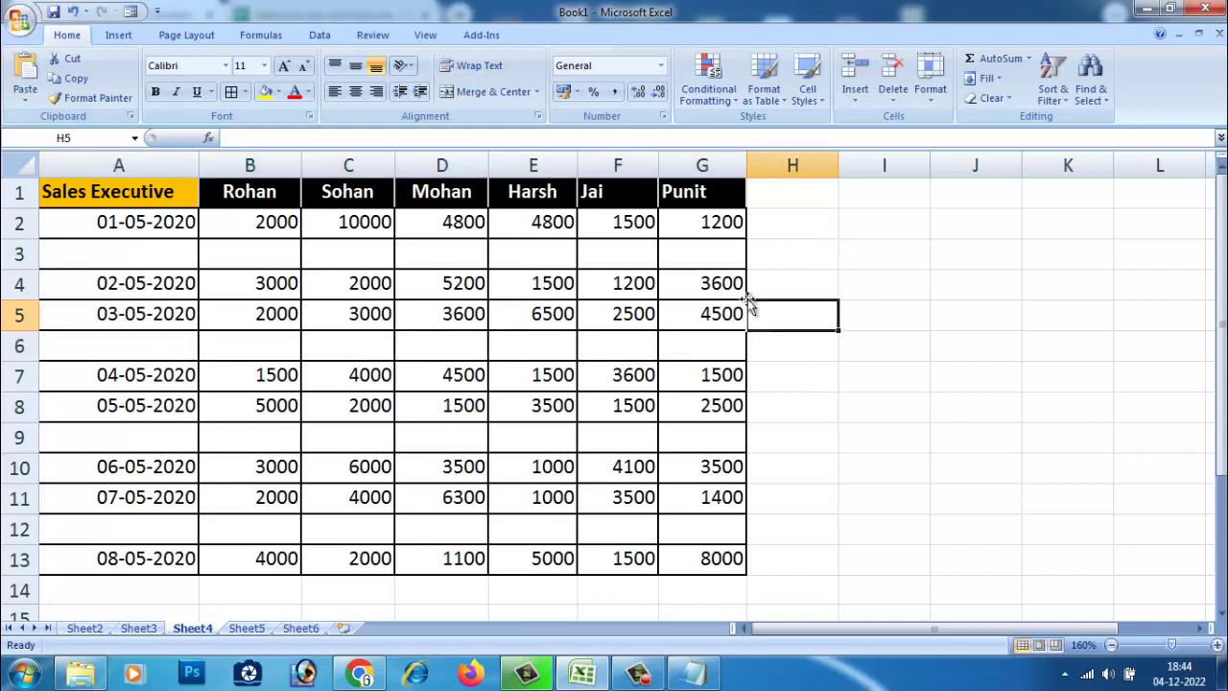
drag(707, 255, 160, 257)
click(902, 402)
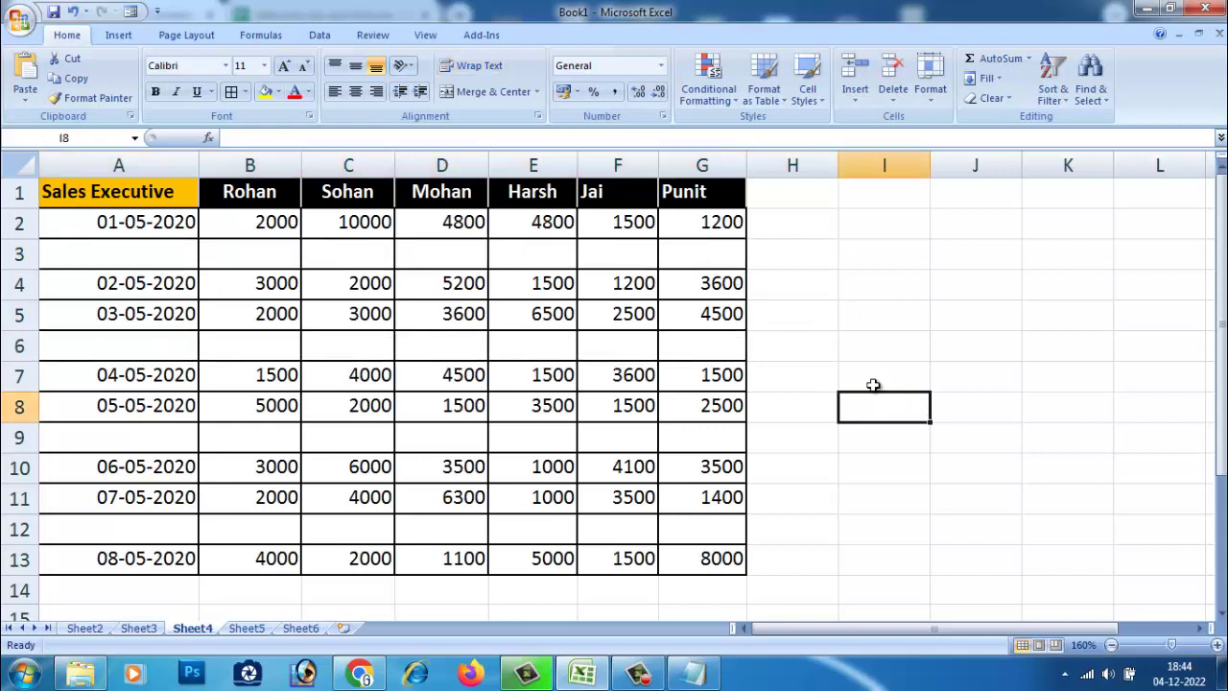
drag(63, 202, 731, 562)
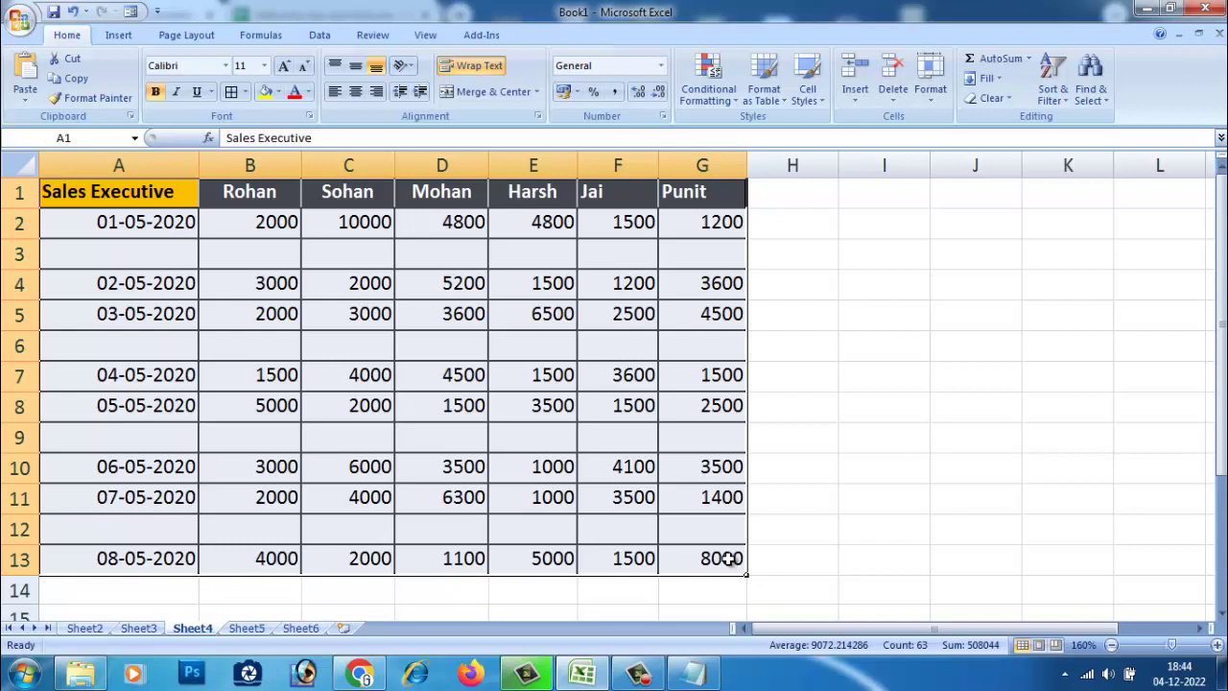
Select all blank cells in the table using Go To Special > Blanks.
key(F5)
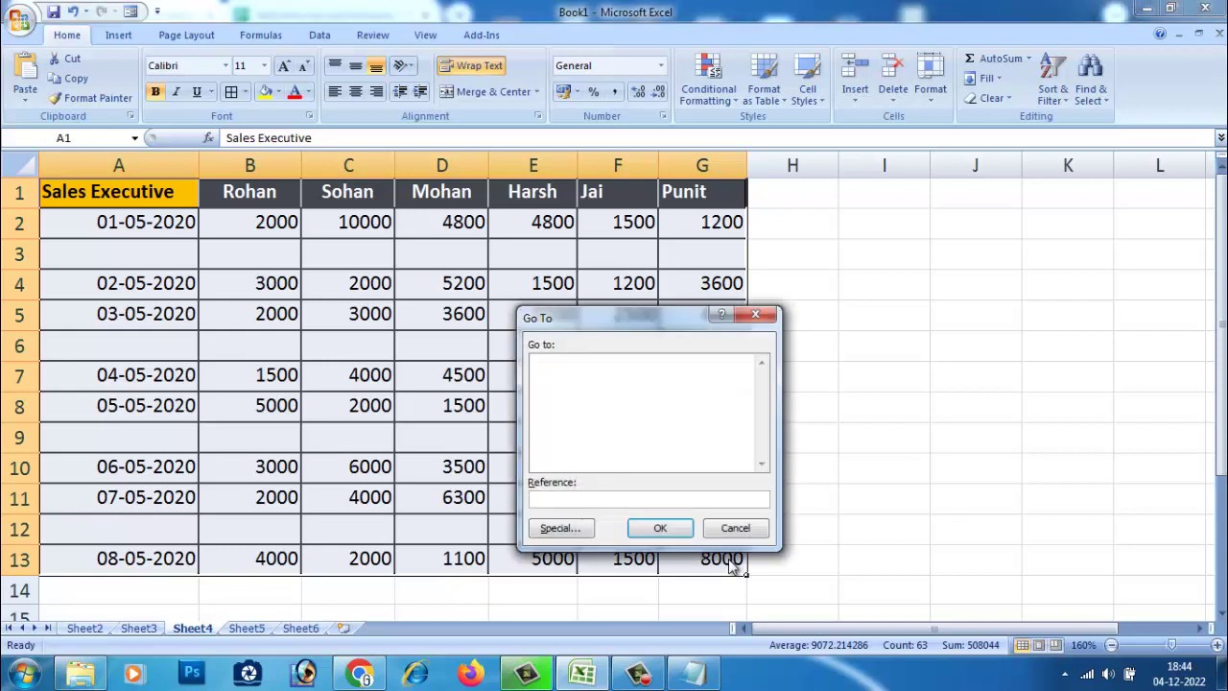
drag(631, 325, 956, 212)
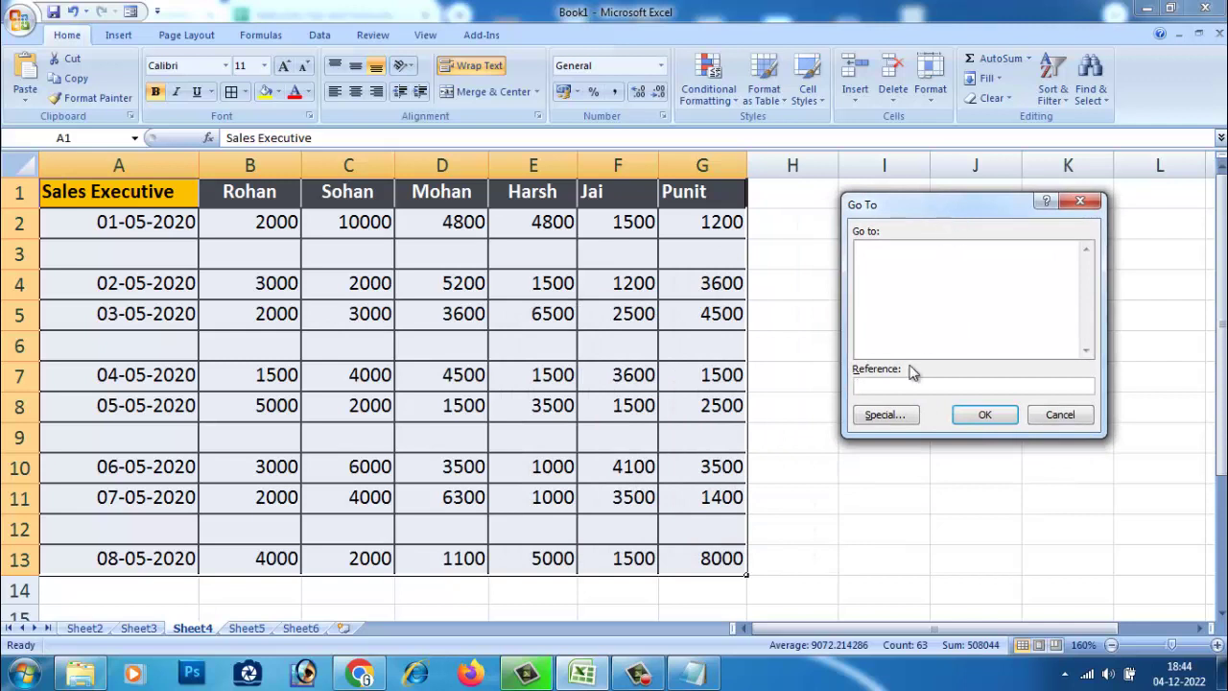
click(884, 416)
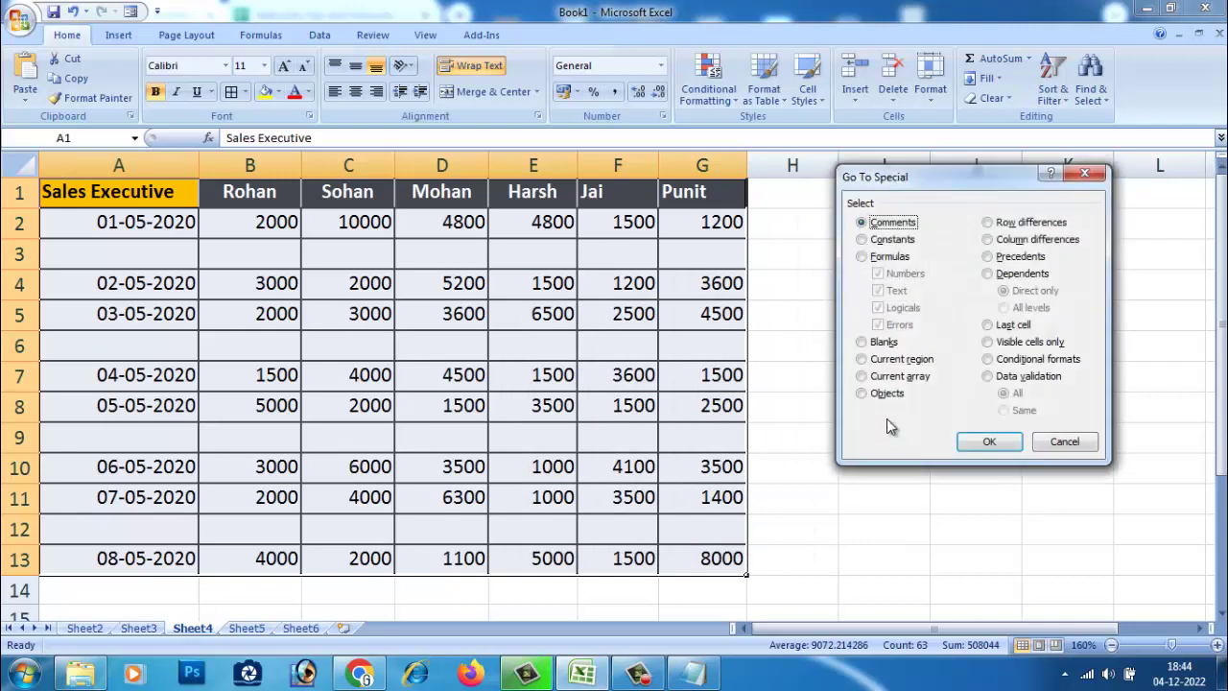
click(885, 344)
click(988, 442)
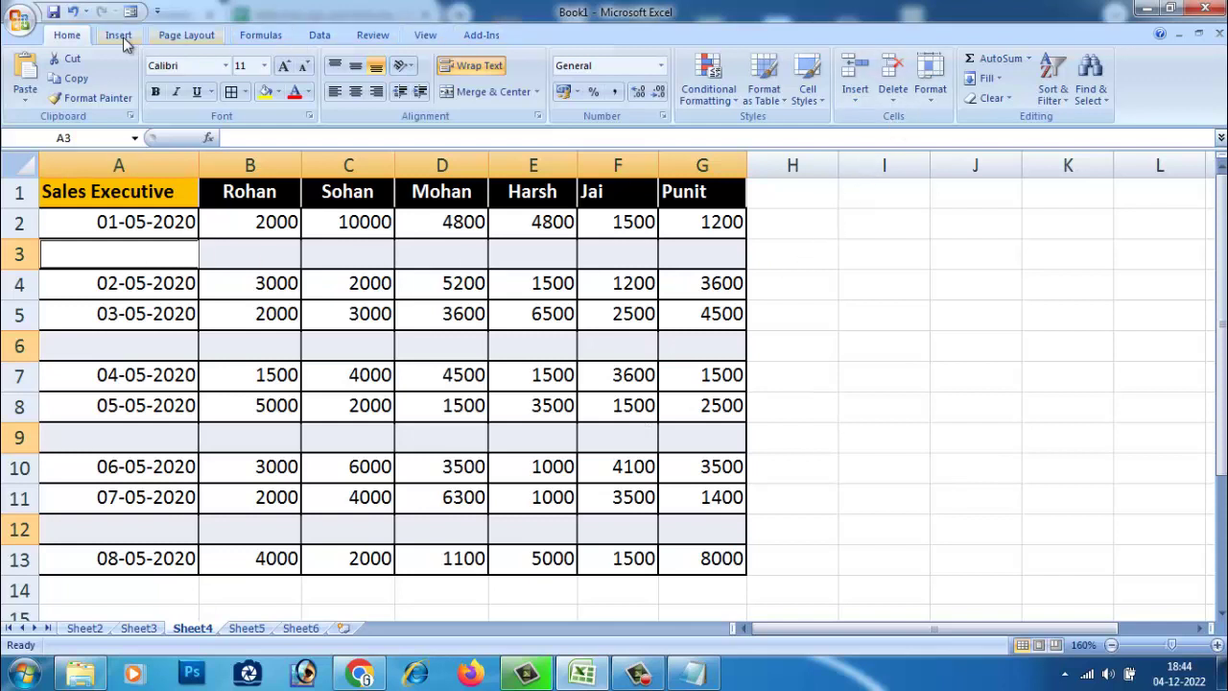
Delete the sheet rows holding the selected blanks.
click(893, 100)
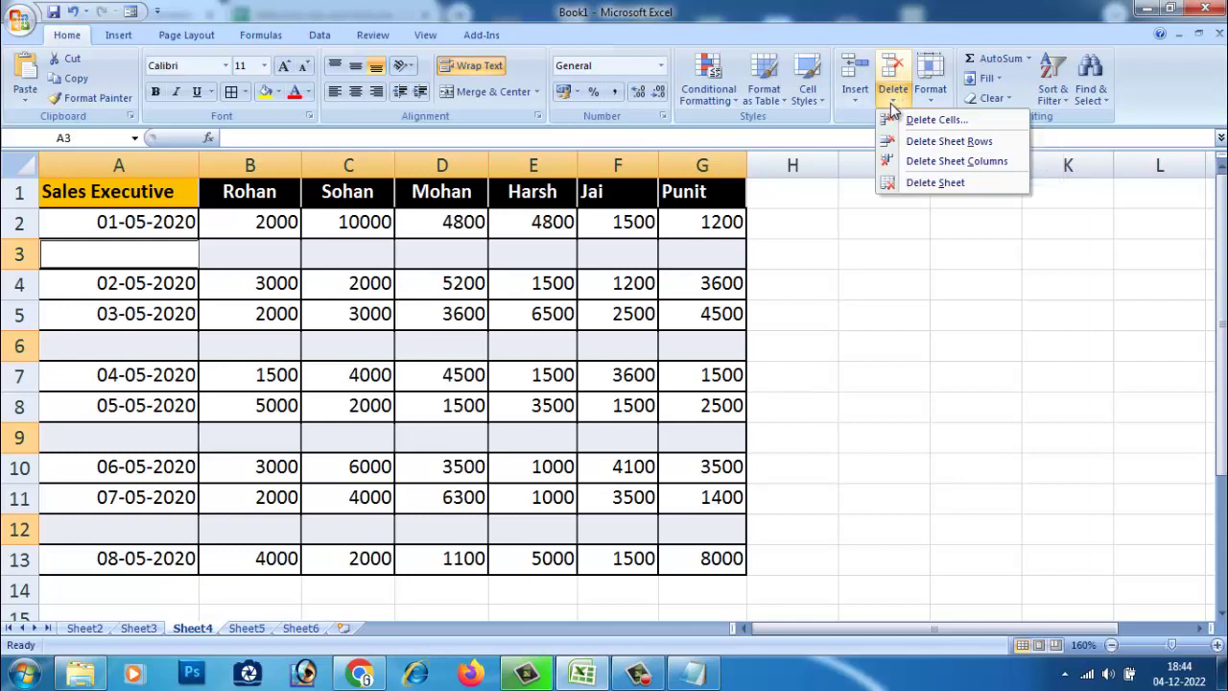
click(951, 142)
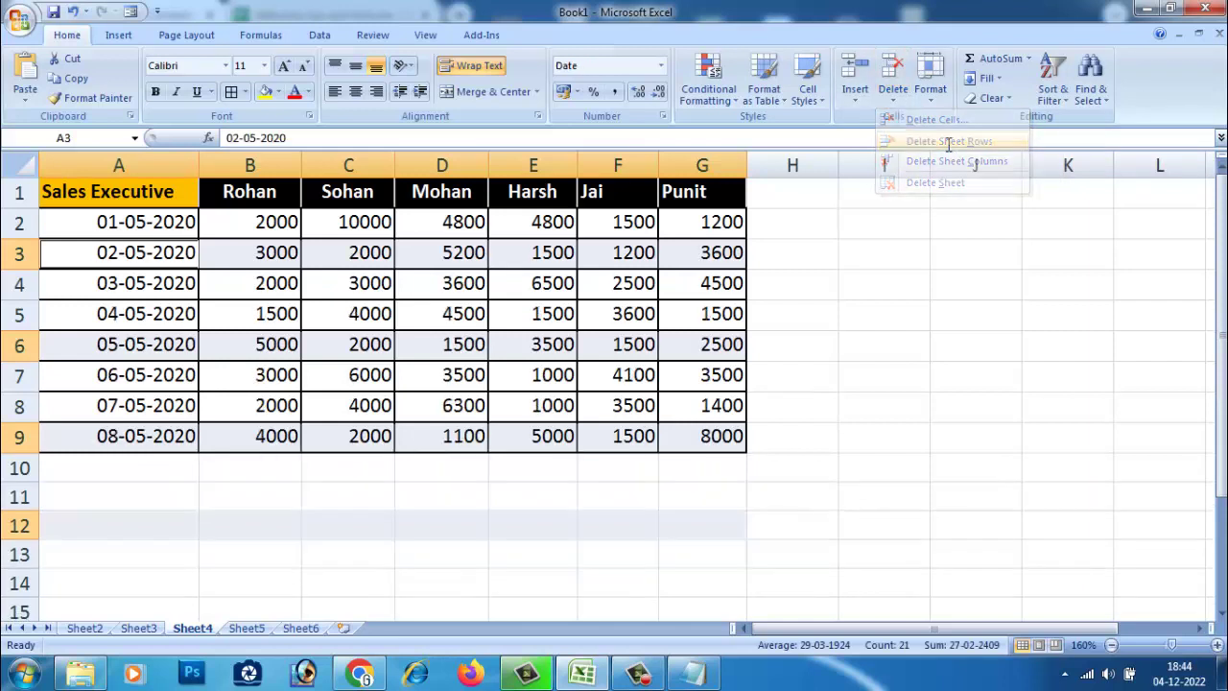
click(851, 403)
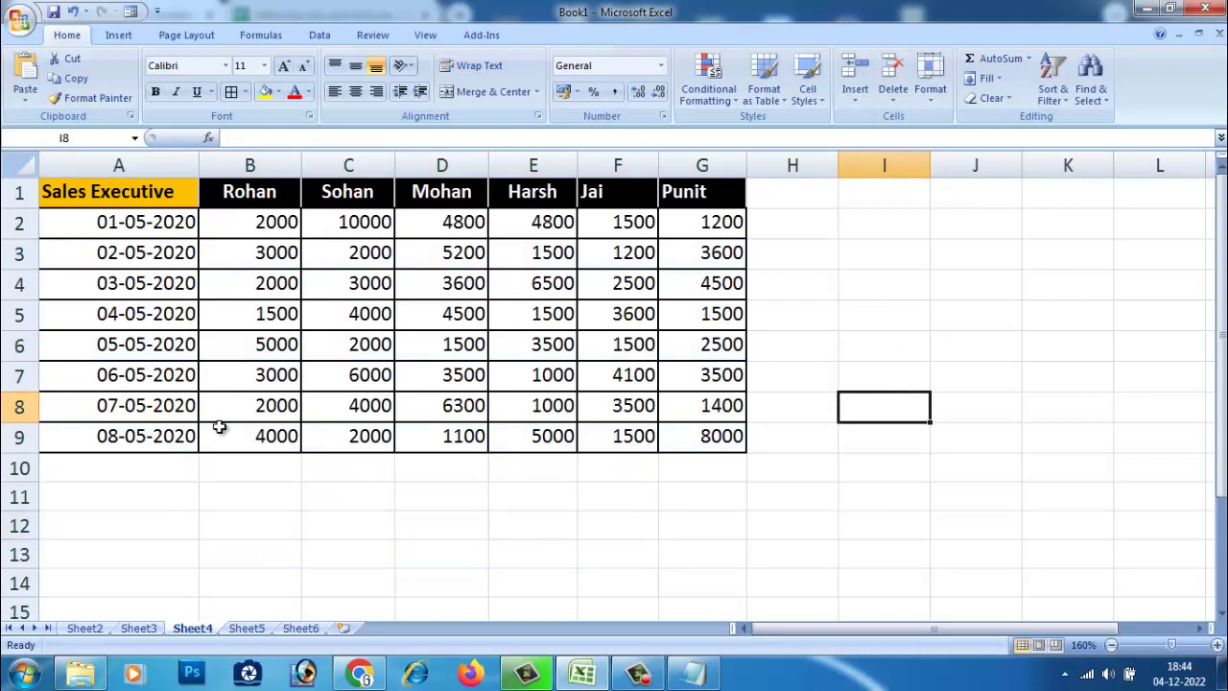
click(238, 468)
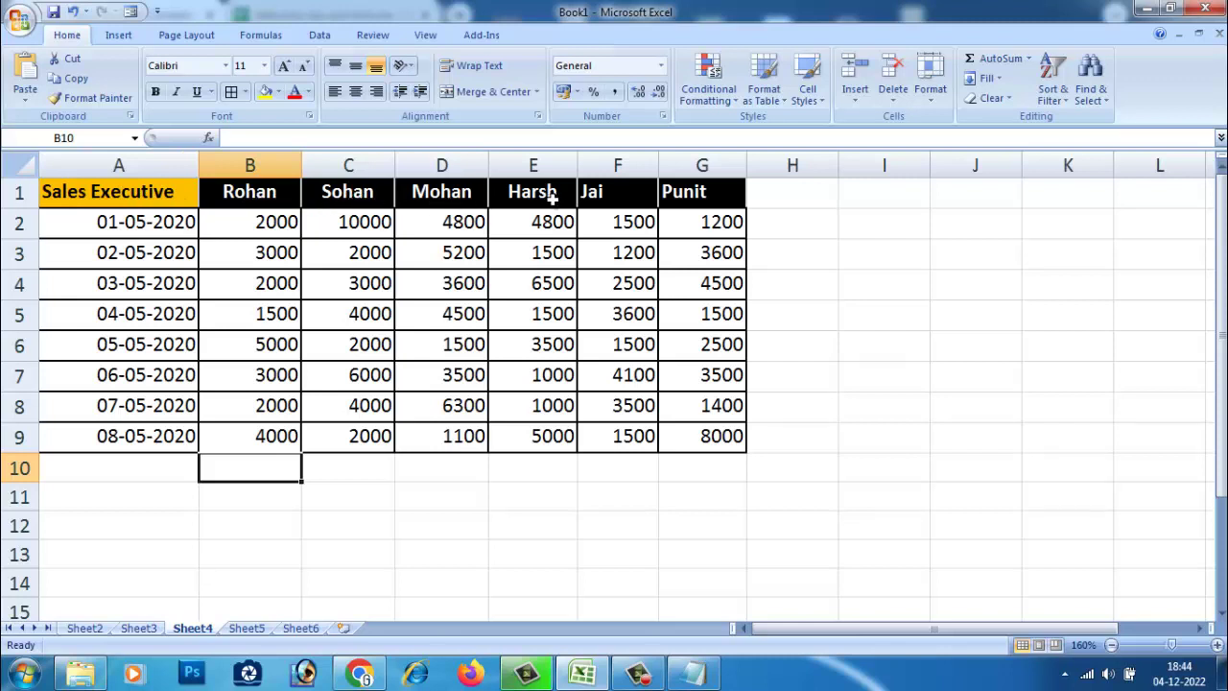
Select A1:G9, covering the header row and all eight days of sales.
drag(730, 197, 178, 200)
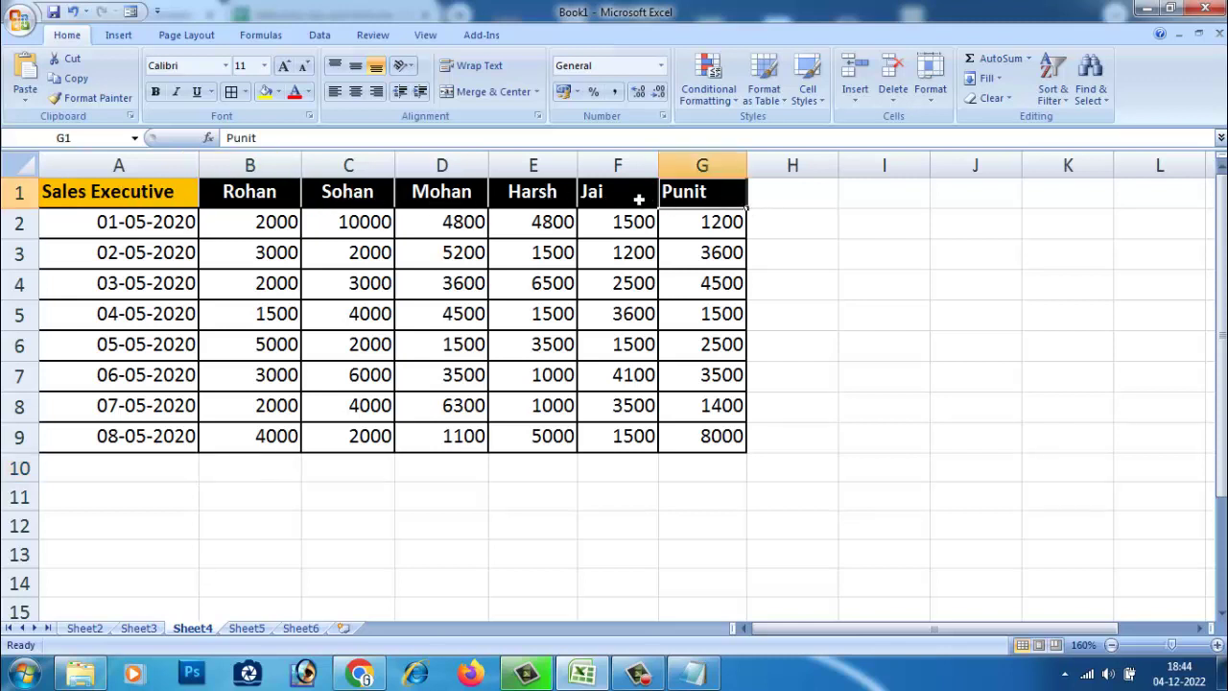
click(833, 284)
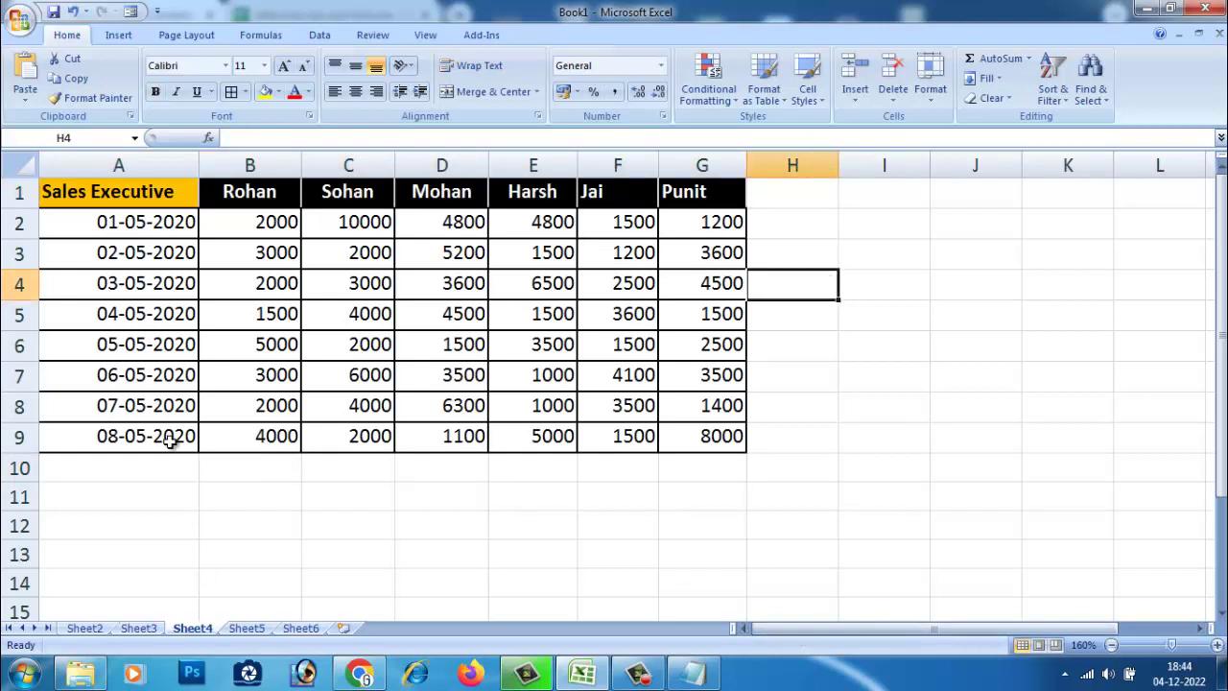
click(195, 494)
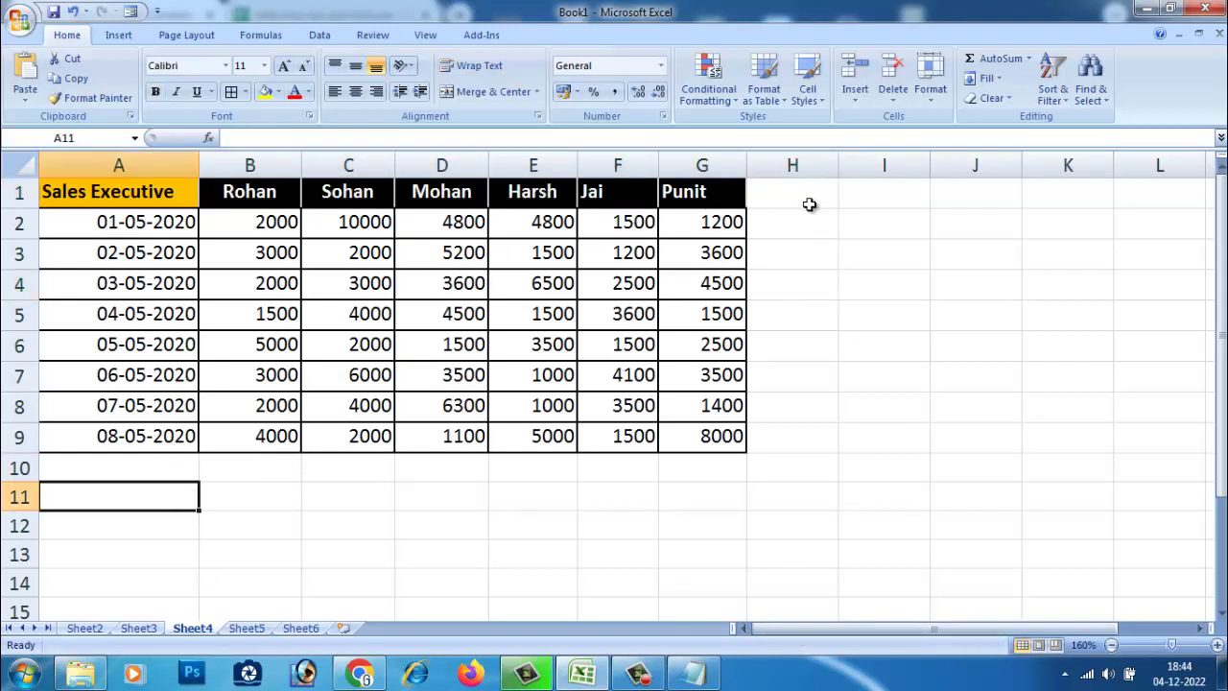
drag(878, 192, 881, 496)
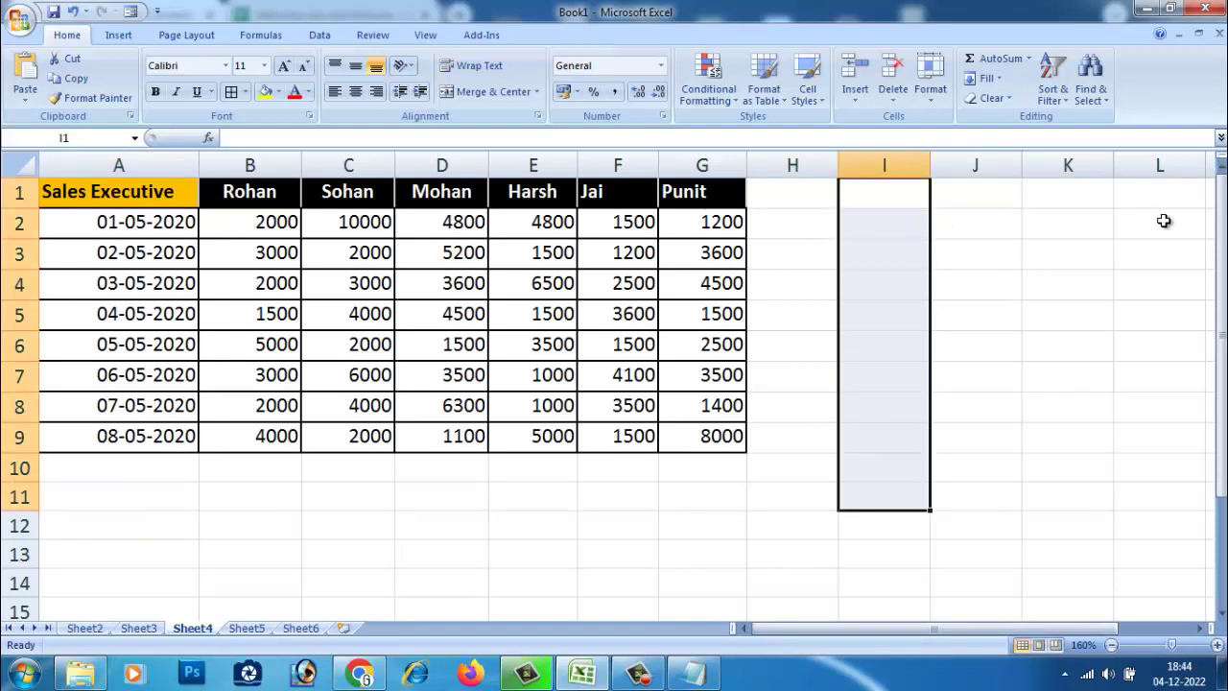
click(442, 523)
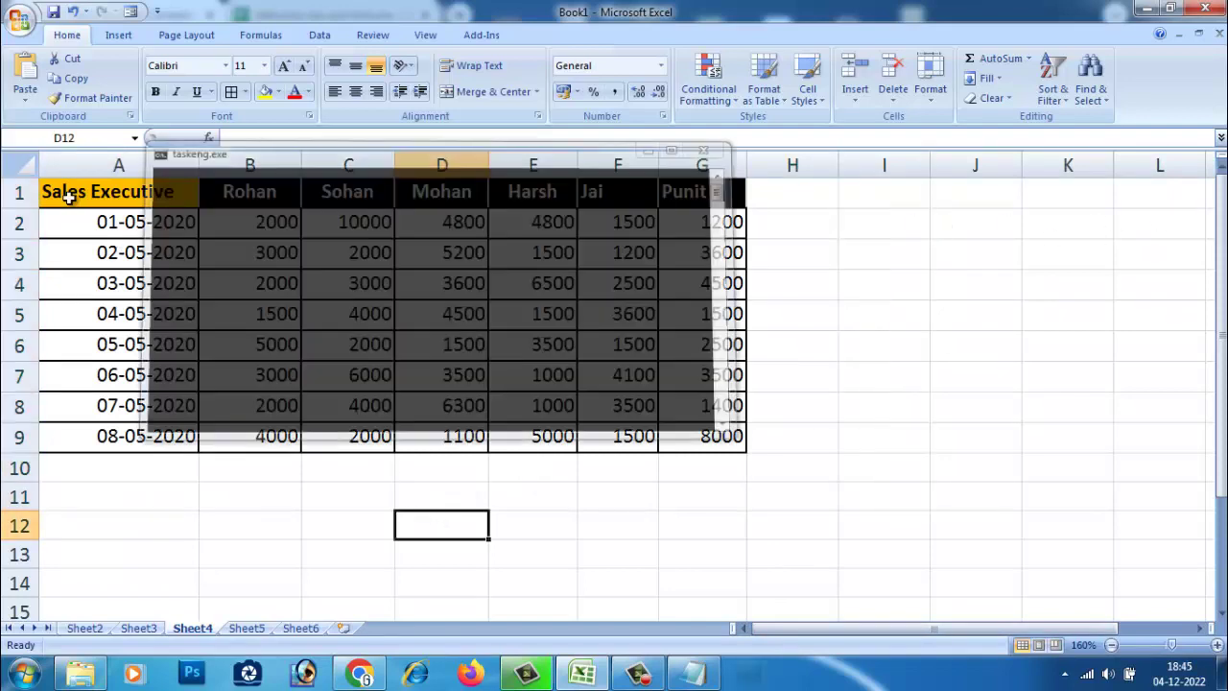
mouse_move(54, 192)
mouse_down()
mouse_move(453, 291)
mouse_move(708, 436)
mouse_move(718, 455)
mouse_up()
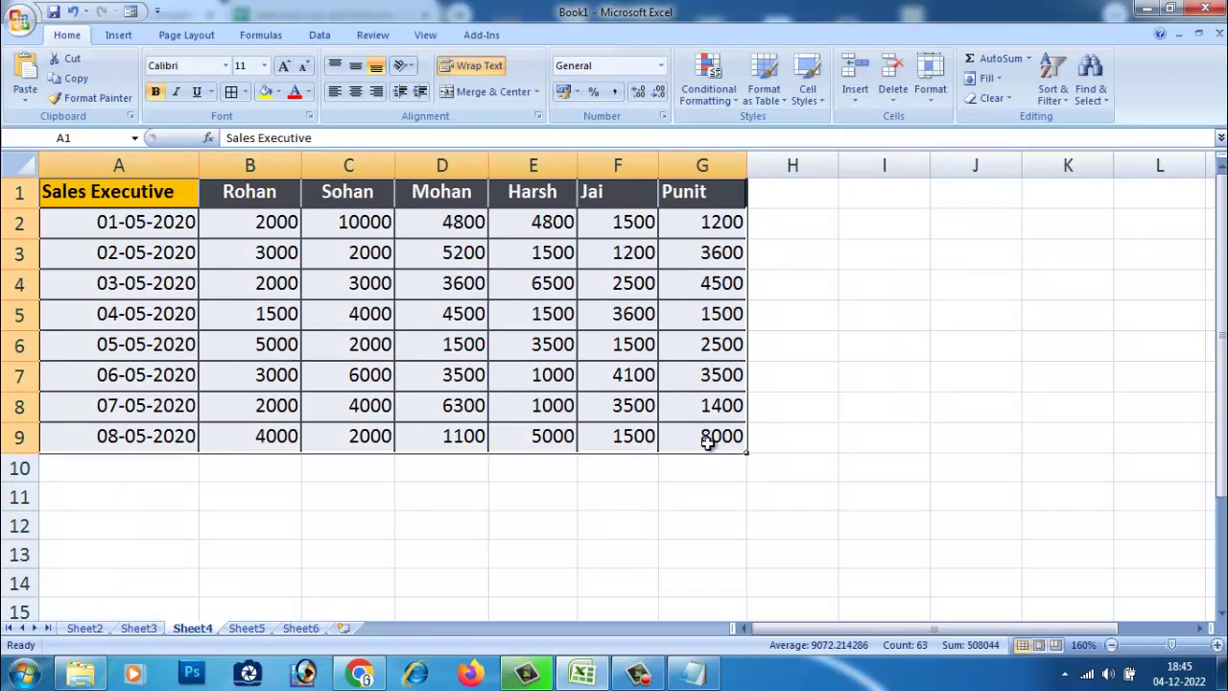
Copy A1:G9 and paste it transposed at I1, with executives down column I and dates across row 1.
click(80, 81)
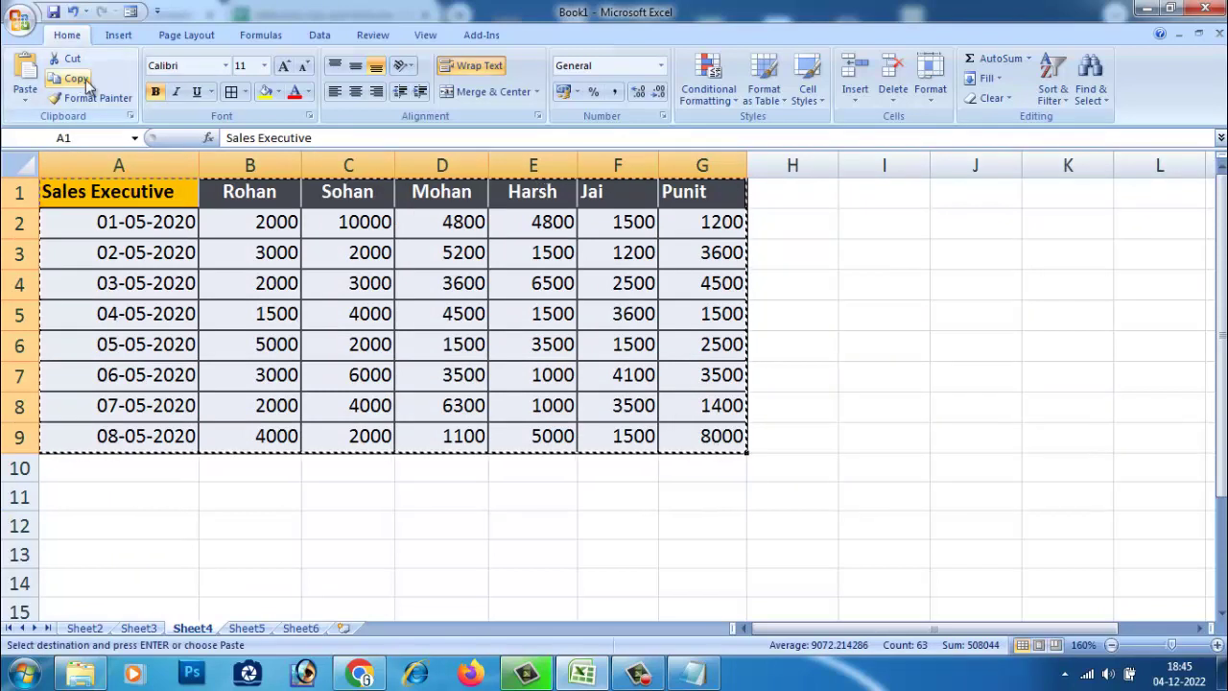
drag(888, 629, 921, 624)
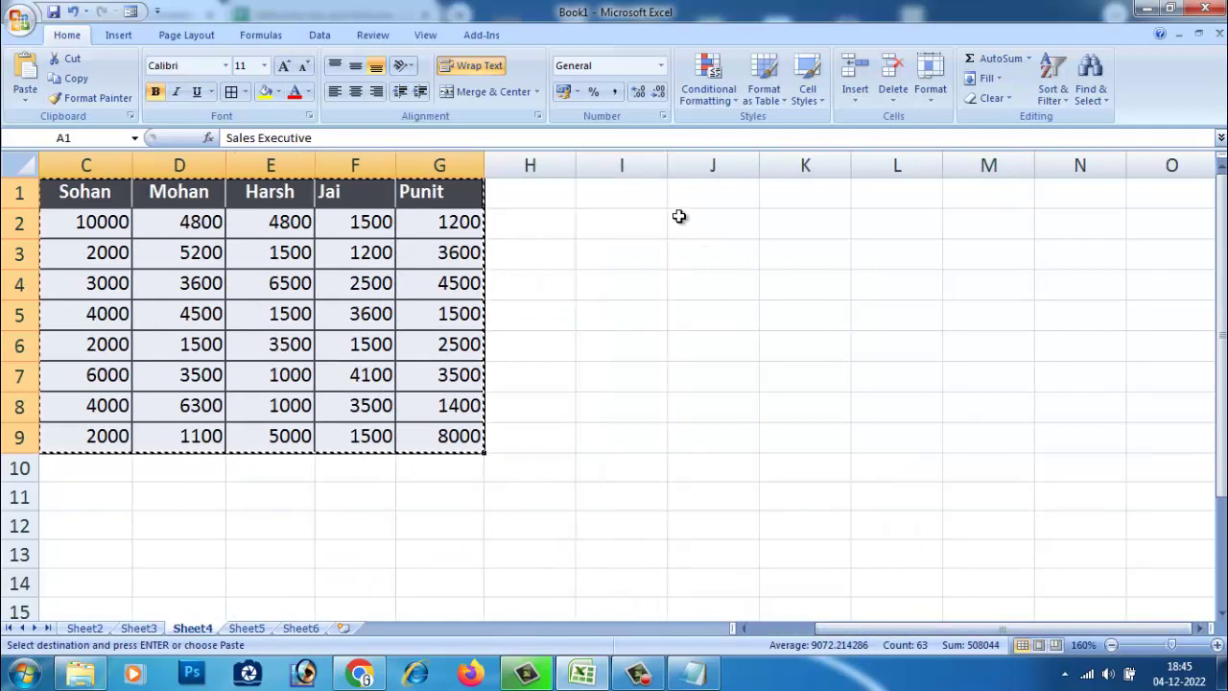
click(631, 203)
right_click(632, 201)
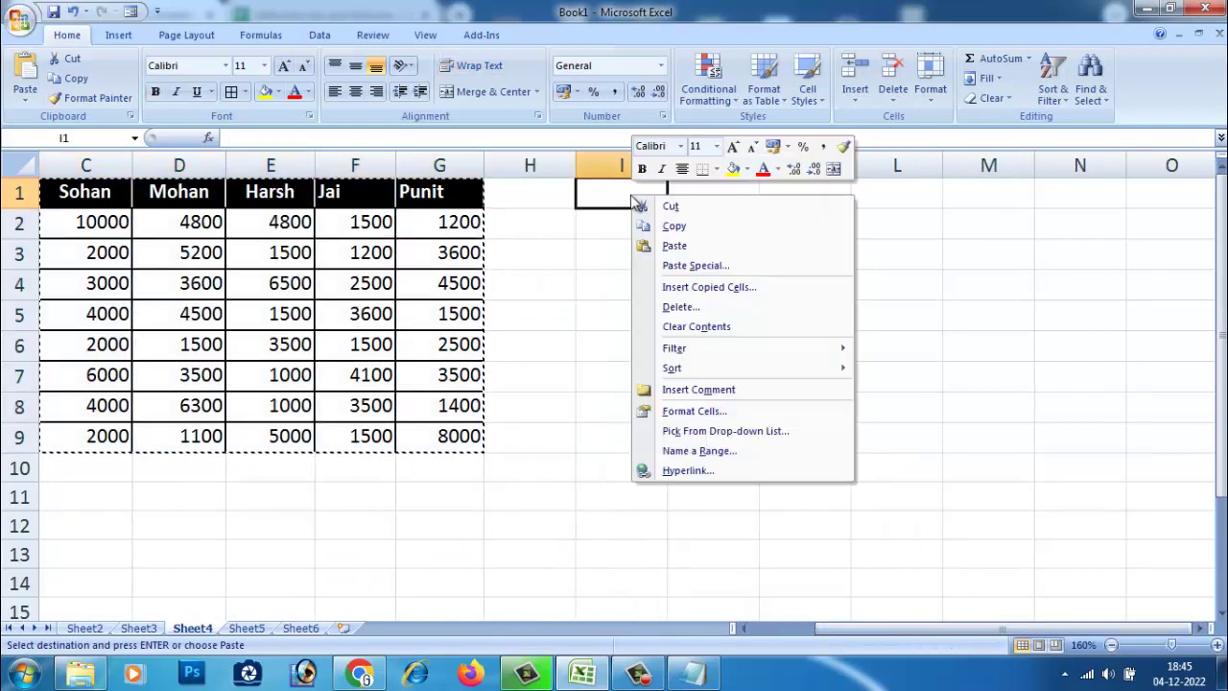
click(687, 266)
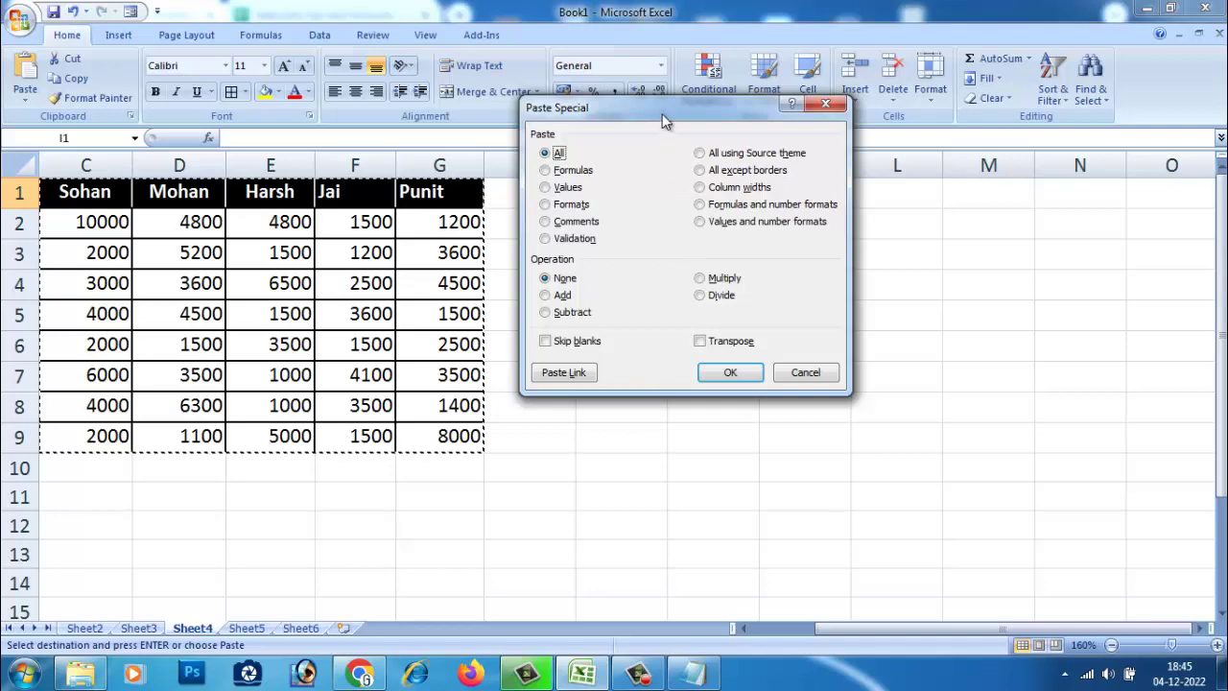
drag(660, 114, 451, 223)
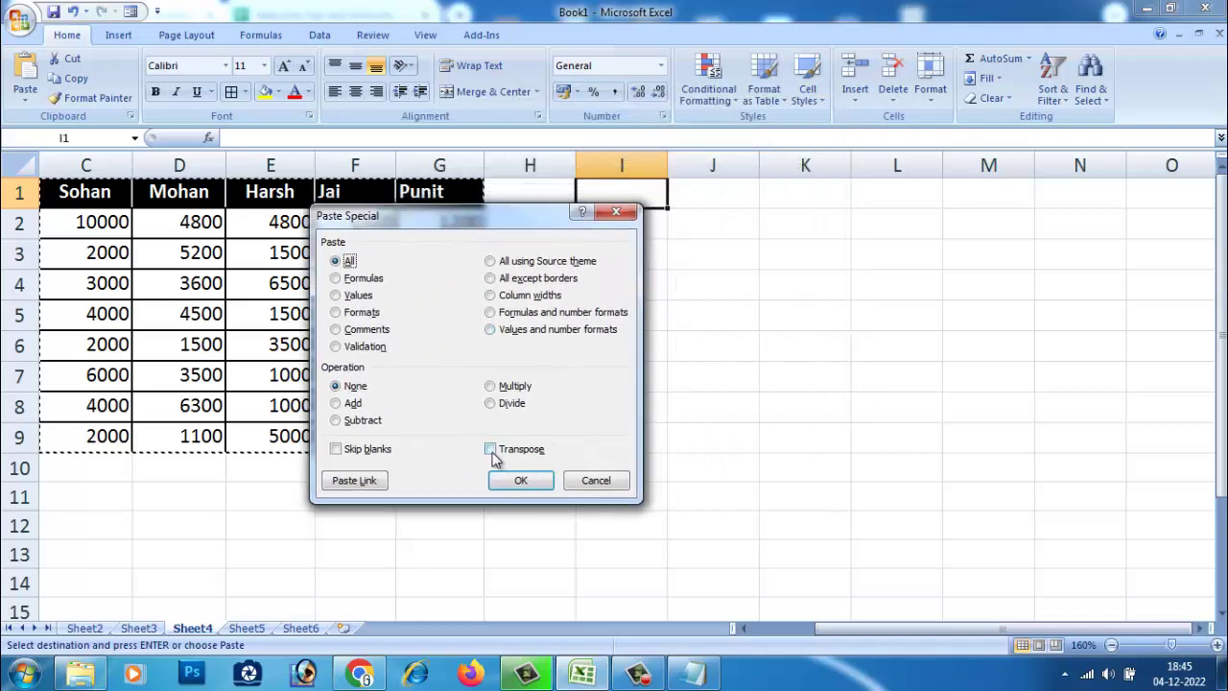
click(492, 450)
click(520, 480)
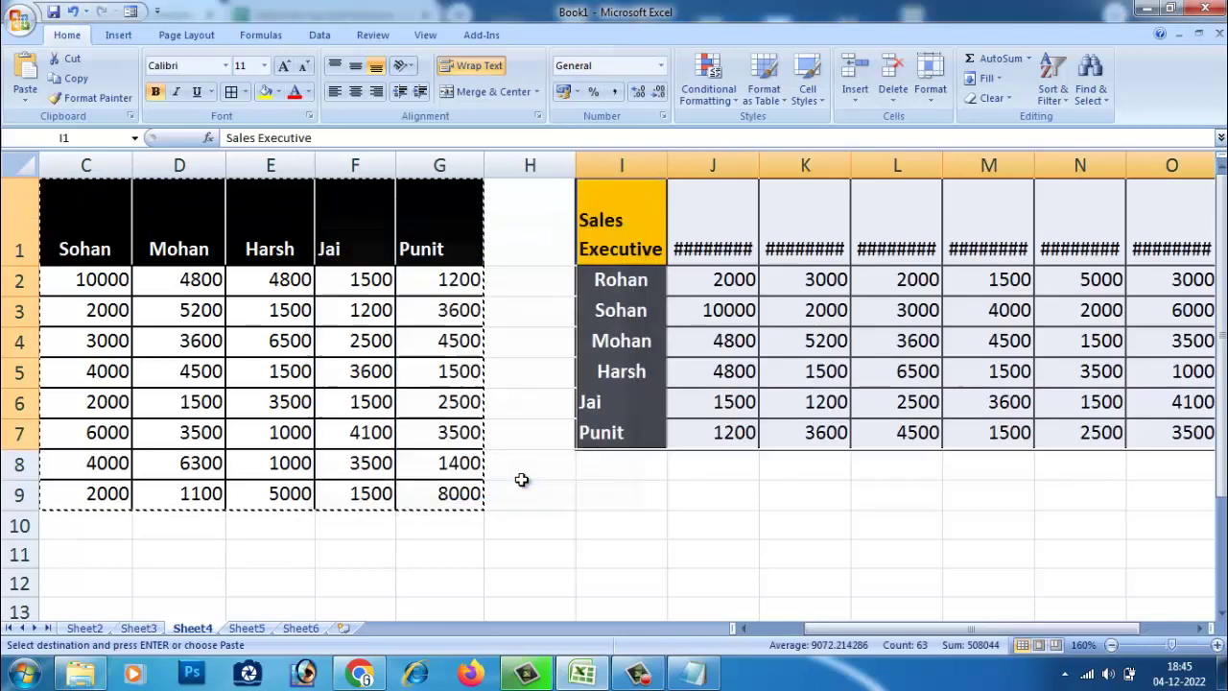
click(696, 534)
AutoFit the widths of columns I1:Q7 so dates 01-05-2020 through 08-05-2020 show in full.
drag(851, 631, 811, 638)
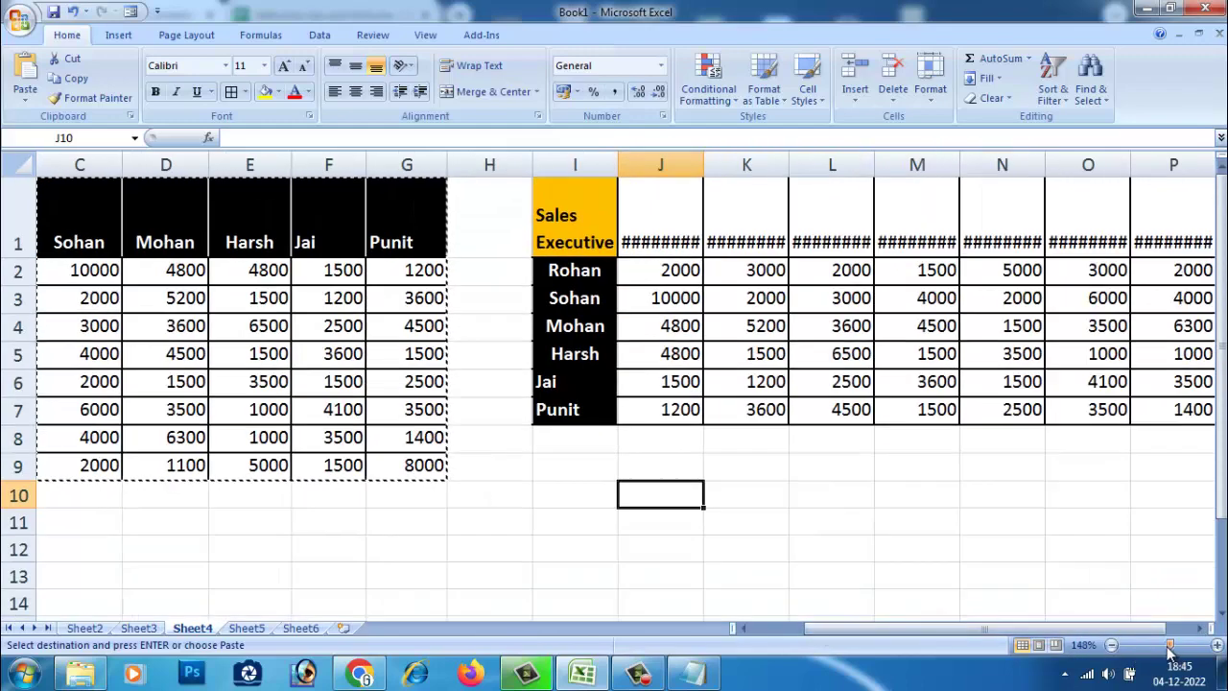
drag(1171, 648, 1163, 646)
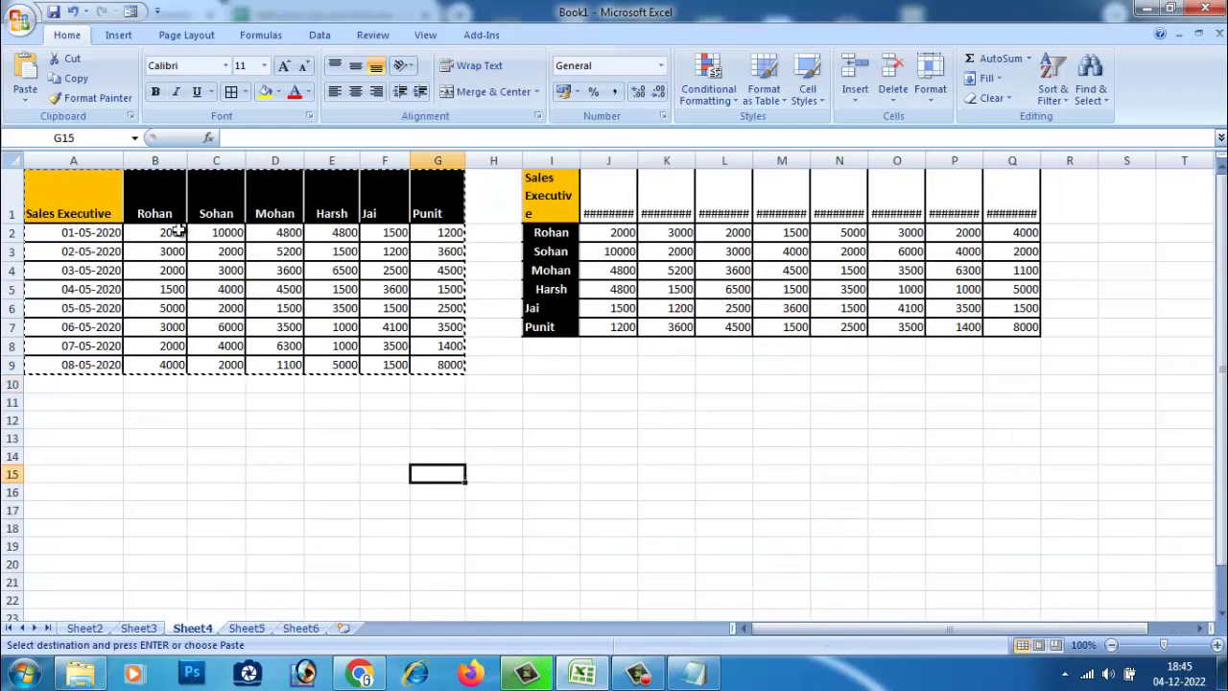
click(560, 420)
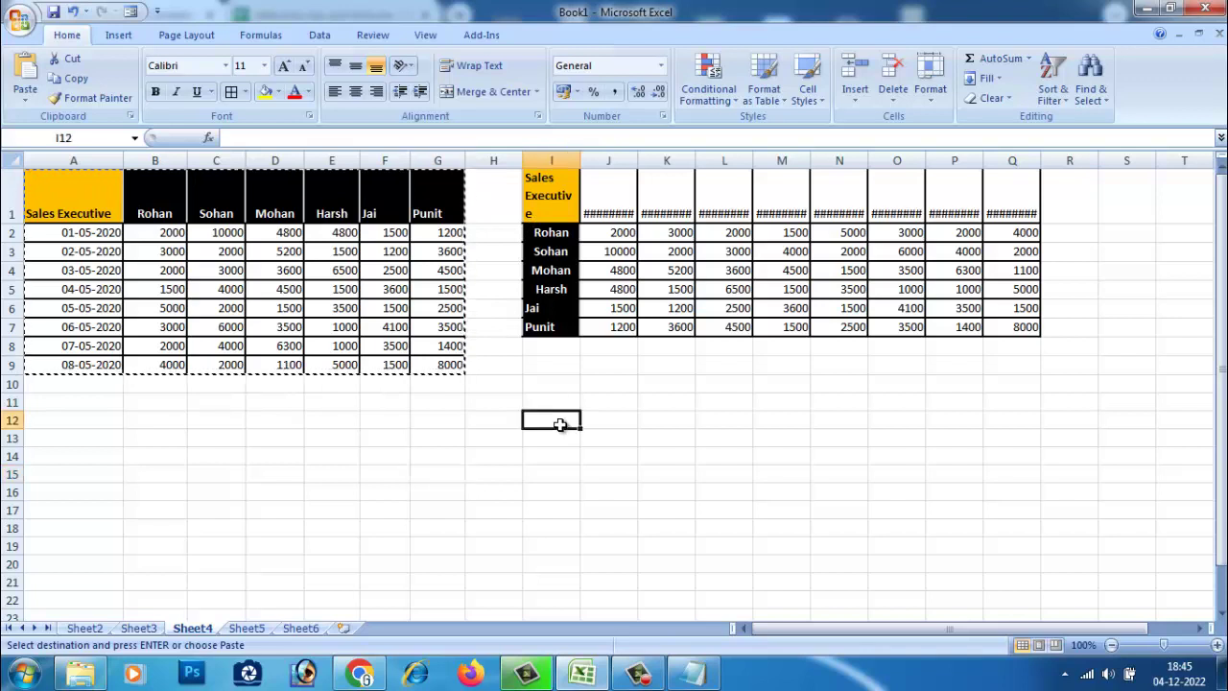
click(666, 428)
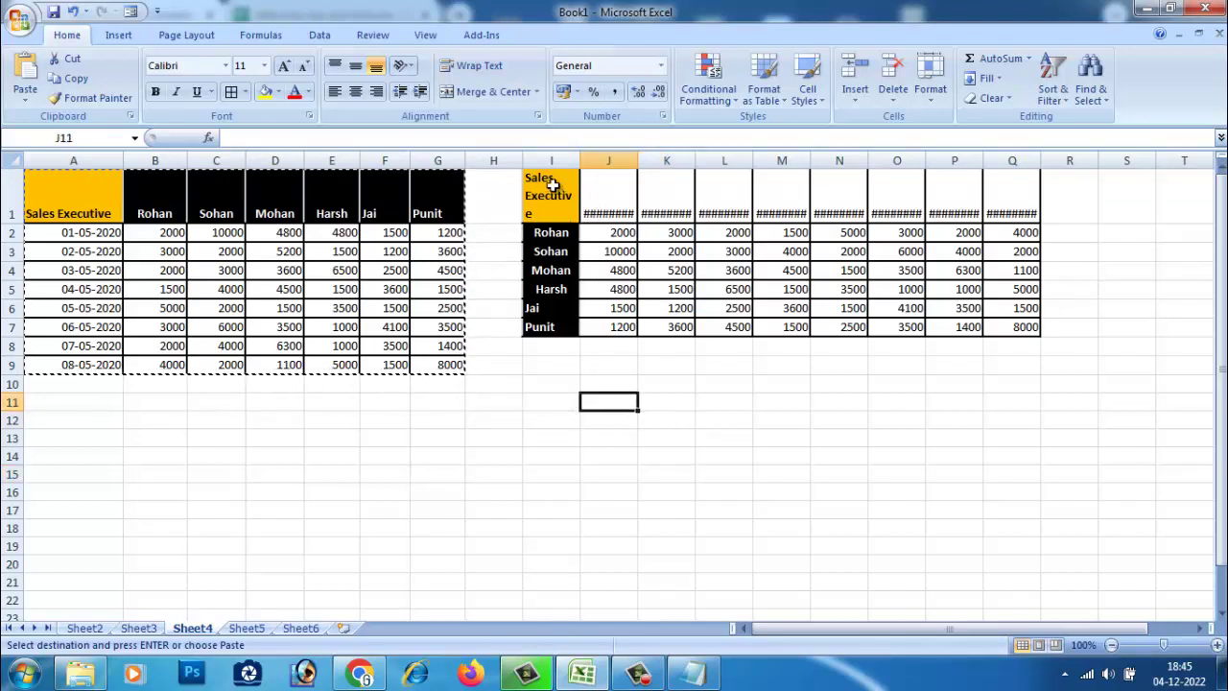
drag(548, 178, 1004, 327)
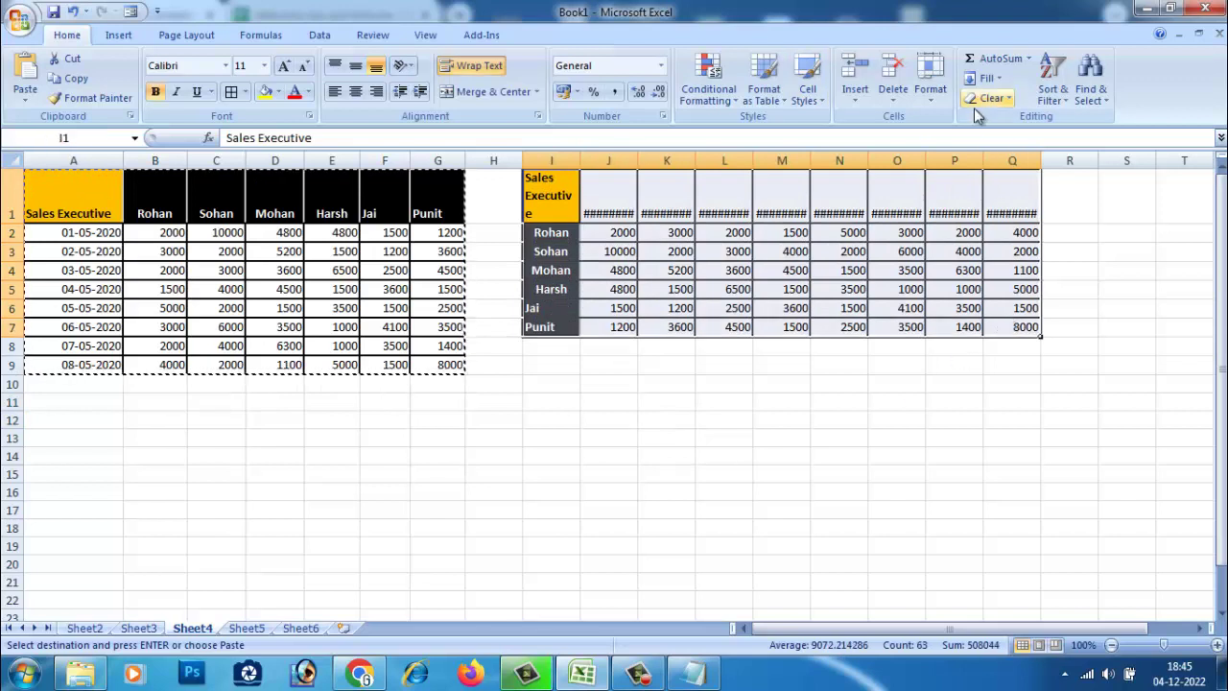
click(932, 91)
click(990, 160)
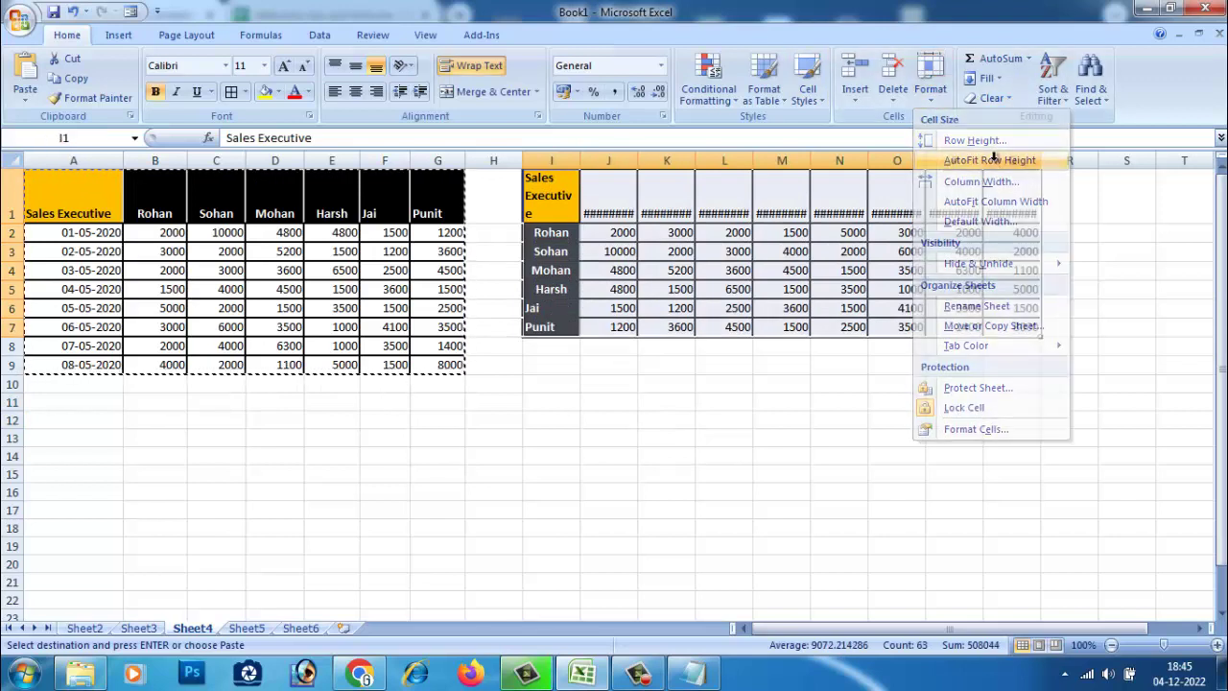
click(931, 86)
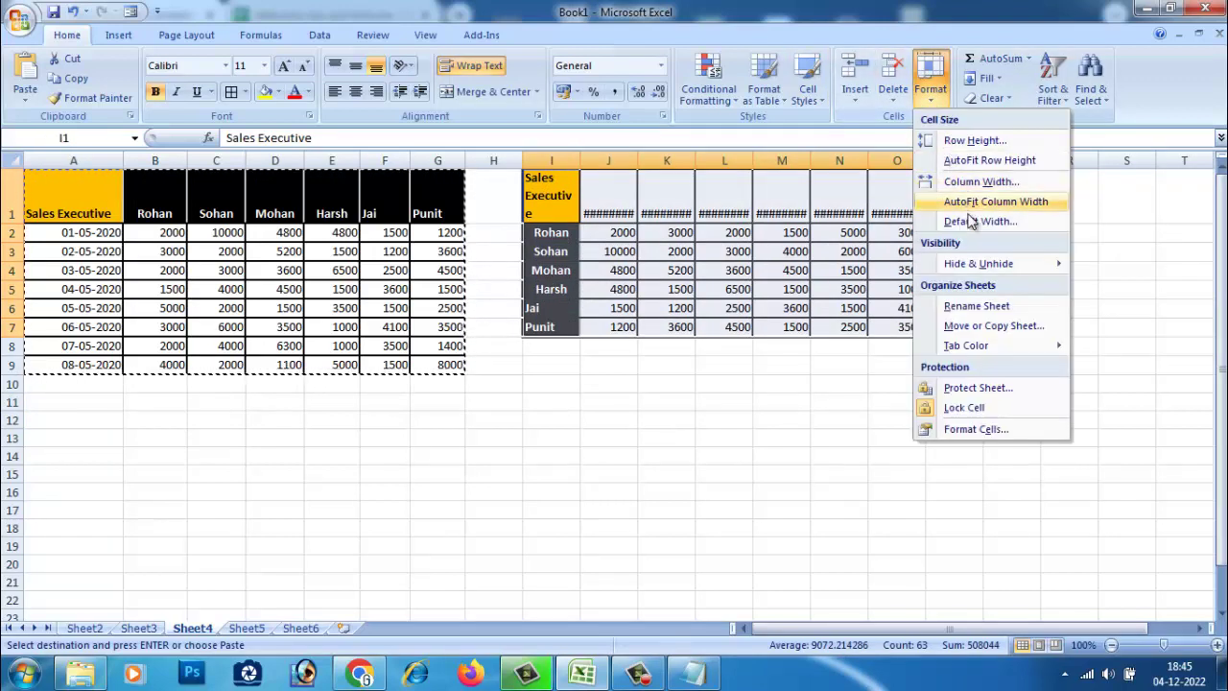
click(974, 204)
click(802, 403)
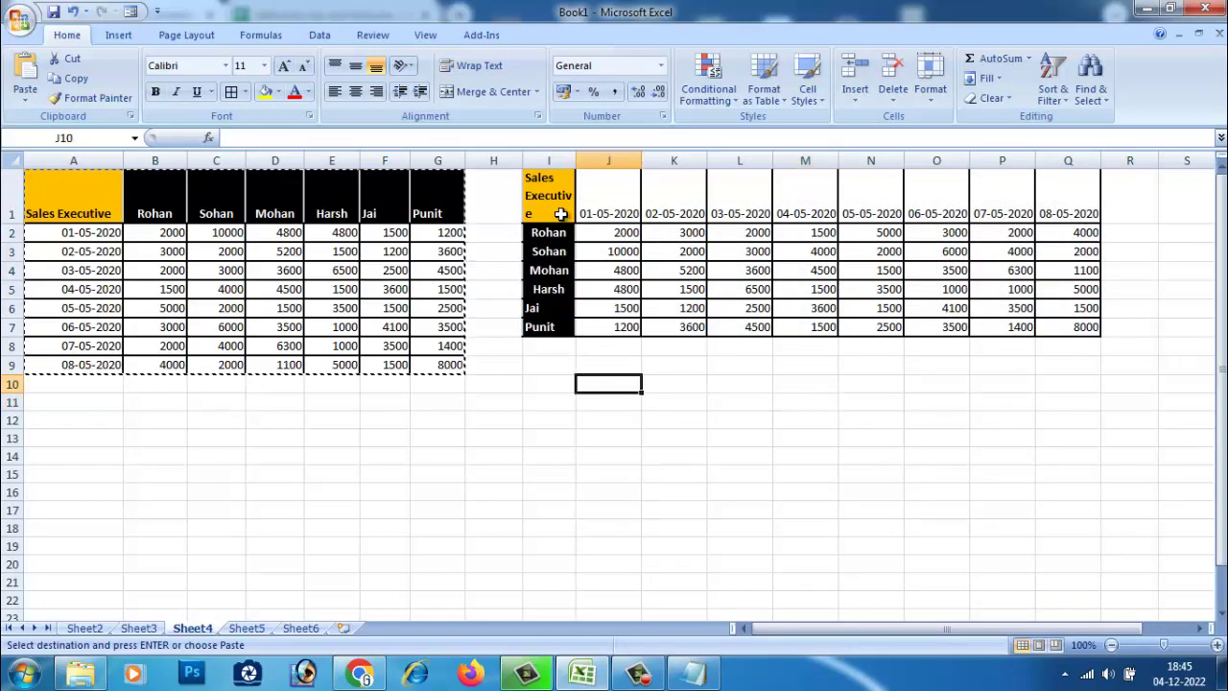
drag(549, 192, 549, 326)
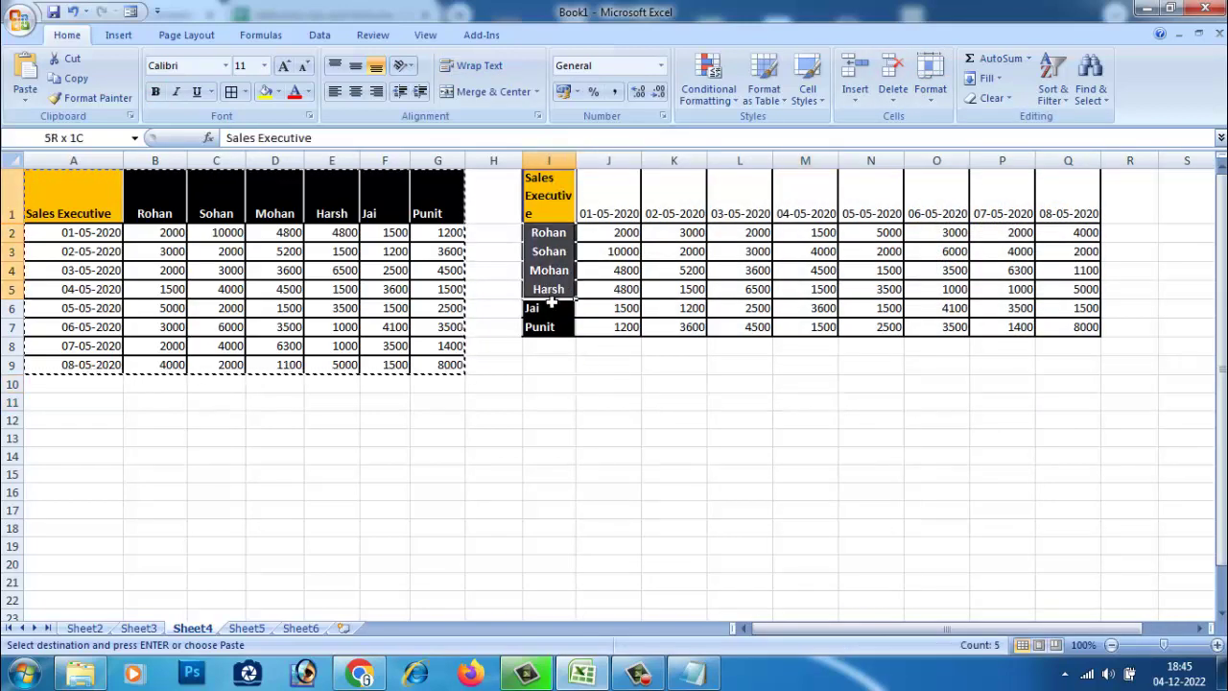
click(277, 92)
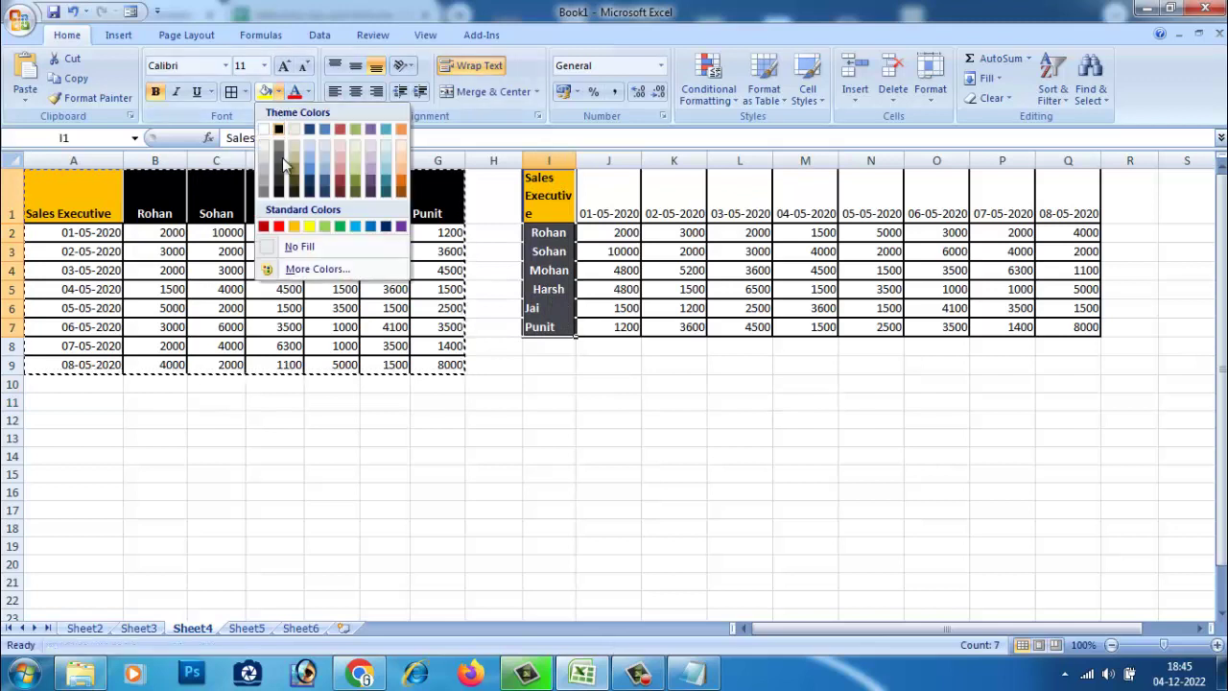
Give cells I1:I7 a yellow fill, black font, and middle and left alignment.
click(311, 228)
click(308, 92)
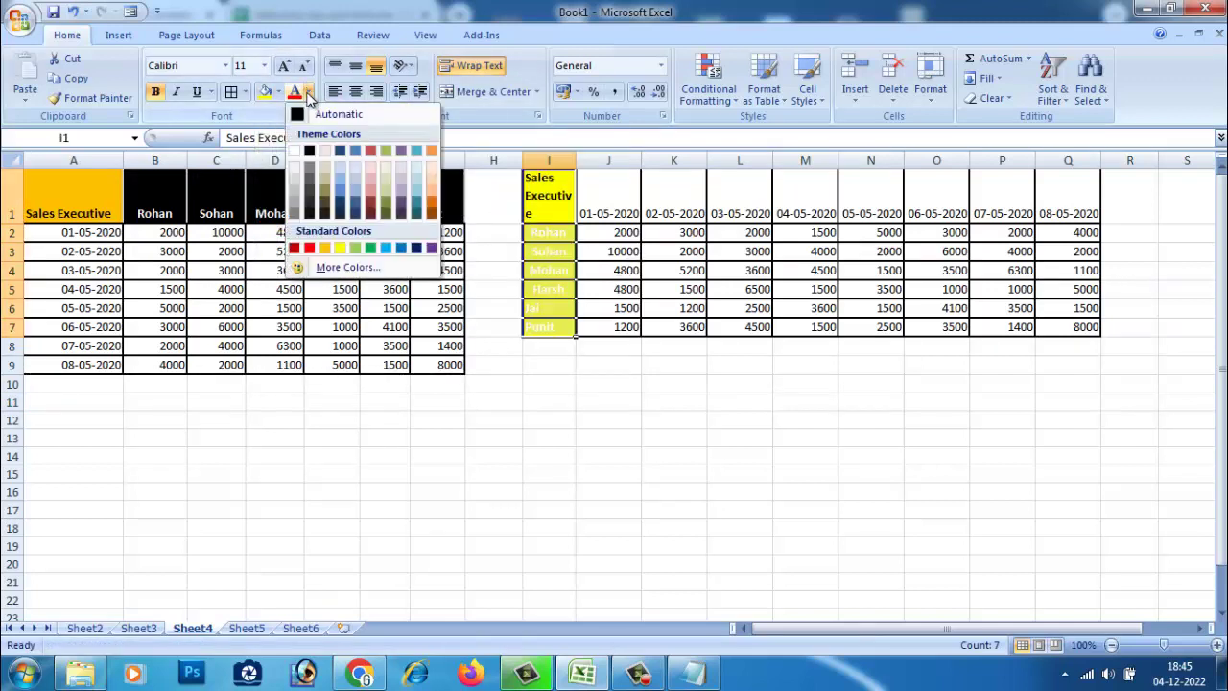
click(310, 154)
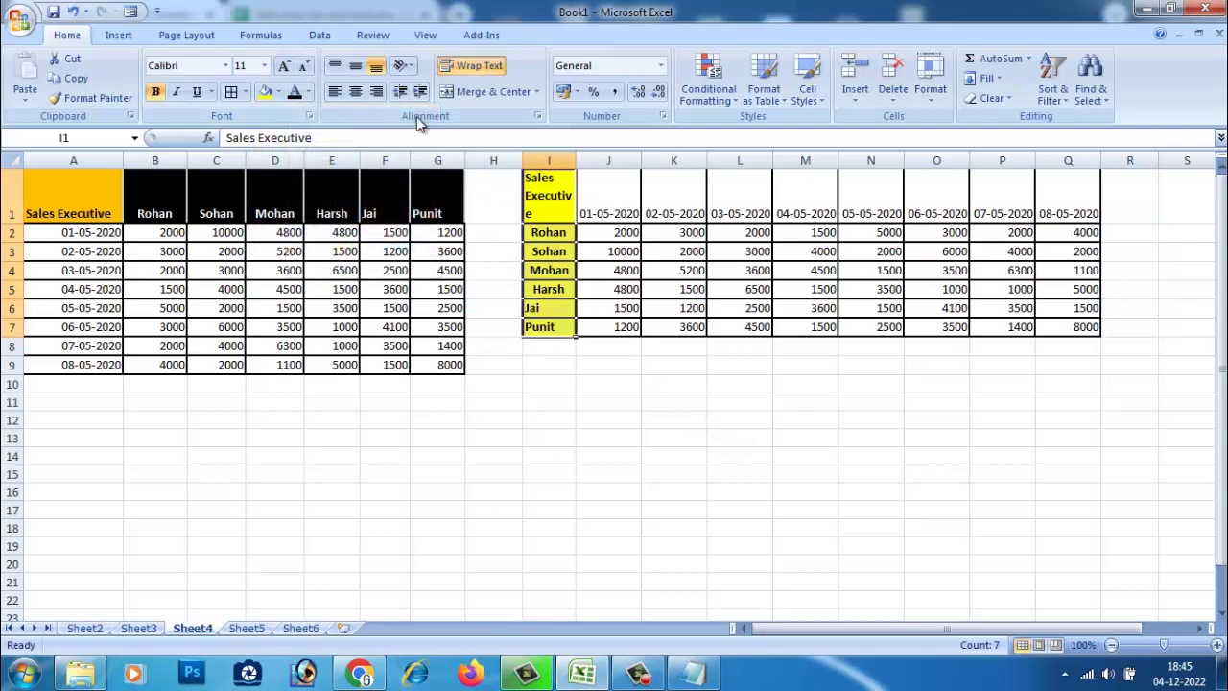
click(356, 91)
click(355, 66)
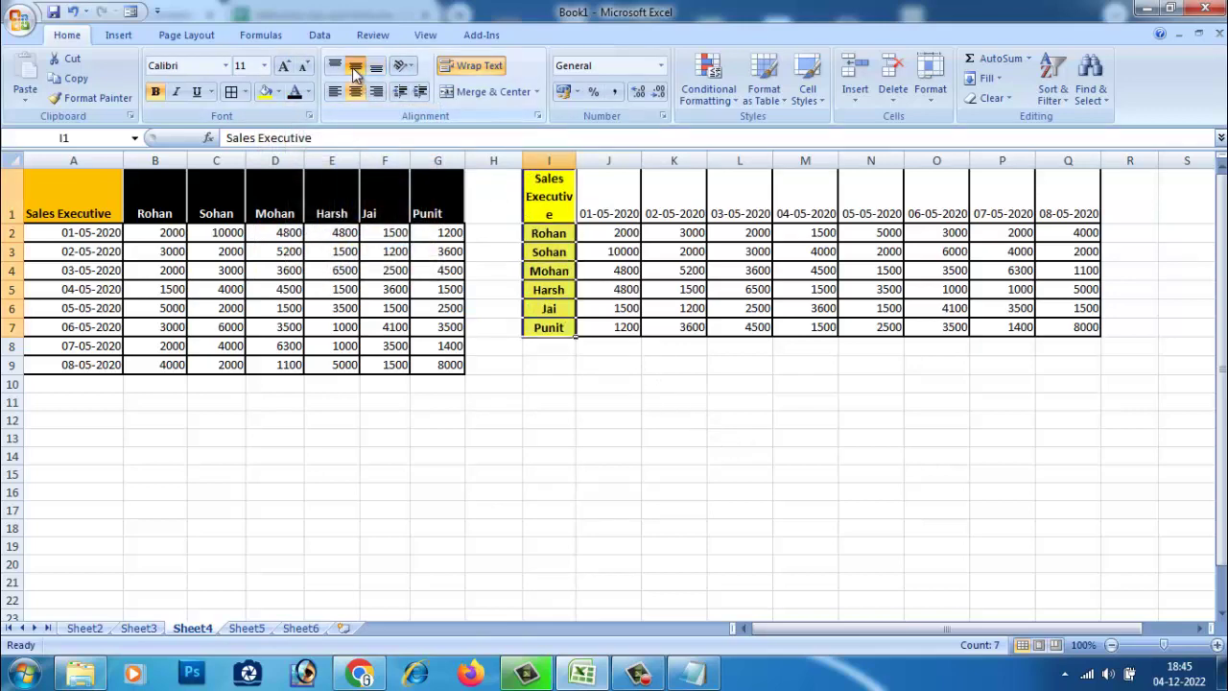
click(335, 91)
click(608, 383)
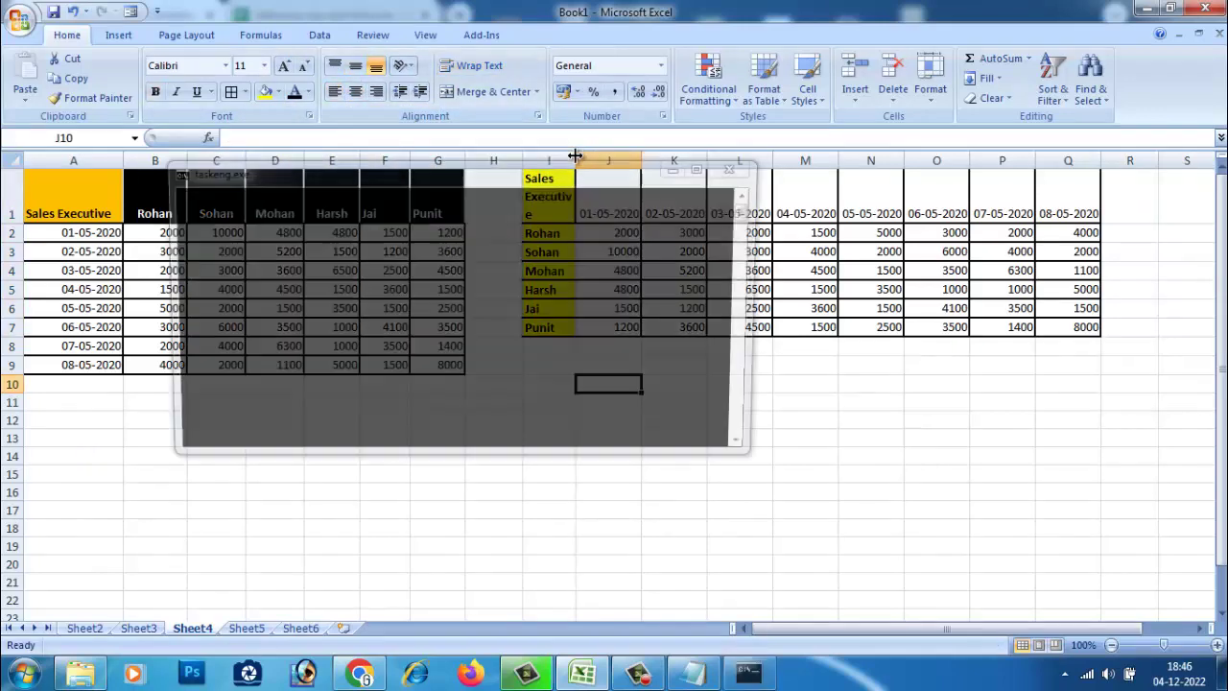
Widen column I to fit 'Sales Executive' on one line and reduce row 1's height.
drag(576, 159, 624, 158)
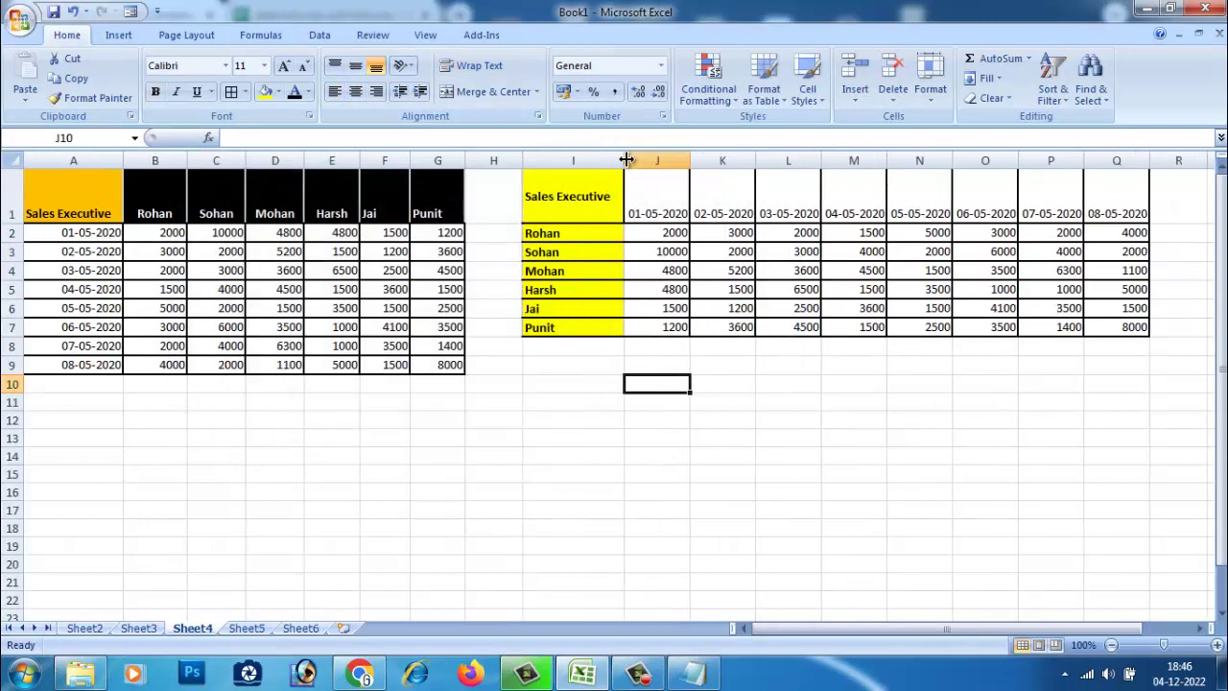
click(763, 420)
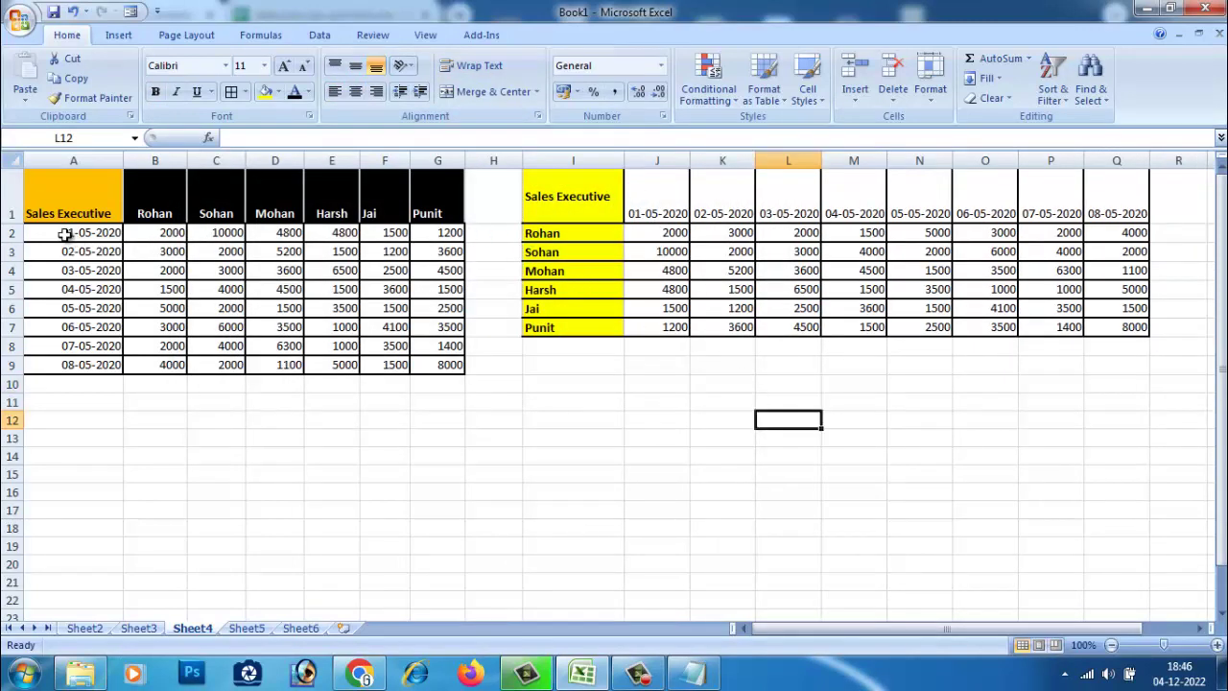
mouse_move(26, 222)
mouse_down()
mouse_move(26, 190)
mouse_move(14, 204)
mouse_up()
click(668, 410)
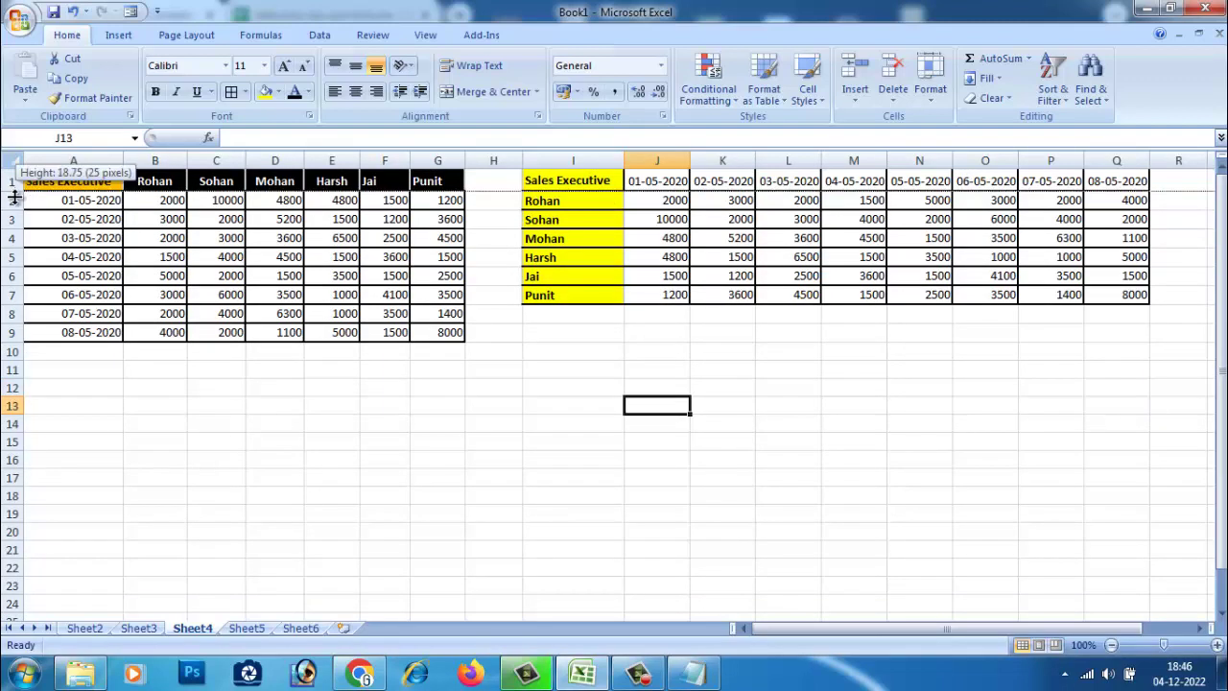
Select the whole transposed table from I1 to Q7.
click(727, 237)
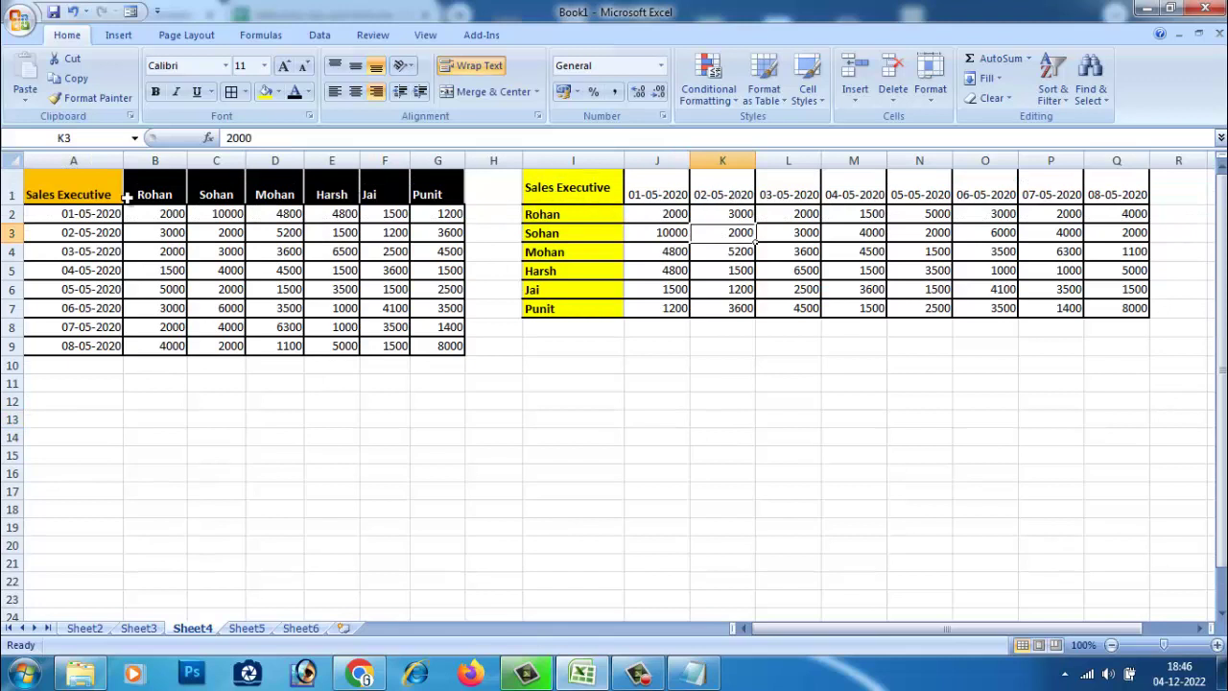
drag(117, 196, 439, 192)
drag(543, 187, 543, 307)
click(573, 379)
mouse_move(563, 186)
mouse_down()
mouse_move(804, 253)
mouse_move(1135, 307)
mouse_up()
Apply All Borders to the transposed table I1:Q7.
click(231, 93)
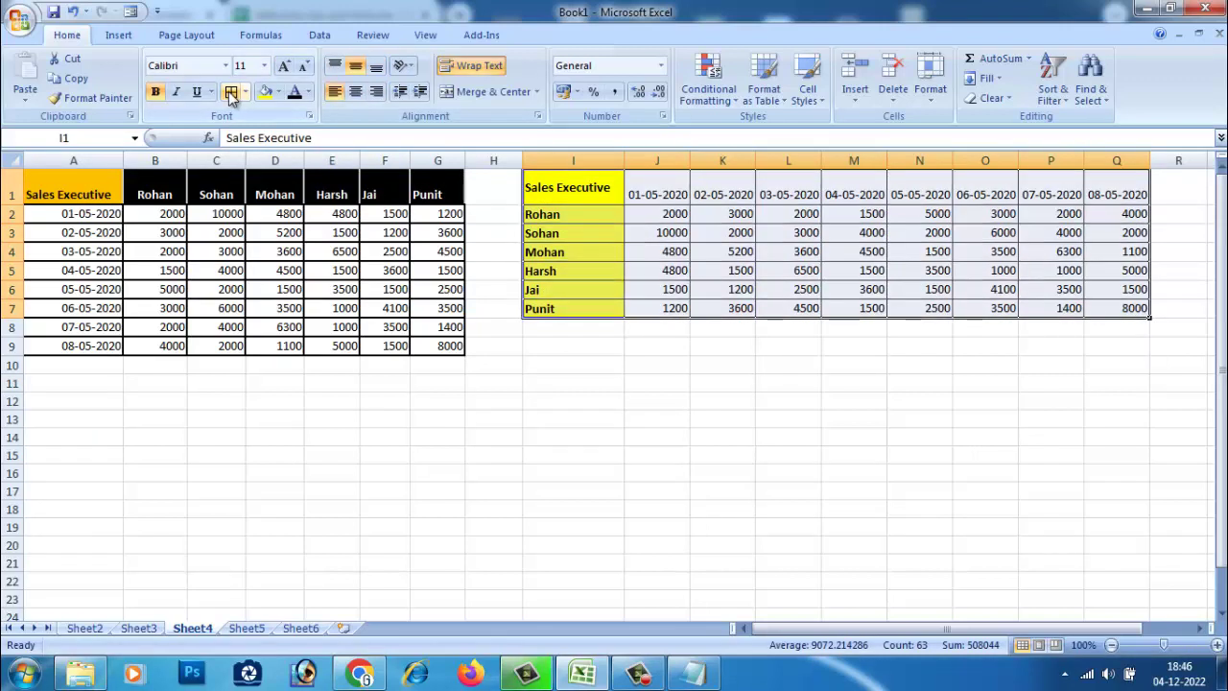
click(721, 434)
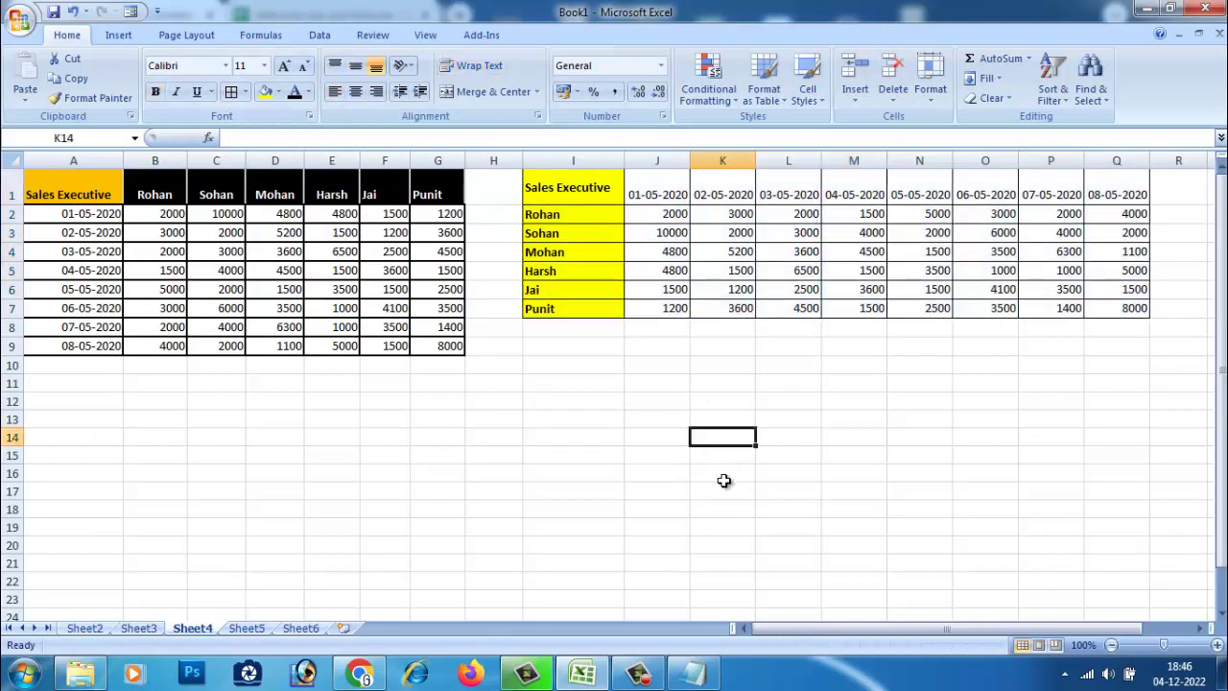
click(967, 399)
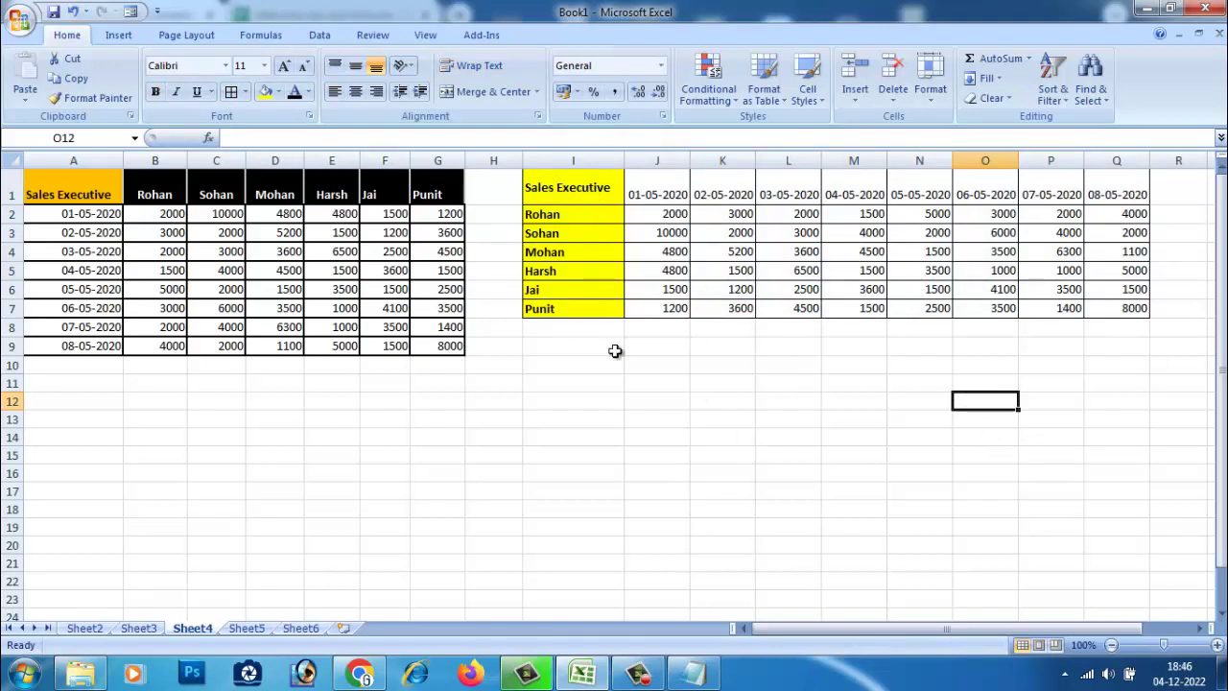
Fill the executive names Rohan to Punit in I2:I7 light orange.
click(631, 383)
drag(593, 215, 587, 308)
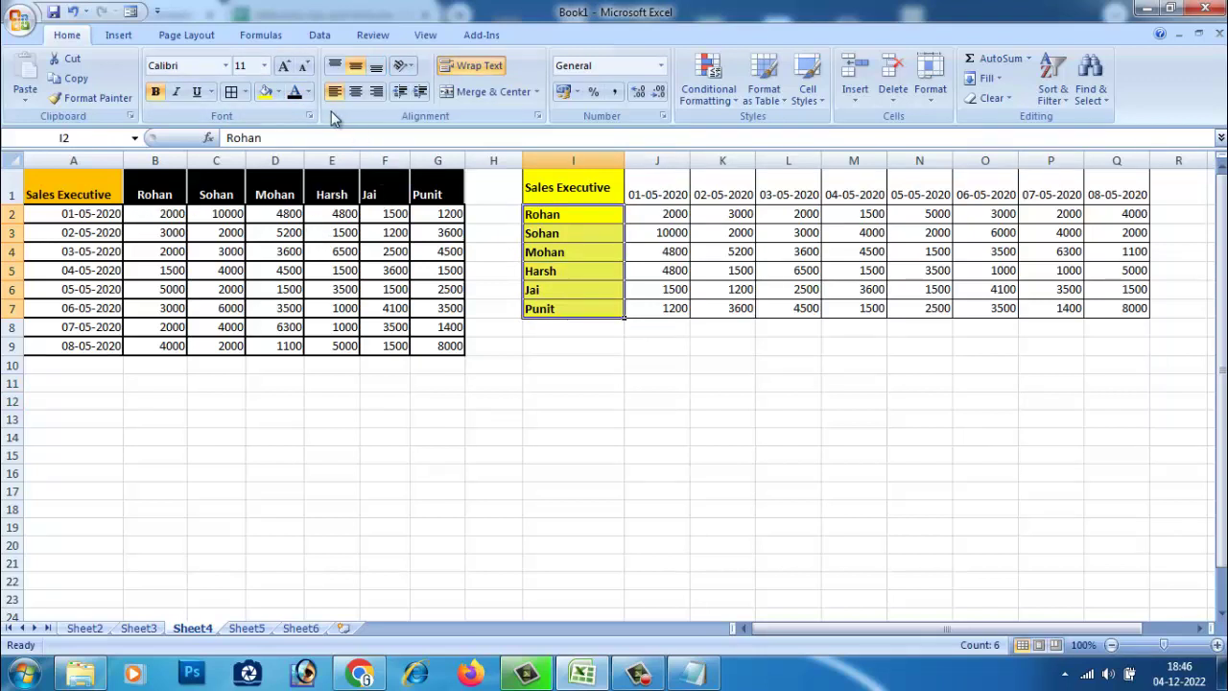
click(278, 92)
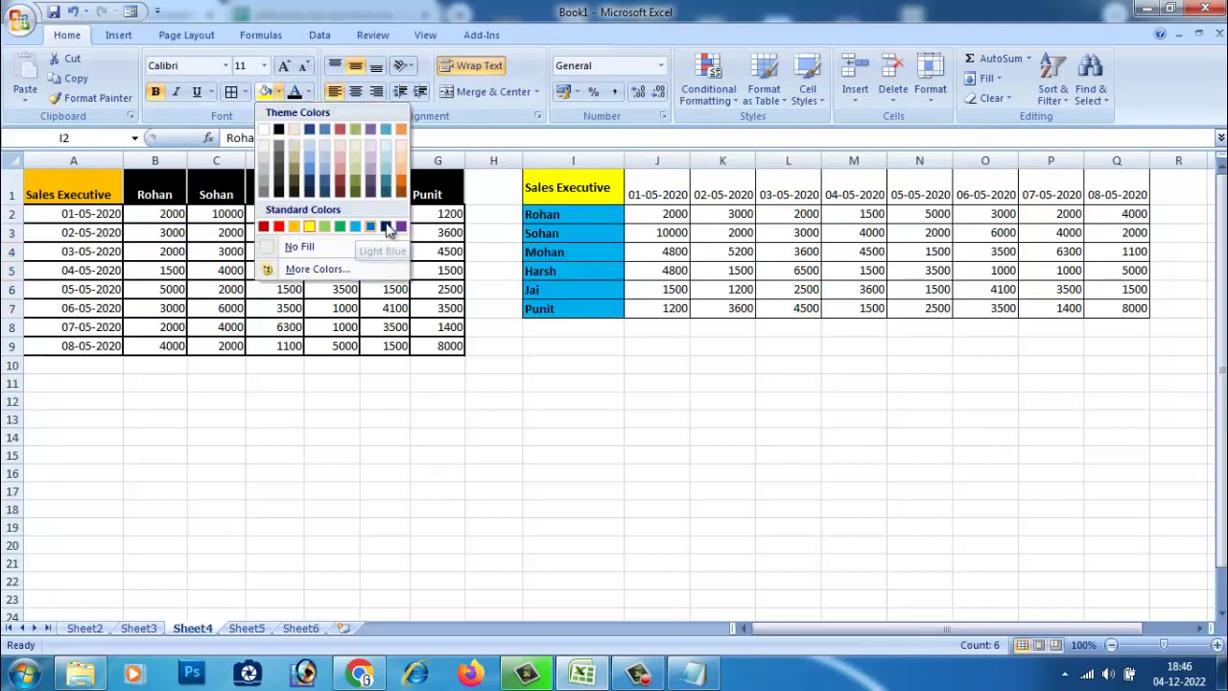
click(402, 171)
click(788, 455)
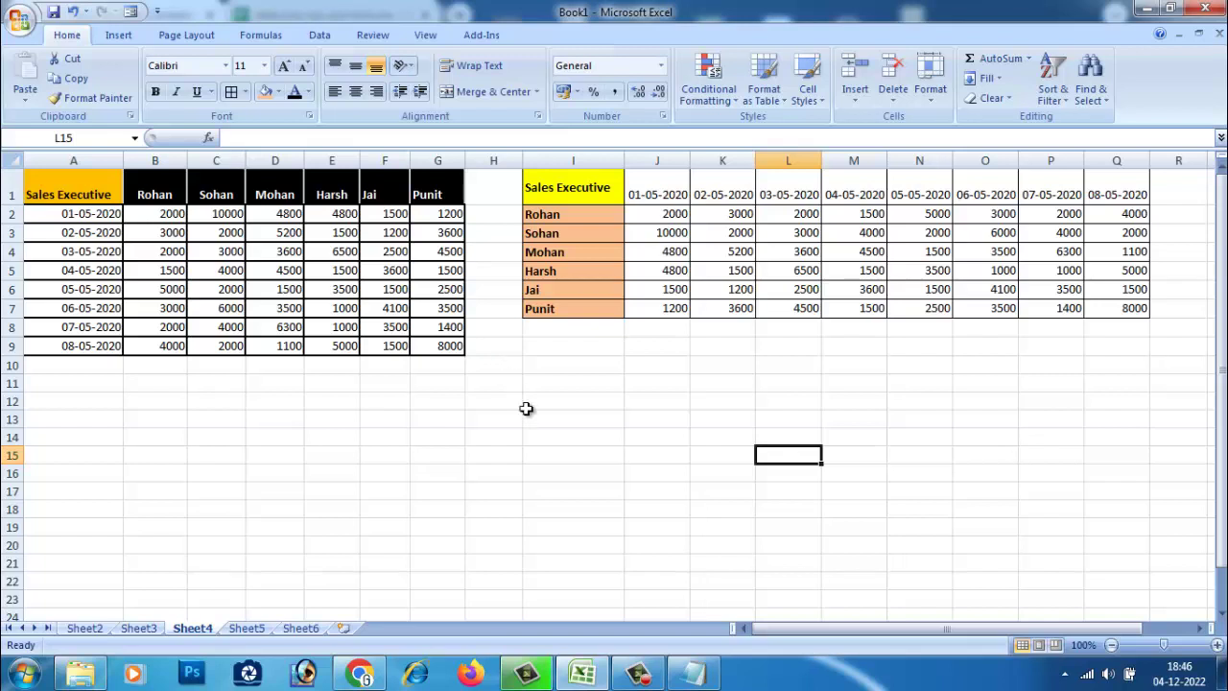
Switch to Sheet3 and zoom the sheet in to 130%.
click(149, 629)
click(161, 383)
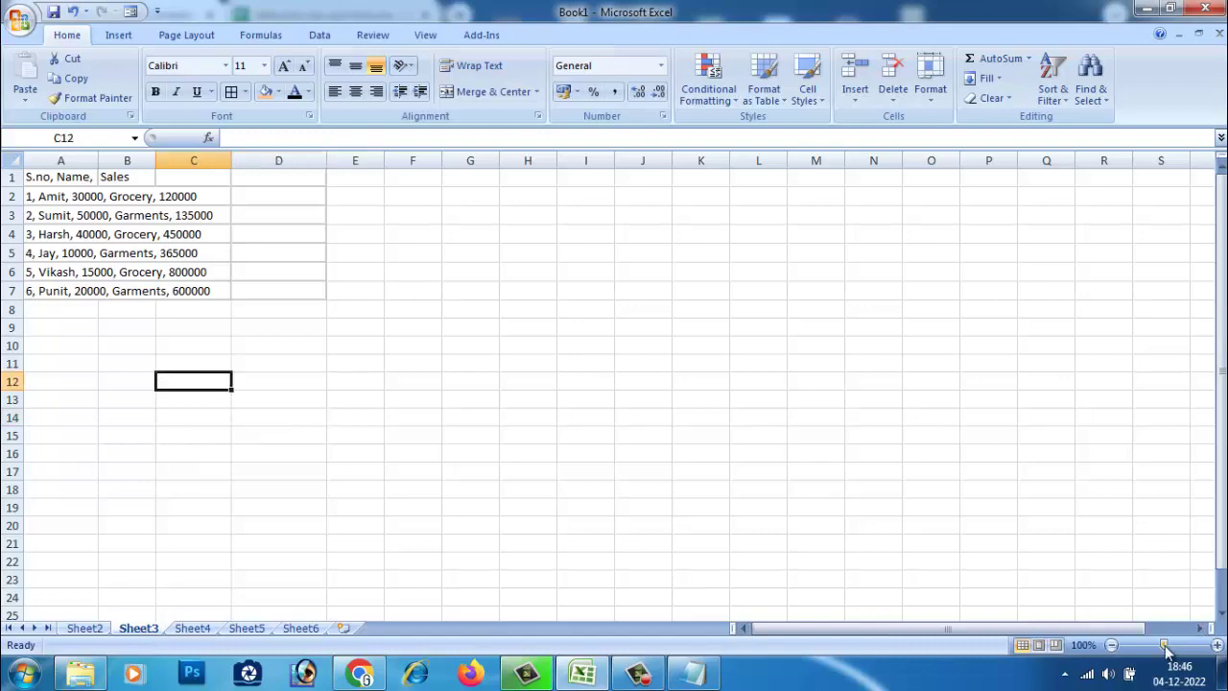
drag(1163, 645, 1169, 645)
click(351, 422)
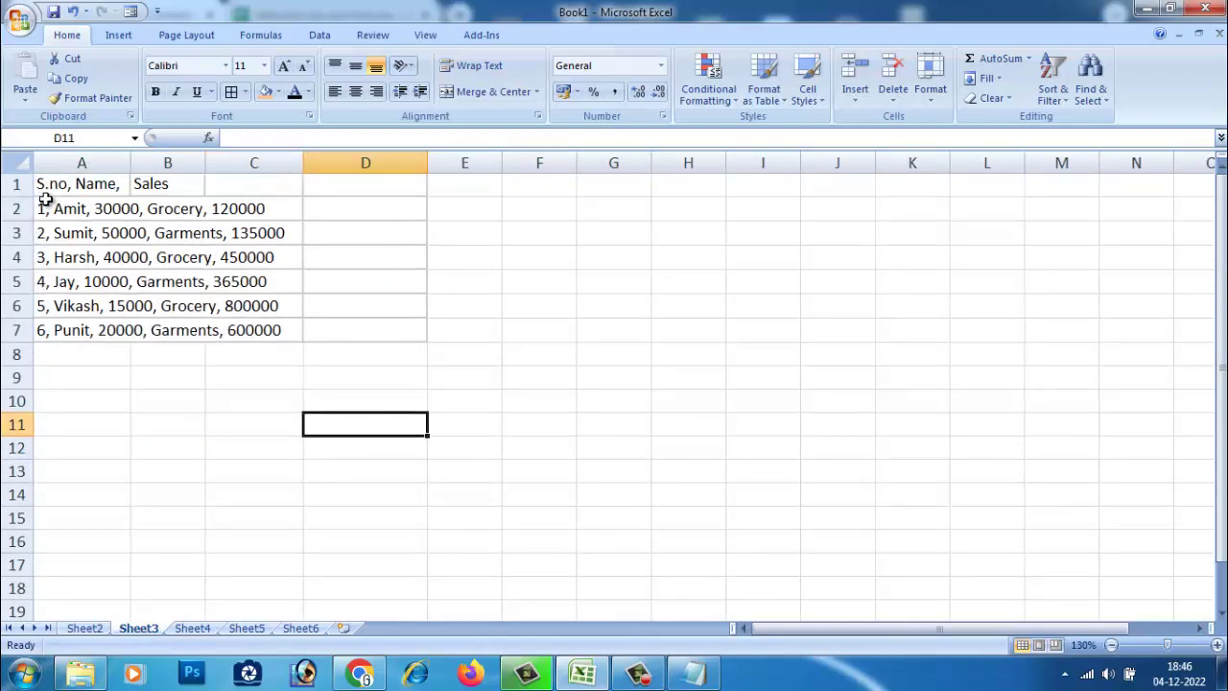
drag(50, 192, 266, 323)
click(275, 381)
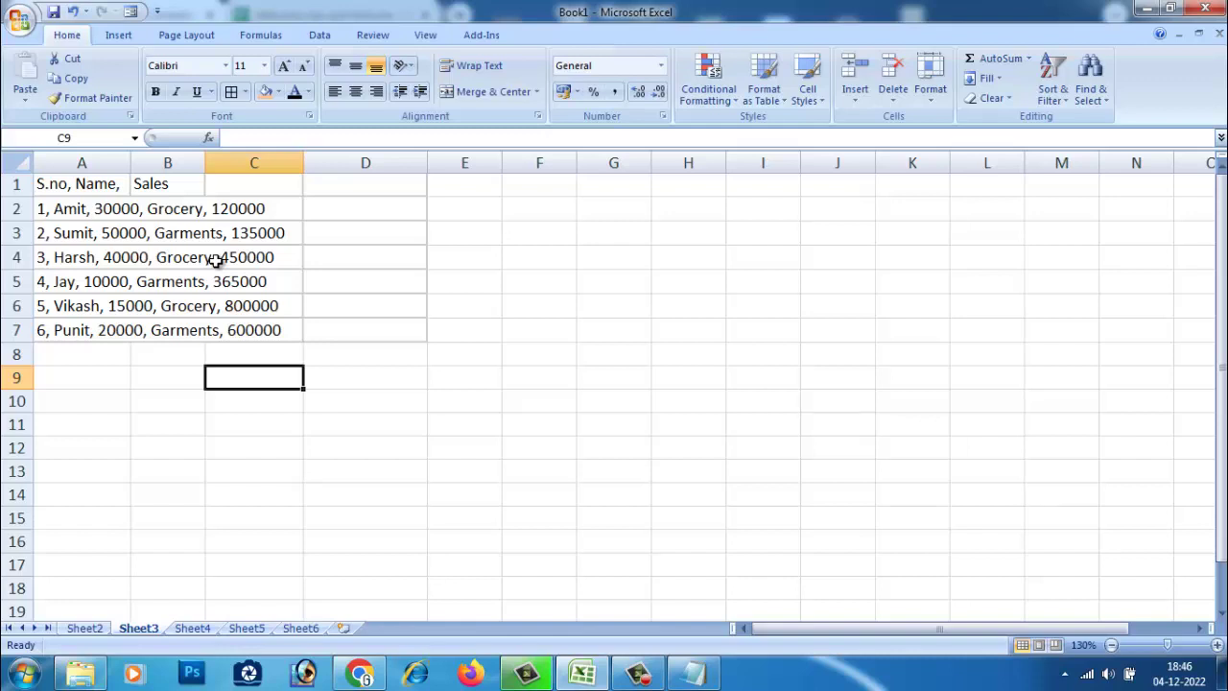
Select the comma-separated employee rows A1:A7 and show the Data tools.
click(195, 491)
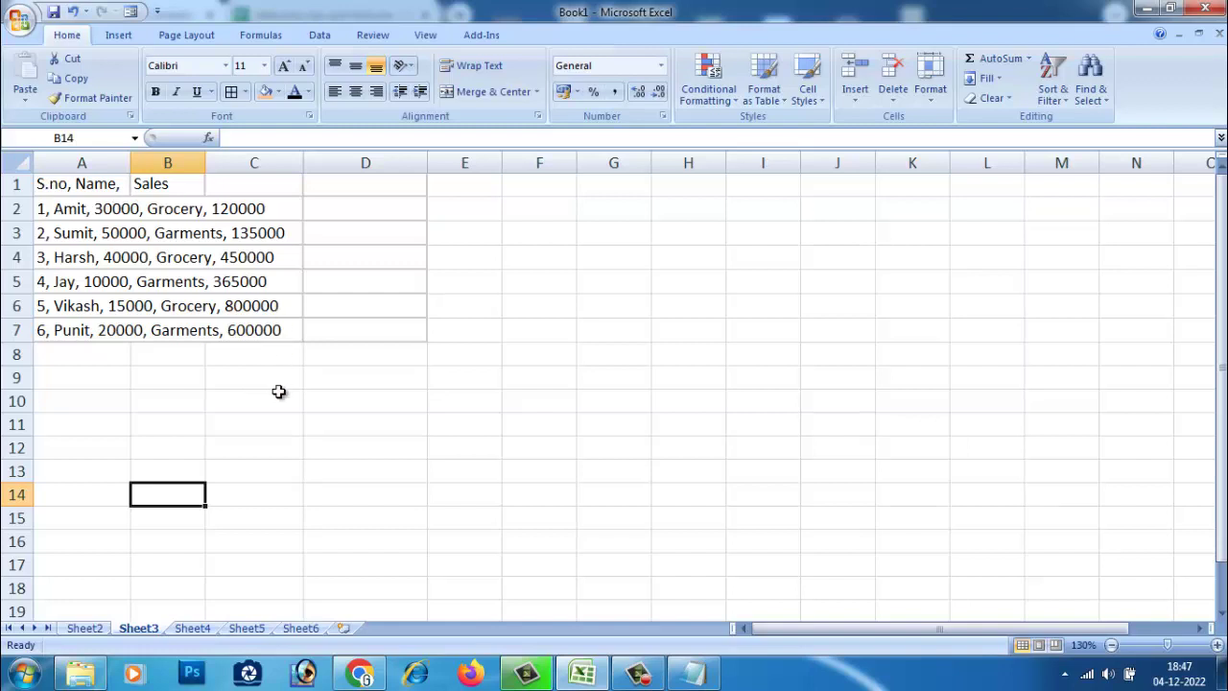
click(253, 367)
click(50, 183)
drag(50, 183, 258, 346)
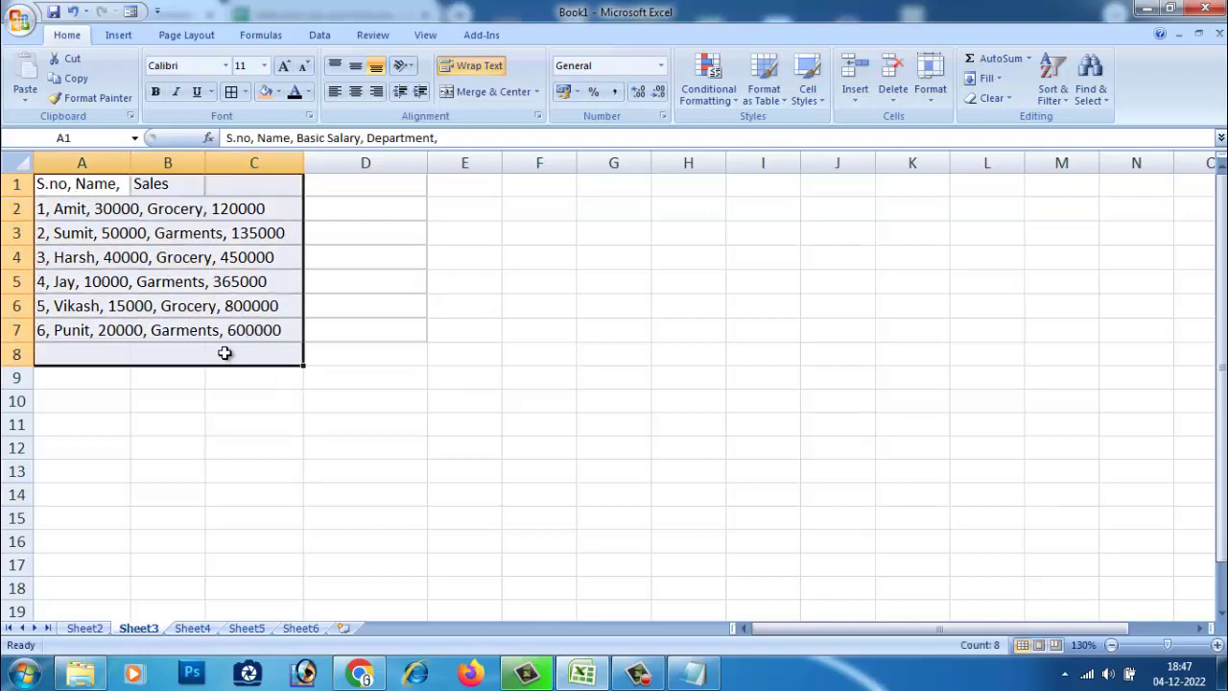
click(224, 353)
click(76, 183)
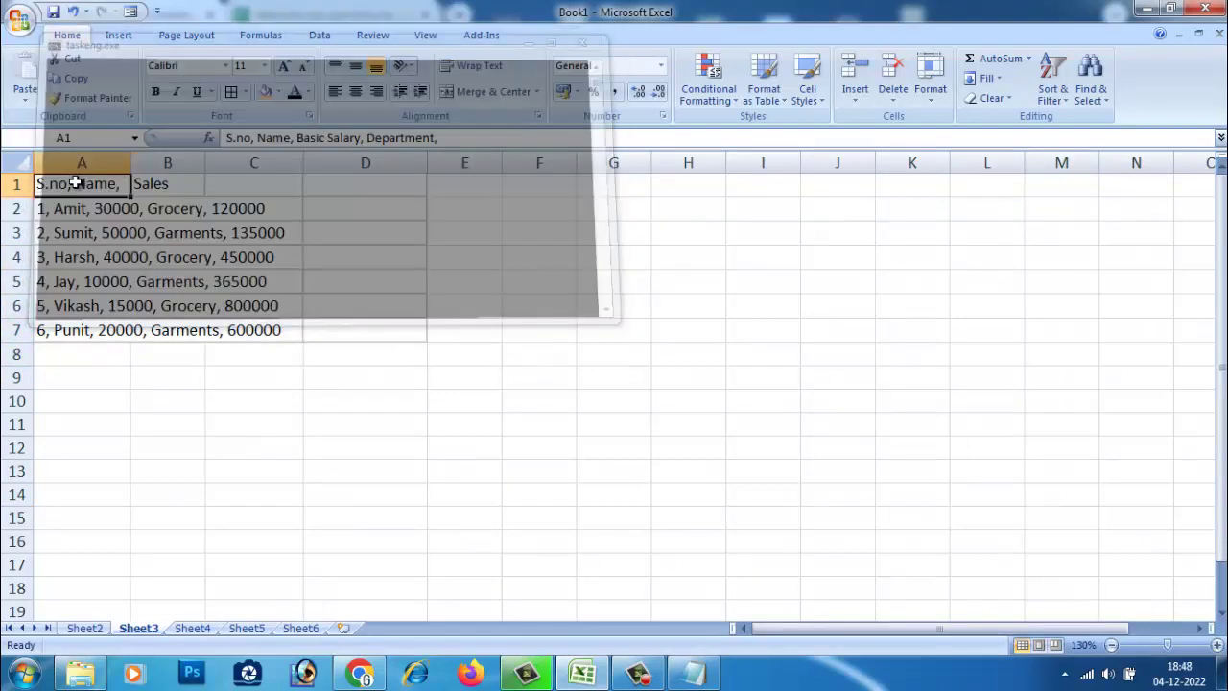
click(98, 247)
drag(83, 183, 84, 329)
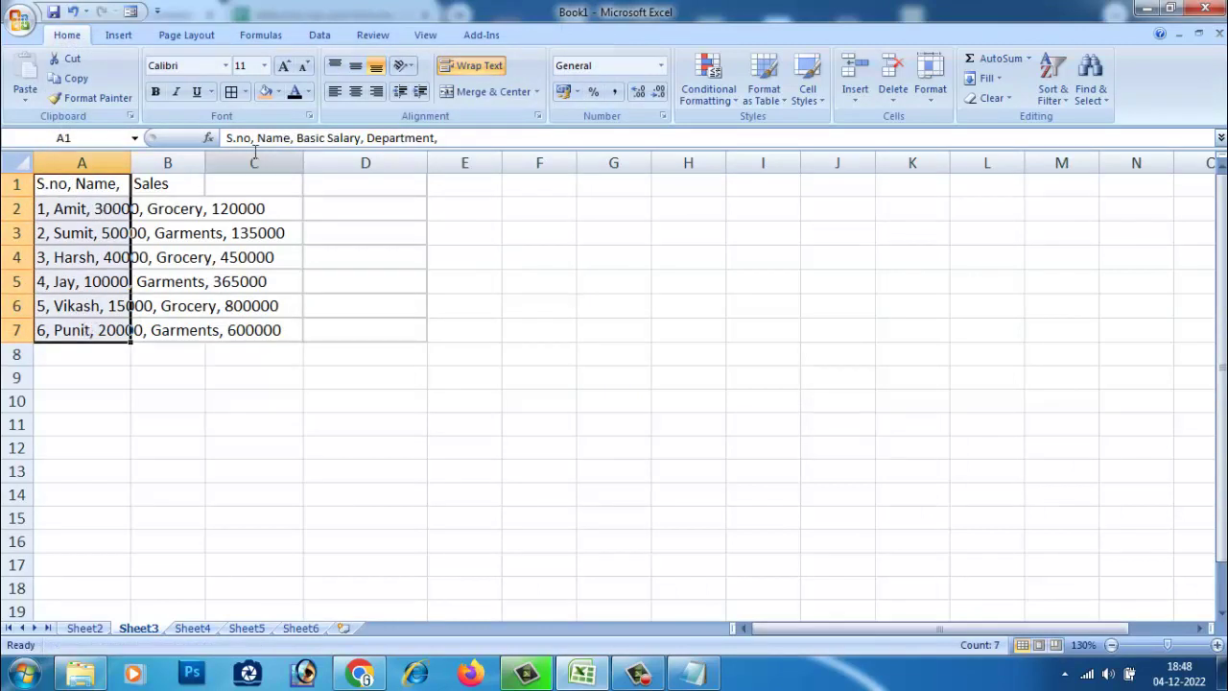
click(317, 37)
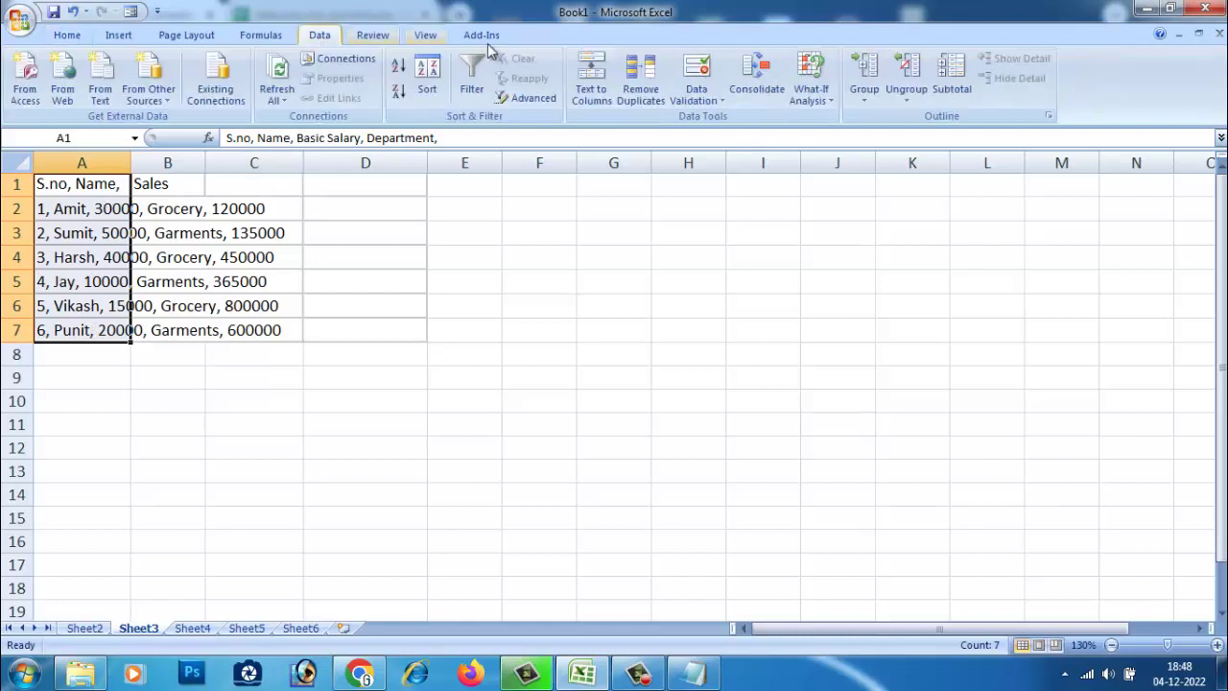
Run Text to Columns with Delimited, Comma and Space, replacing the existing cells in A–E.
click(597, 109)
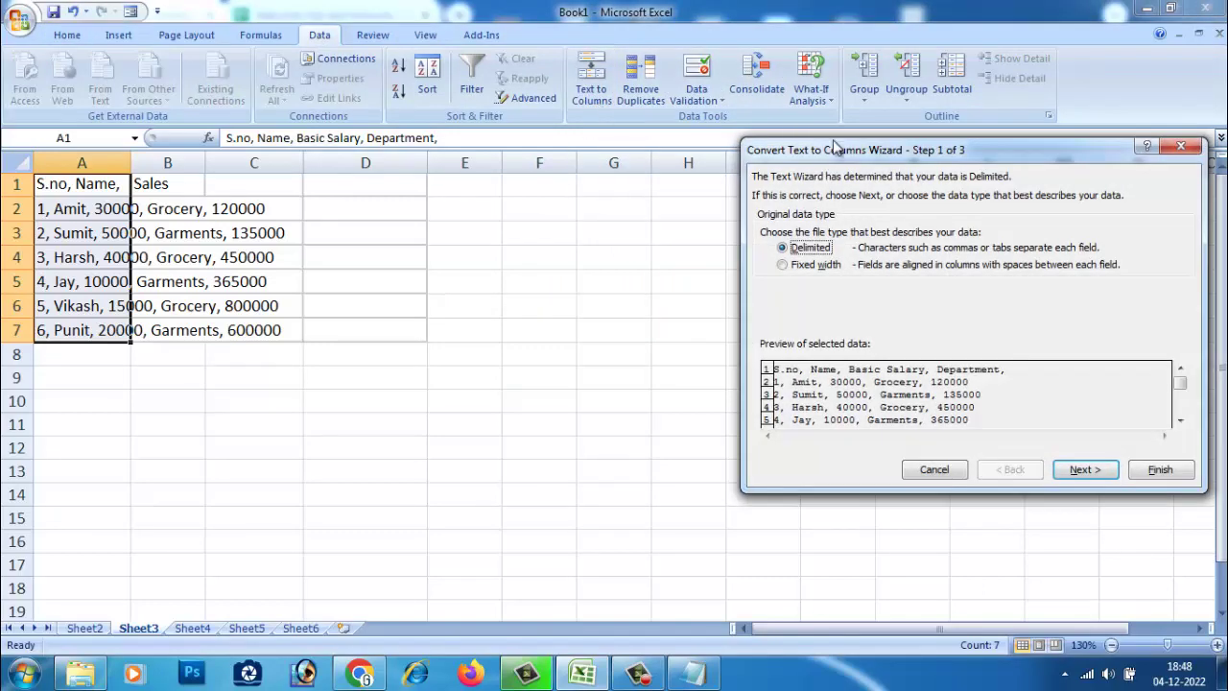
drag(835, 146, 622, 149)
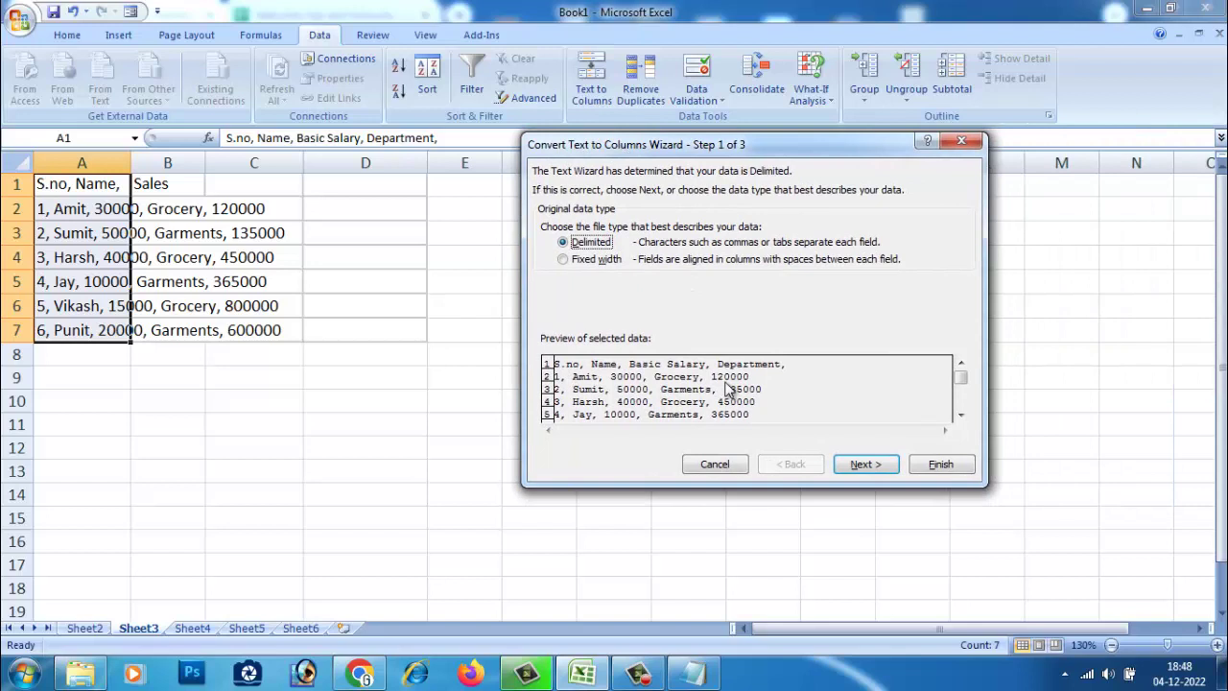
click(868, 466)
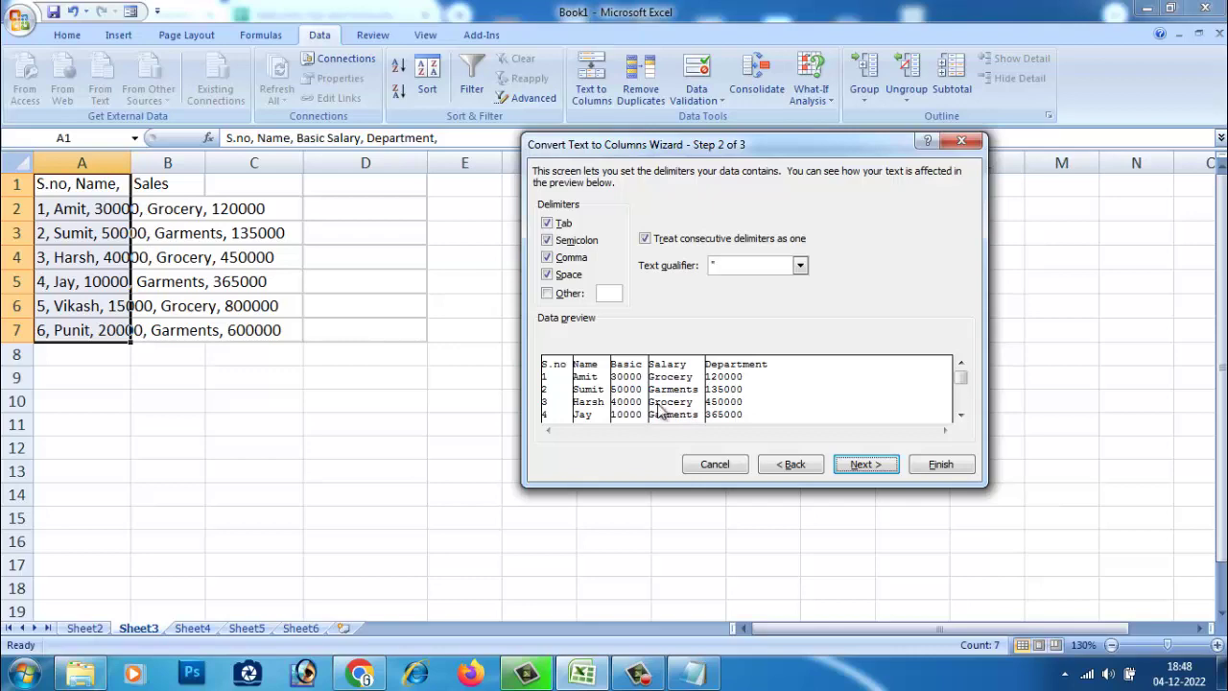
click(865, 467)
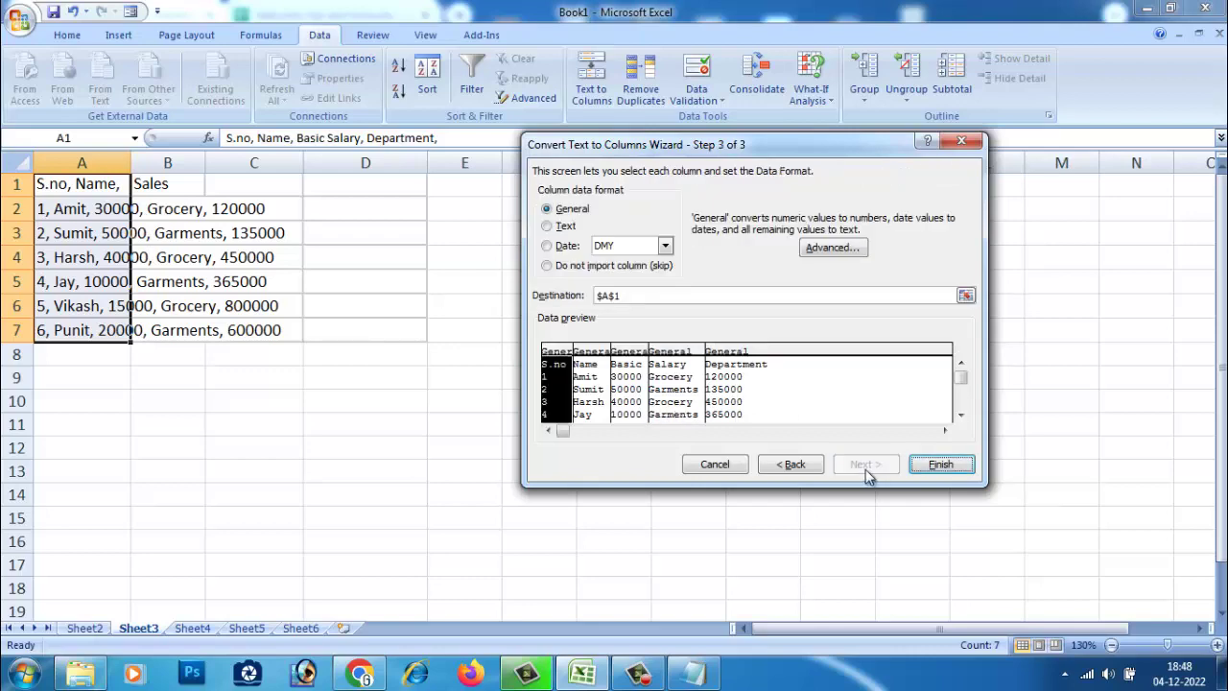
click(943, 468)
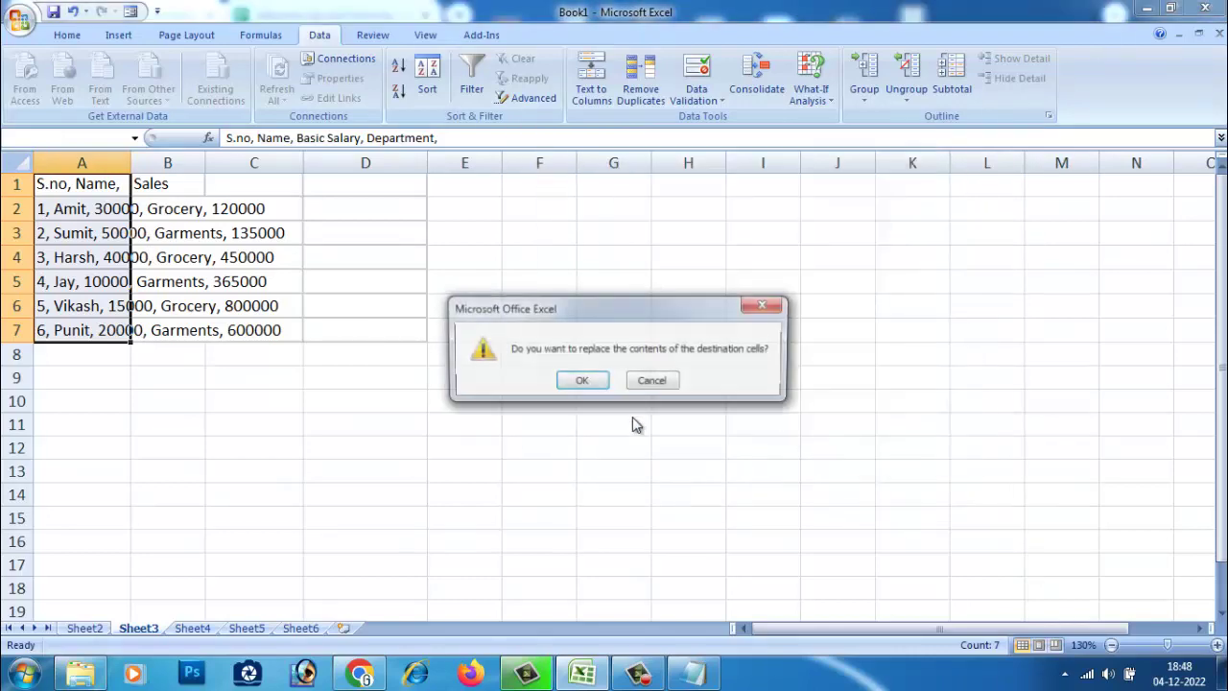
click(584, 381)
click(349, 388)
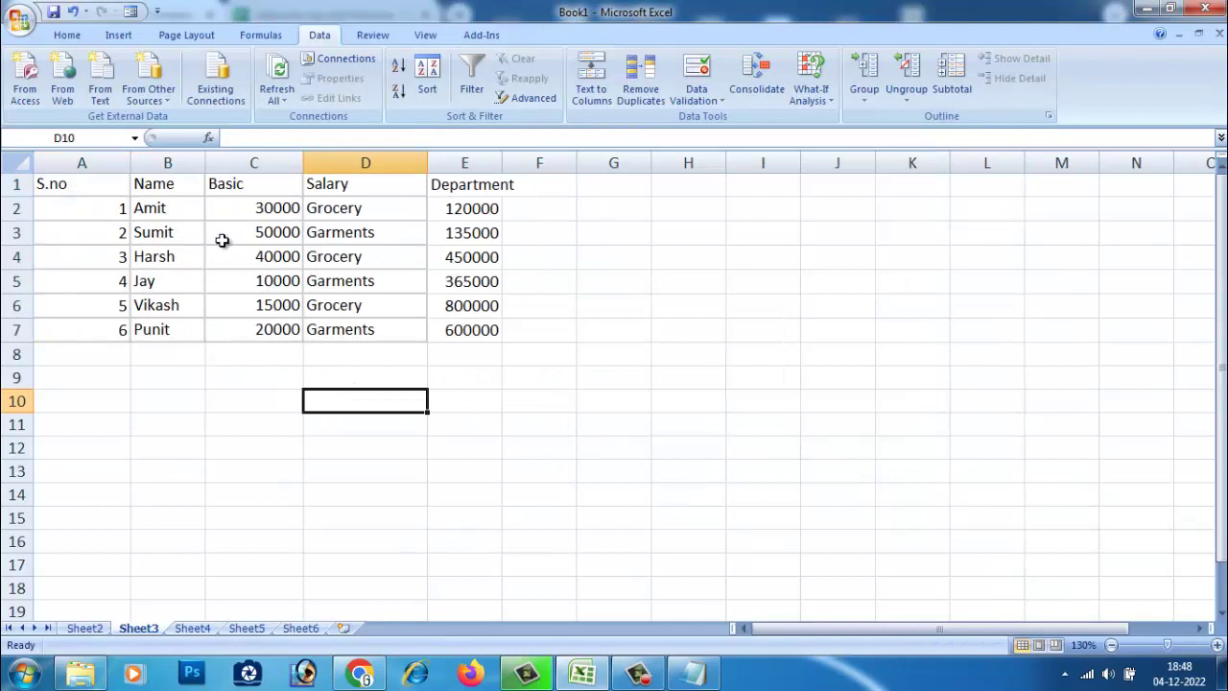
Apply All Borders to the employee table A1:E7.
click(567, 419)
drag(57, 190, 486, 327)
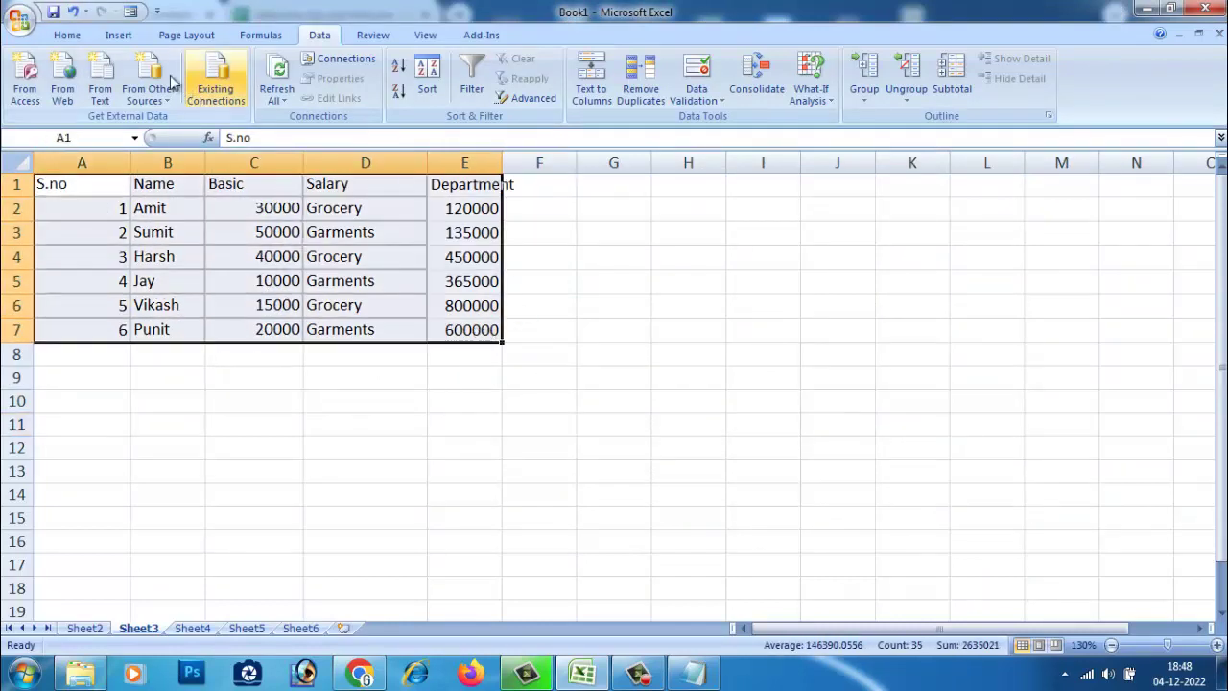
click(67, 34)
click(236, 97)
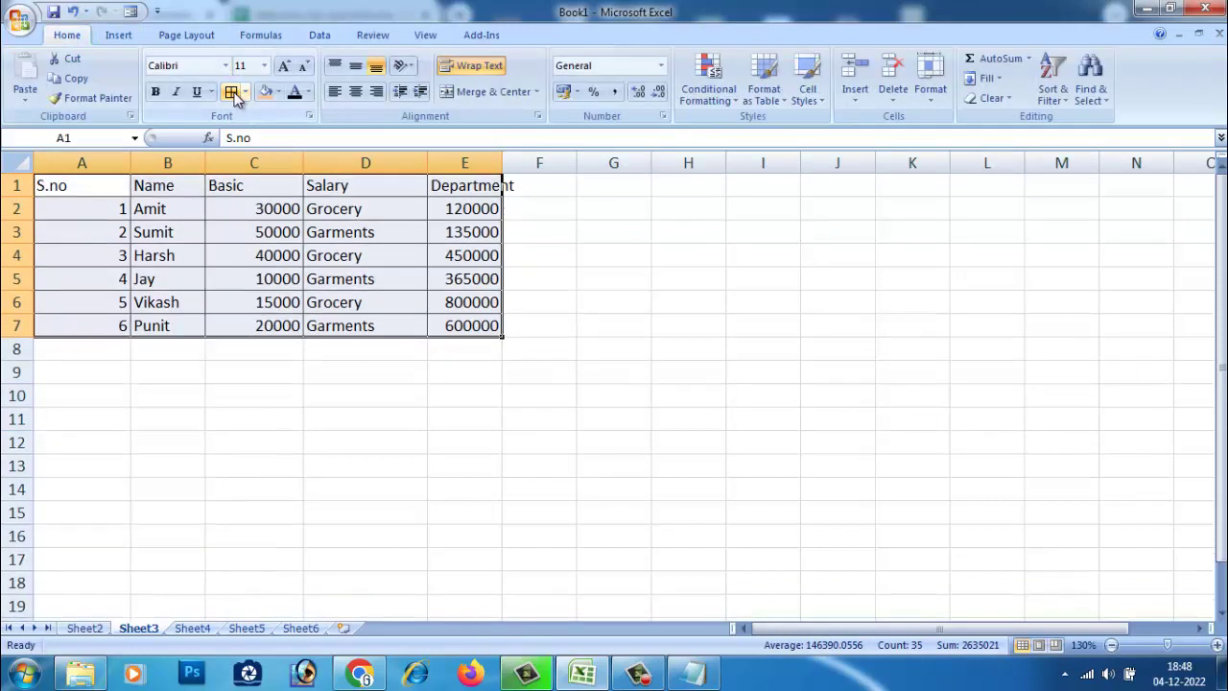
click(317, 367)
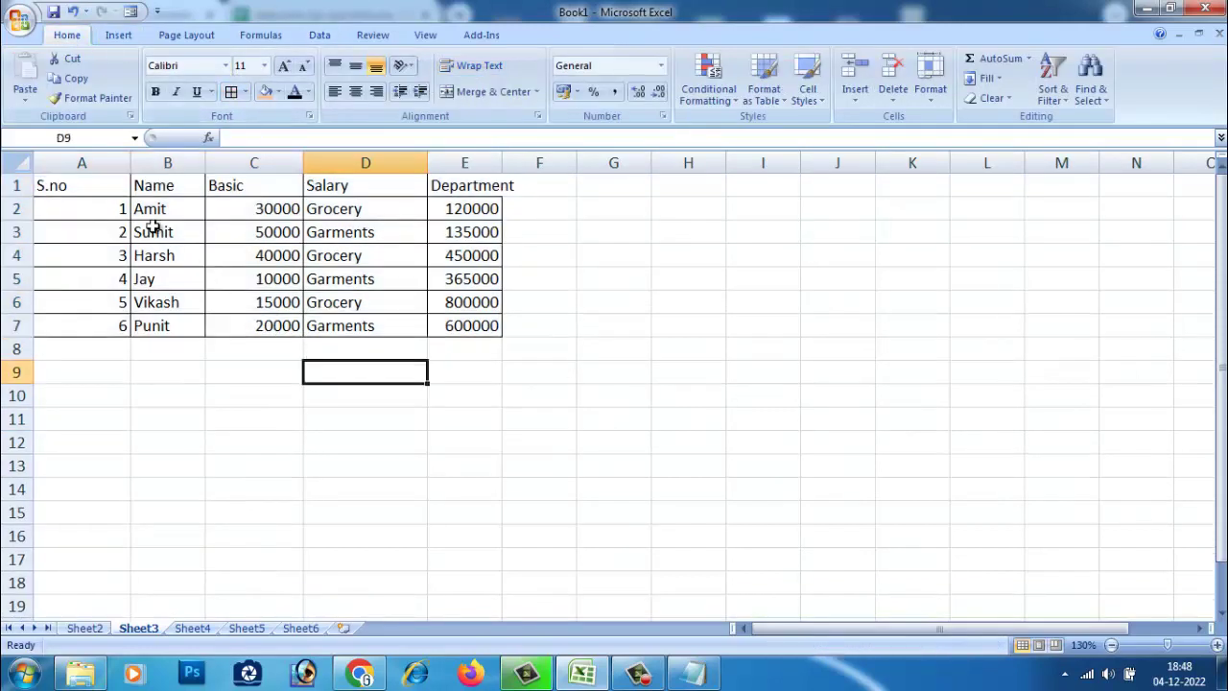
Fill the header row A1:E1 yellow.
drag(82, 187, 499, 187)
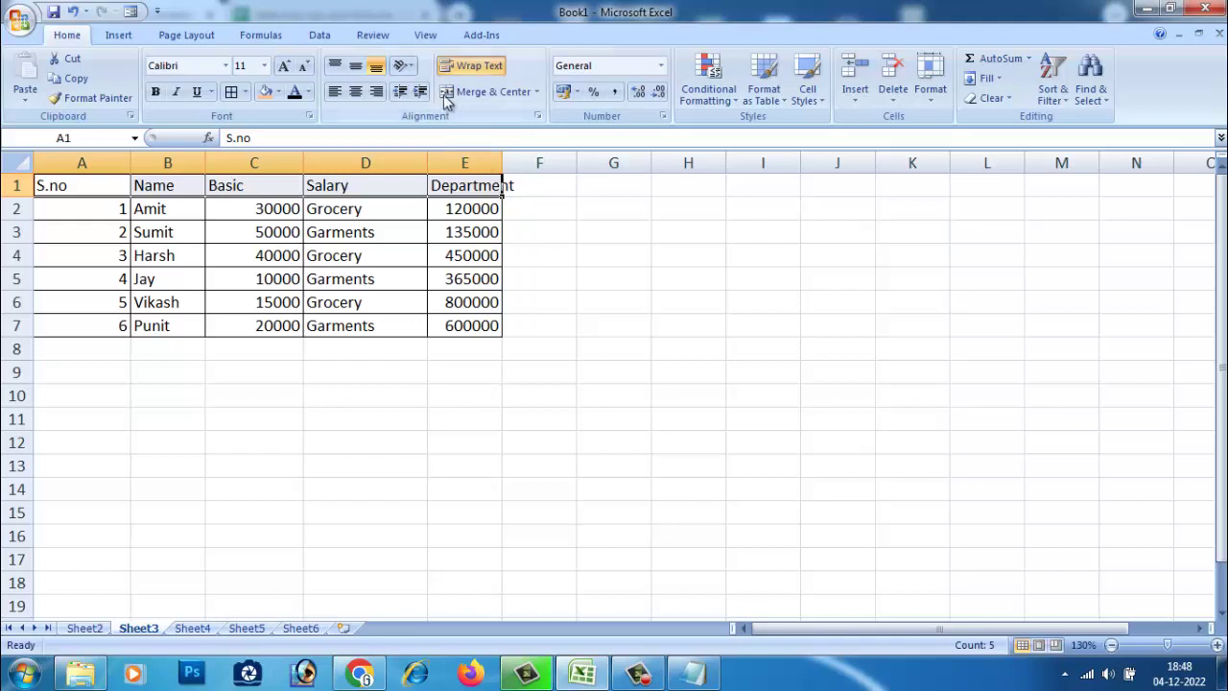
click(277, 92)
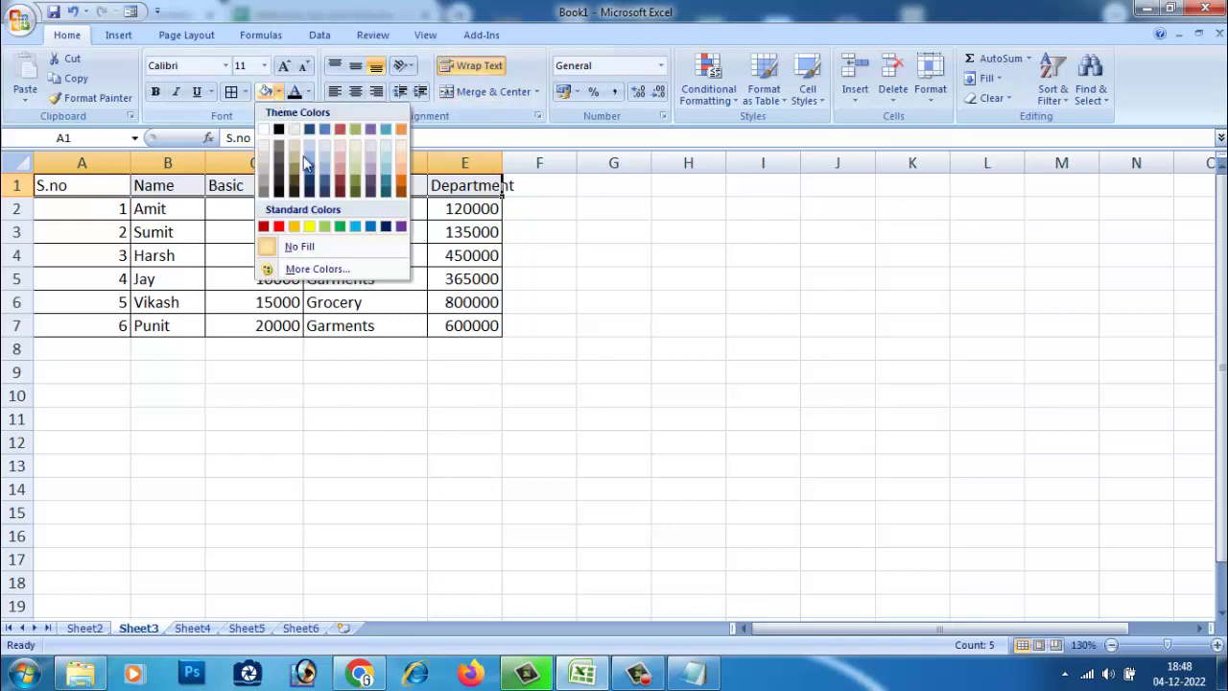
click(309, 227)
click(309, 459)
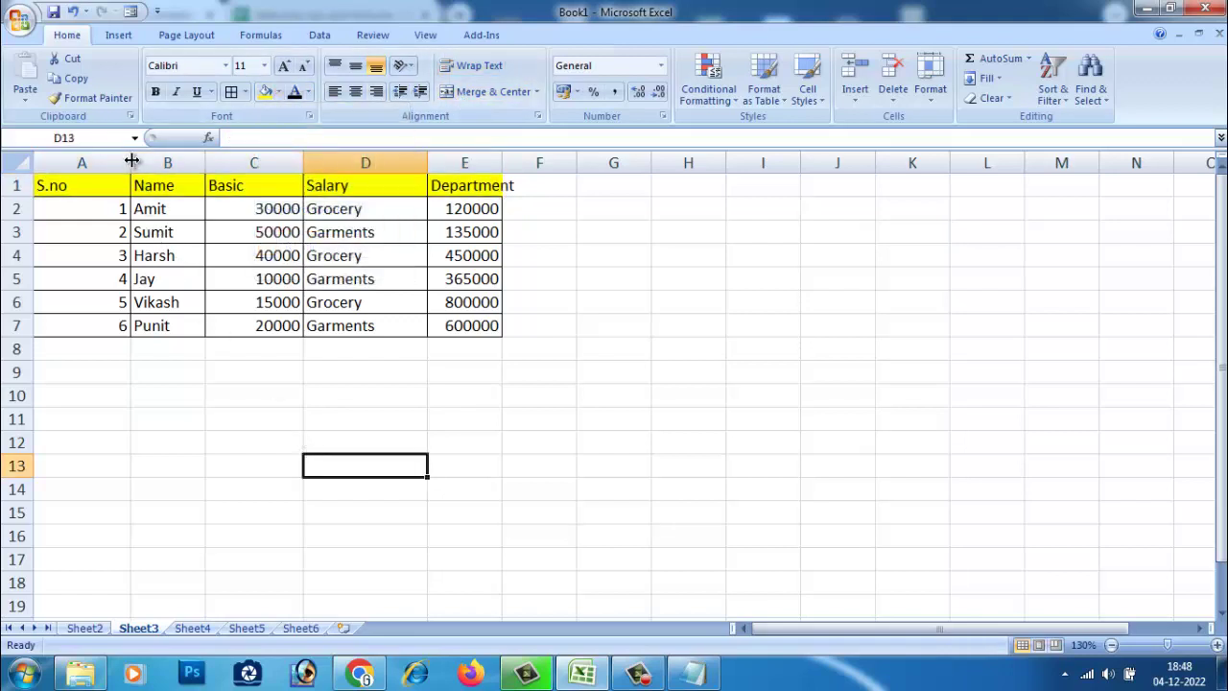
Narrow column A to fit S.no and widen column E to fit Department.
drag(131, 164, 87, 163)
click(176, 378)
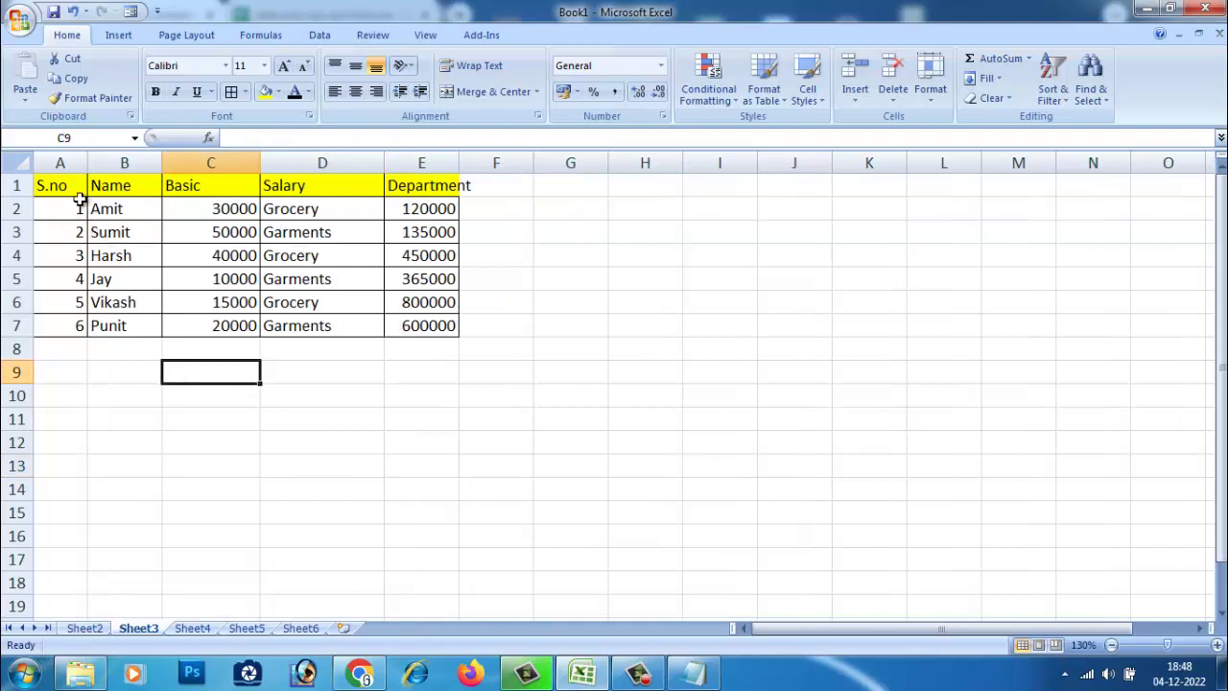
drag(457, 163, 484, 163)
click(476, 378)
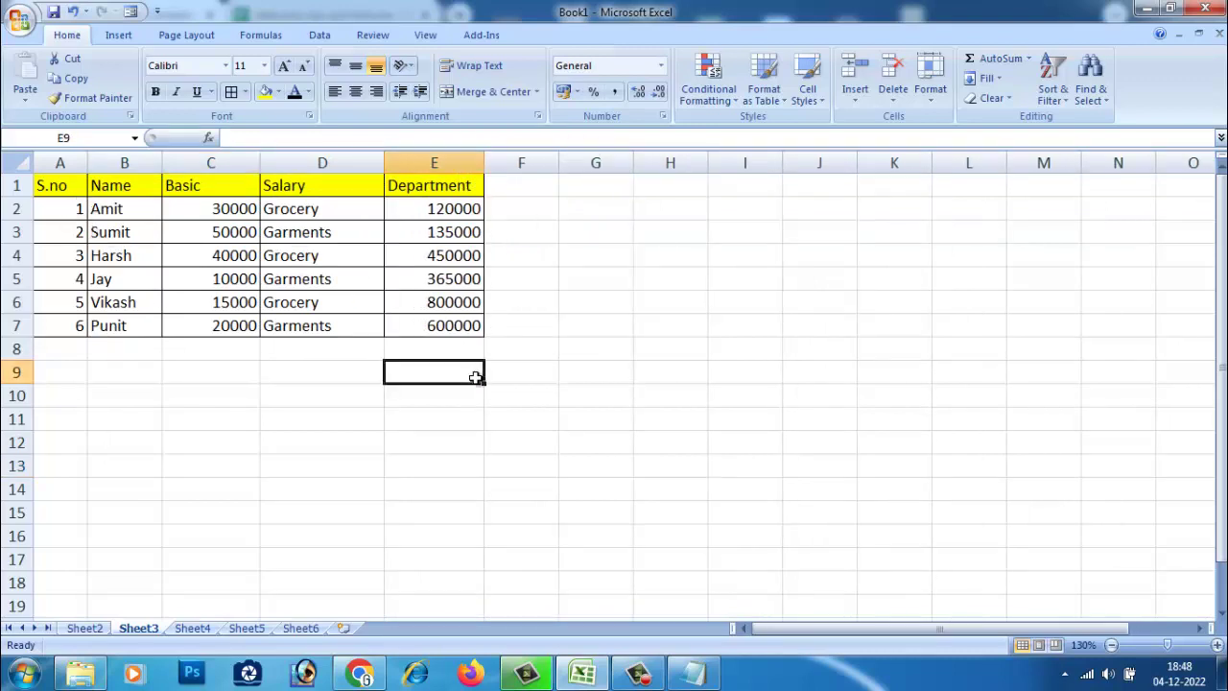
click(448, 426)
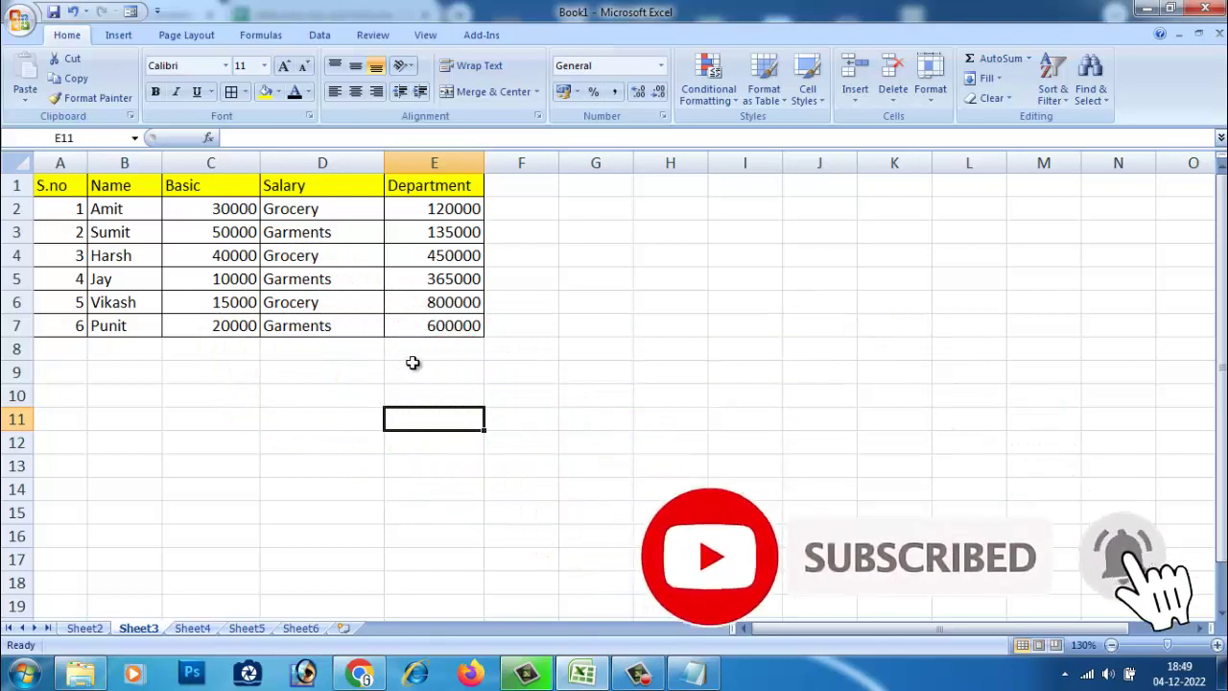
click(569, 471)
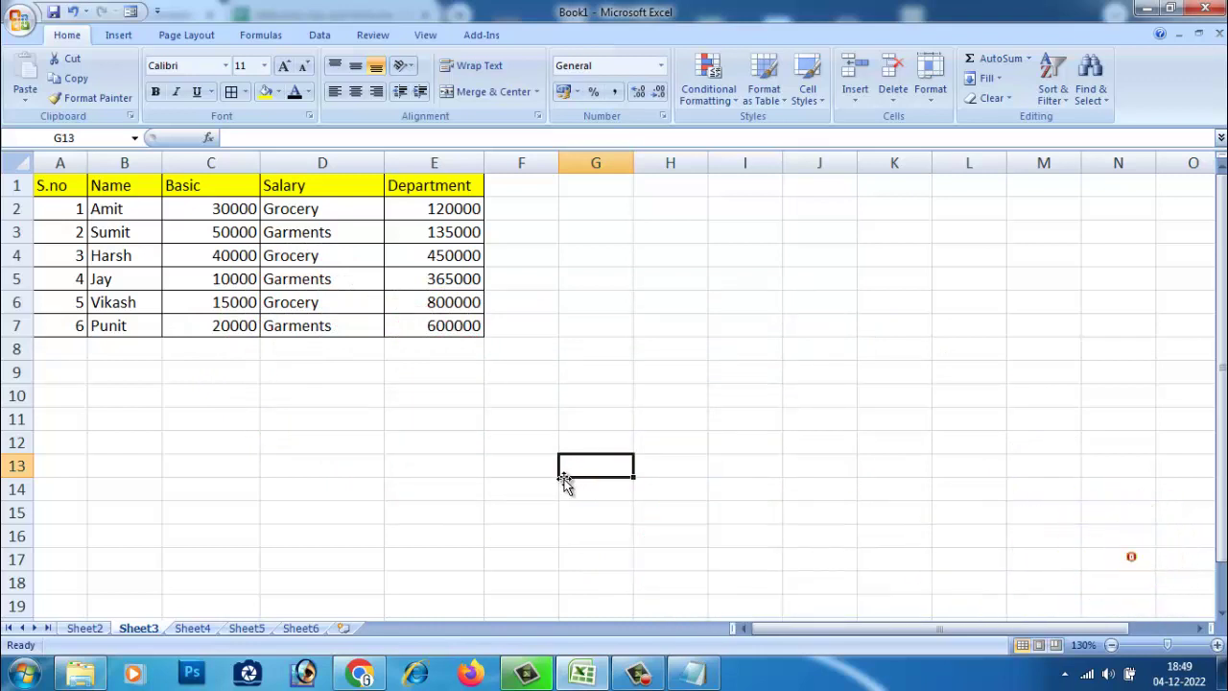
click(452, 457)
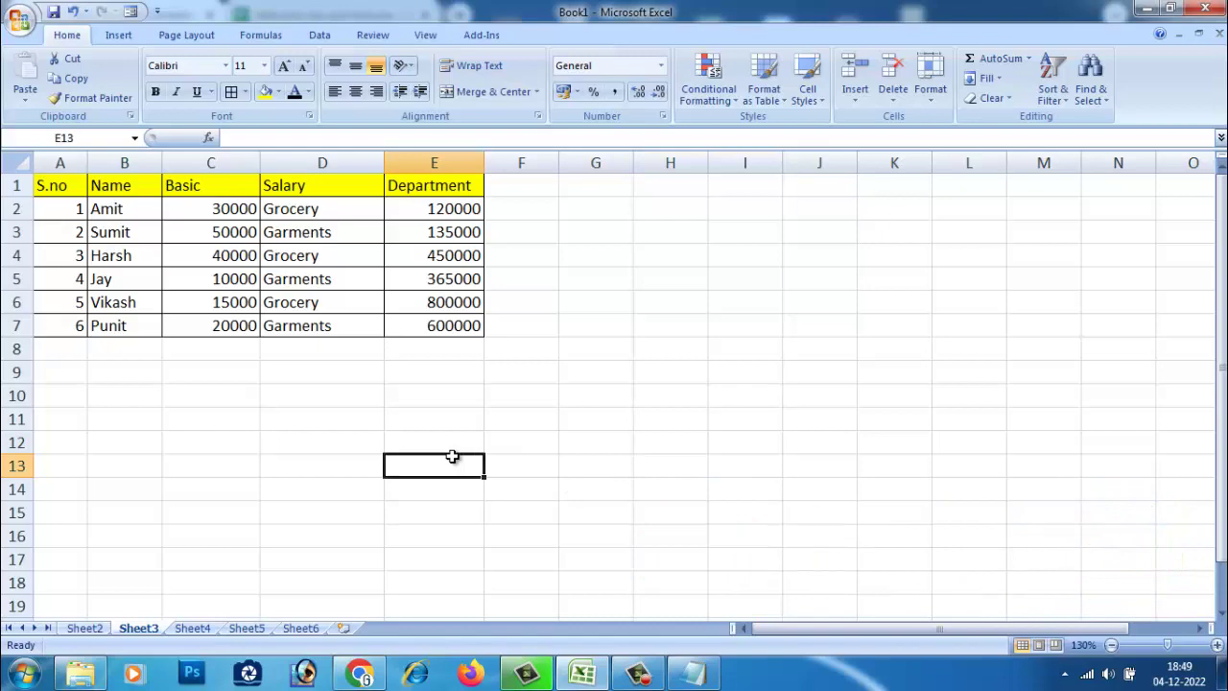